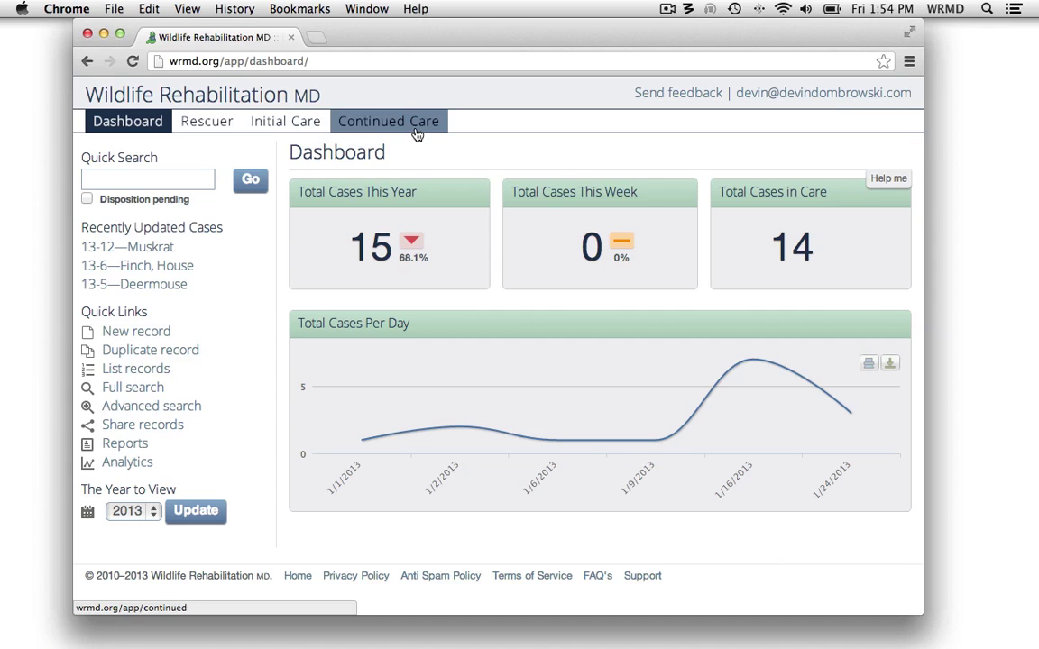
# - Open the Initial Care record of case 13-12, the Muskrat admitted January 16, 2013
pyautogui.click(268, 127)
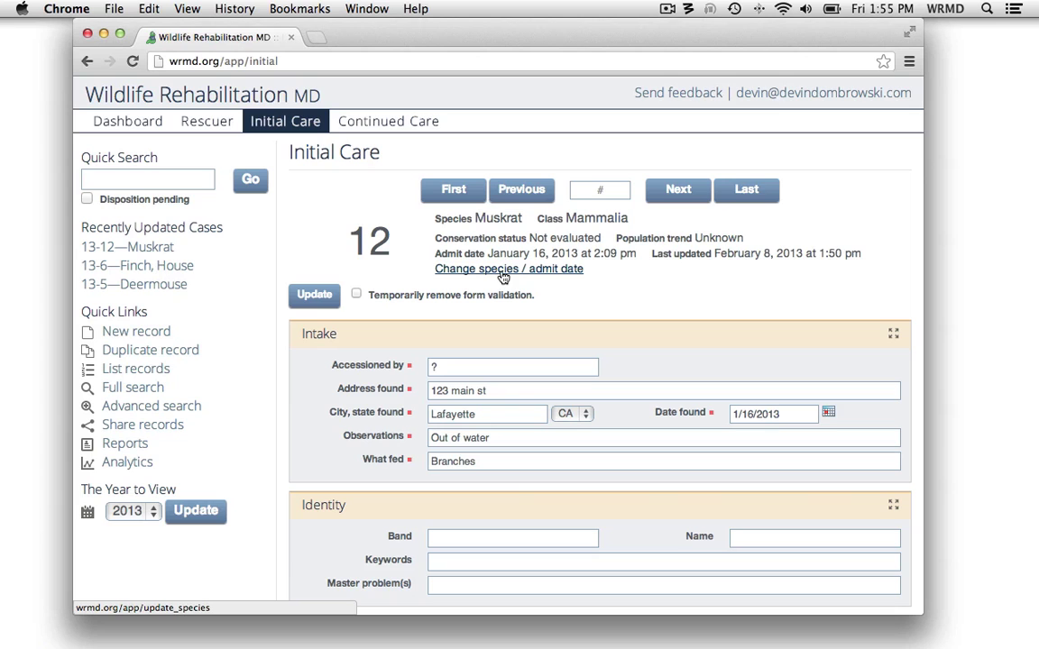
# - Change case 13-12's species from Muskrat to Eagle, Golden
pyautogui.click(556, 272)
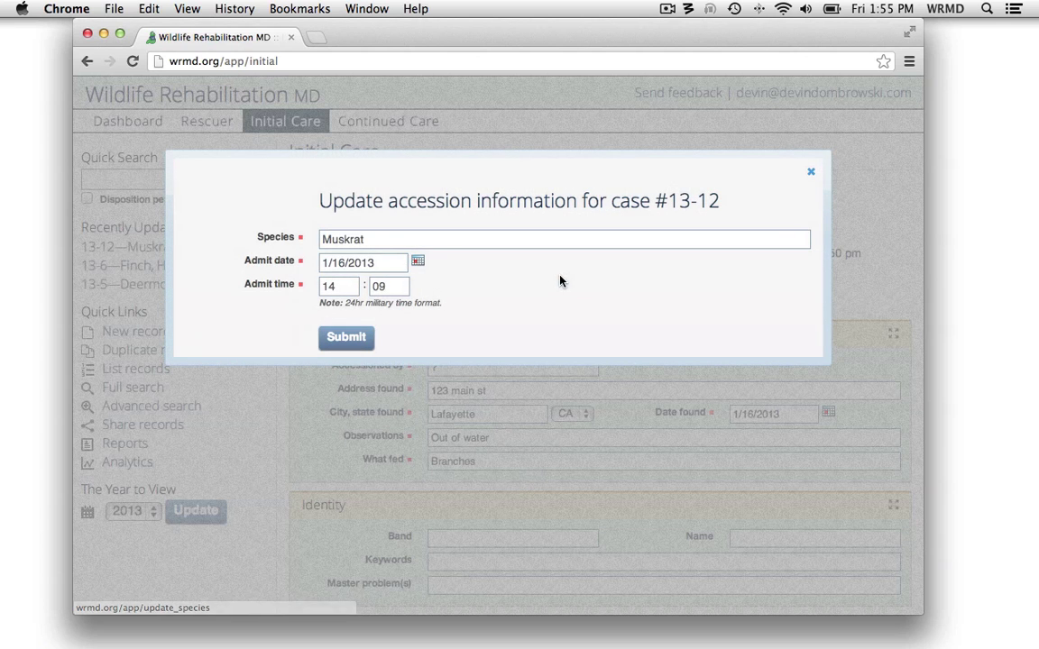
pyautogui.moveTo(398, 236); pyautogui.dragTo(315, 237)
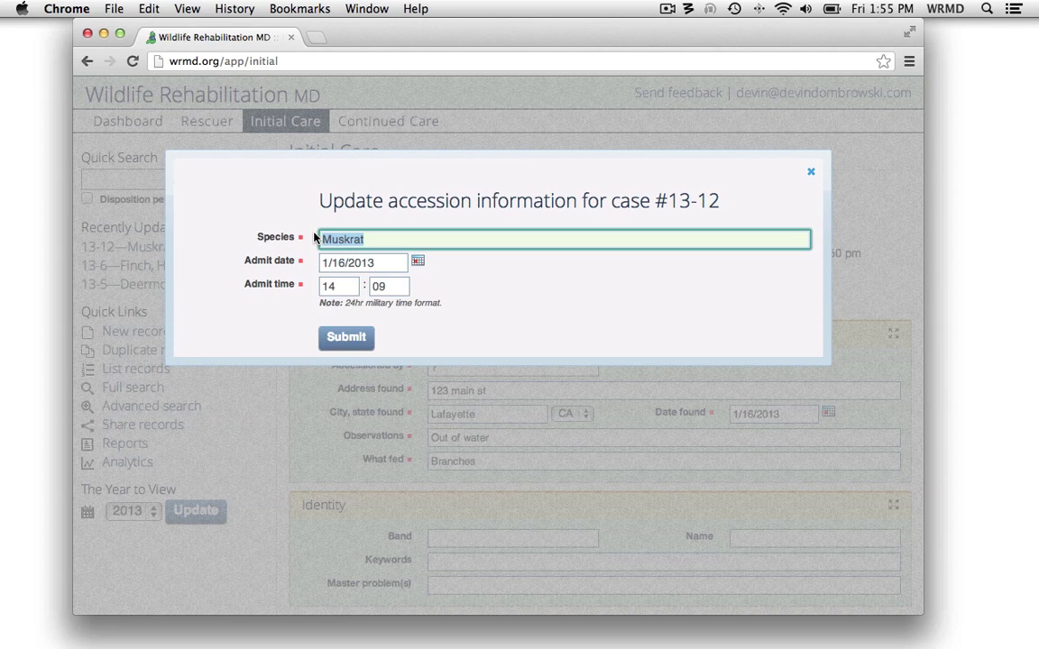
pyautogui.write('Eagle')
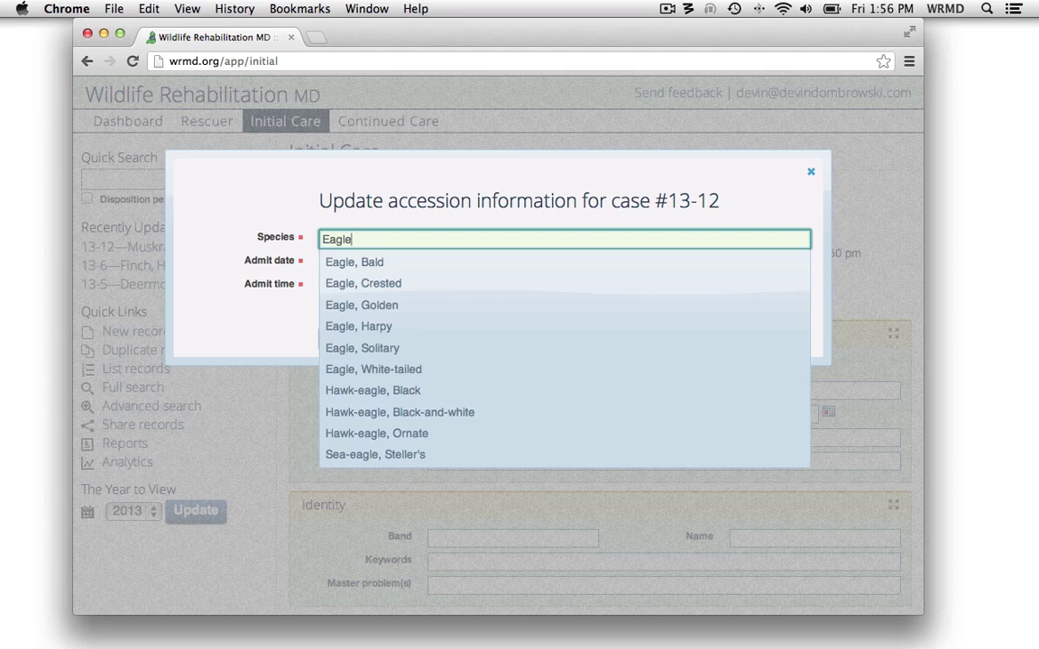
pyautogui.press('Down')
pyautogui.press('Down')
pyautogui.press('Down')
pyautogui.press('Down')
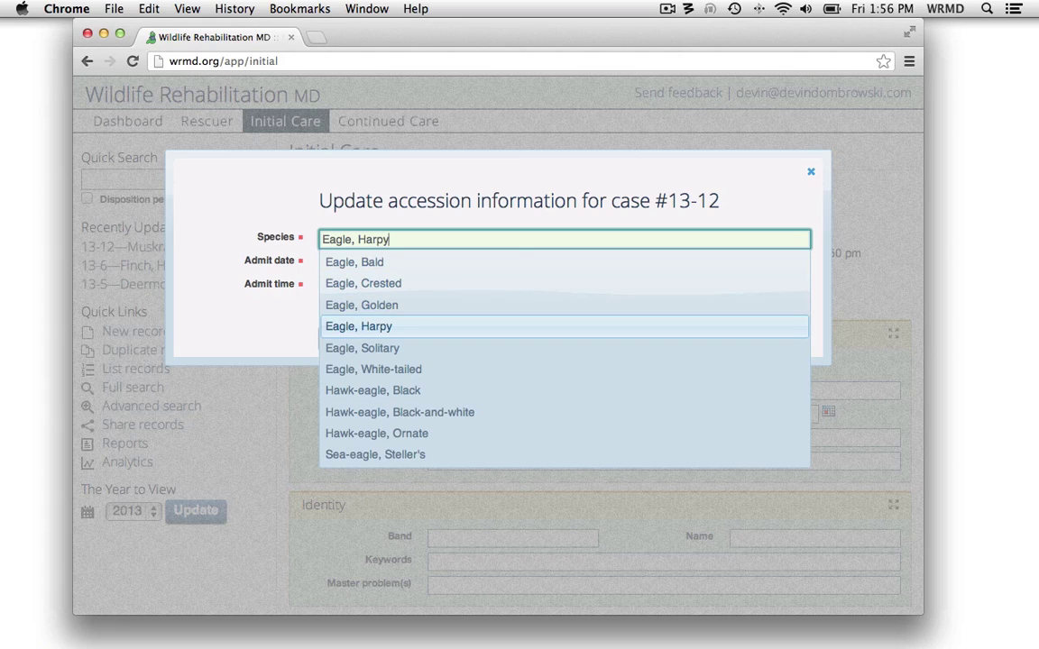
pyautogui.press('Up')
pyautogui.press('Return')
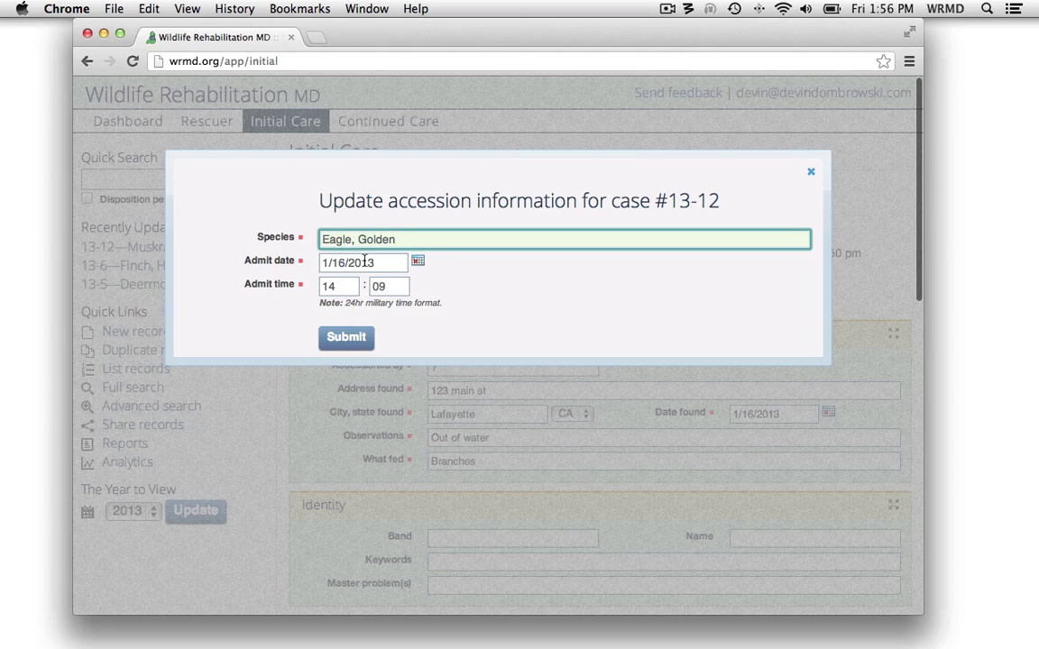
# - Set the admit date to February 8, 2013 and the admit time to 2:00, then submit
pyautogui.moveTo(377, 262); pyautogui.dragTo(330, 261)
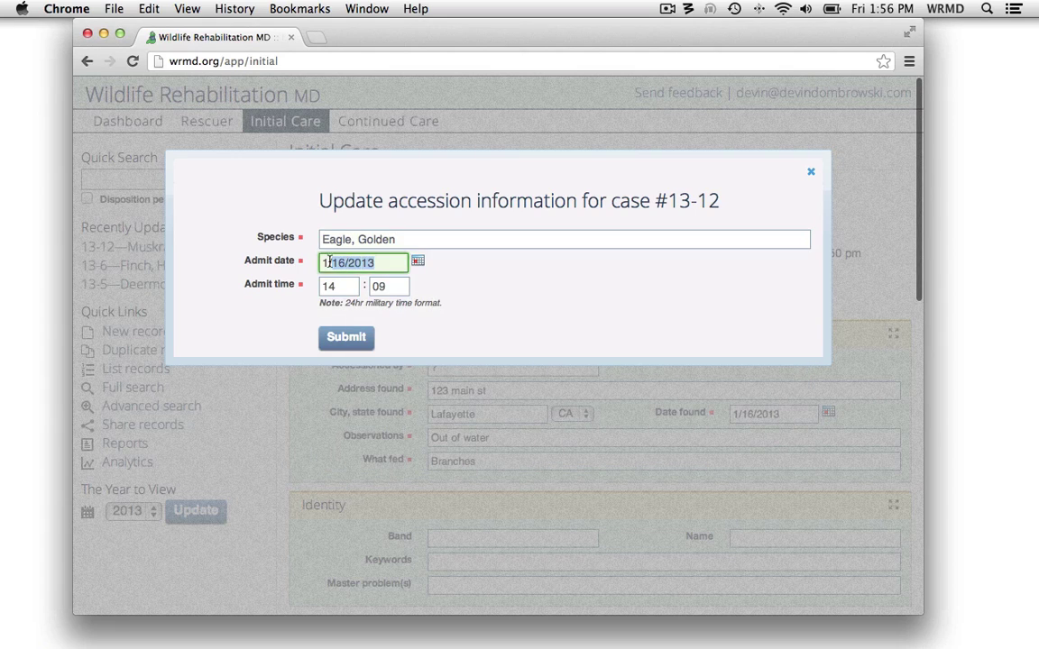
pyautogui.click(378, 261)
pyautogui.click(262, 261)
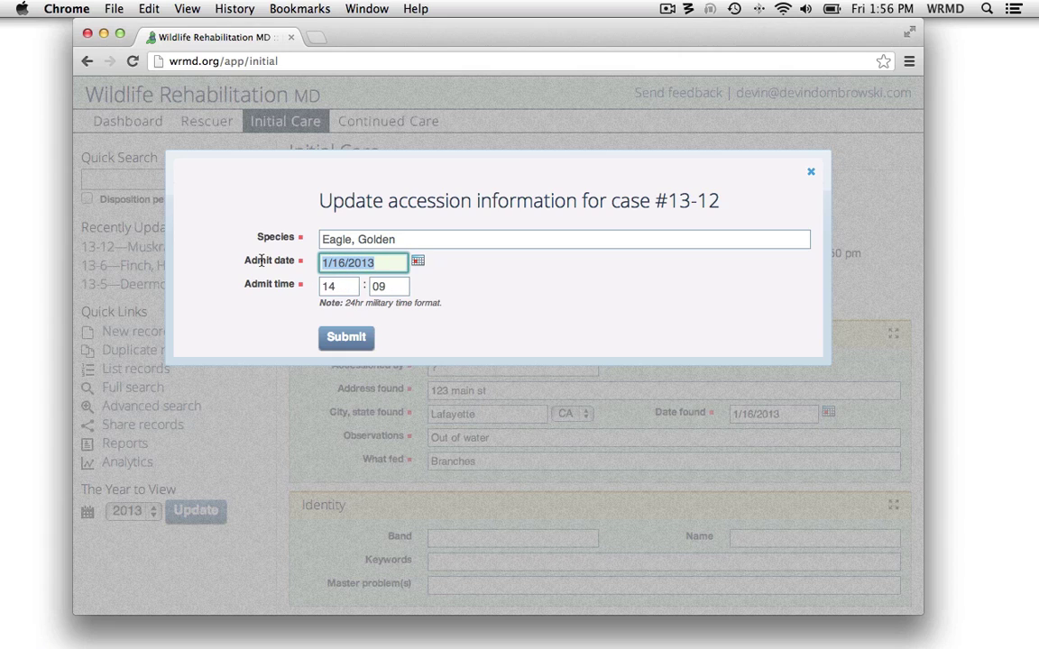
pyautogui.click(417, 261)
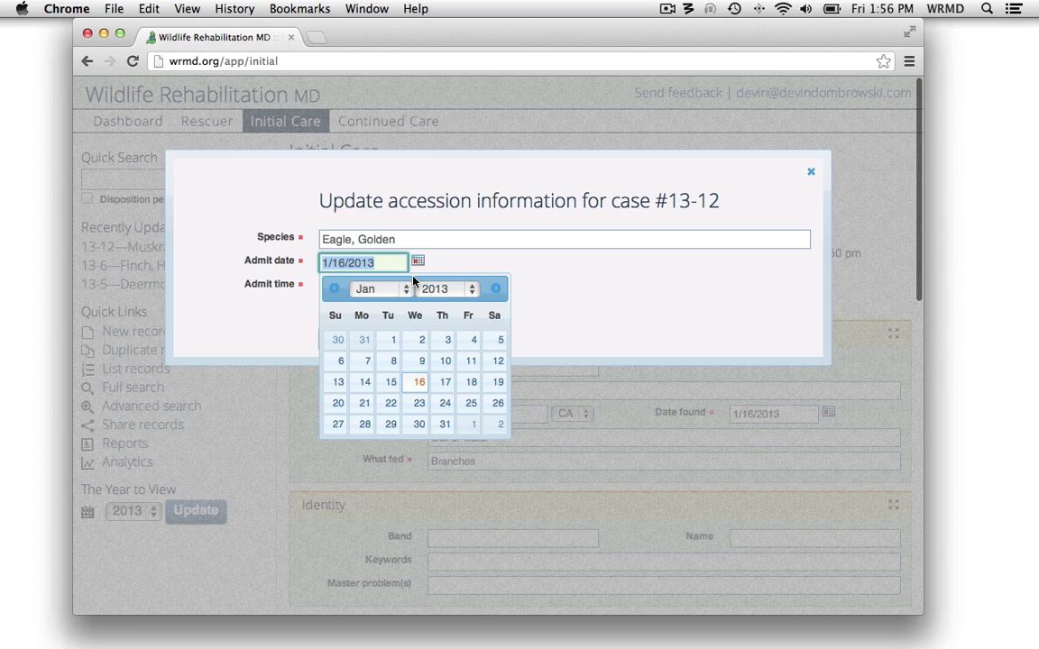
pyautogui.click(379, 289)
pyautogui.click(361, 303)
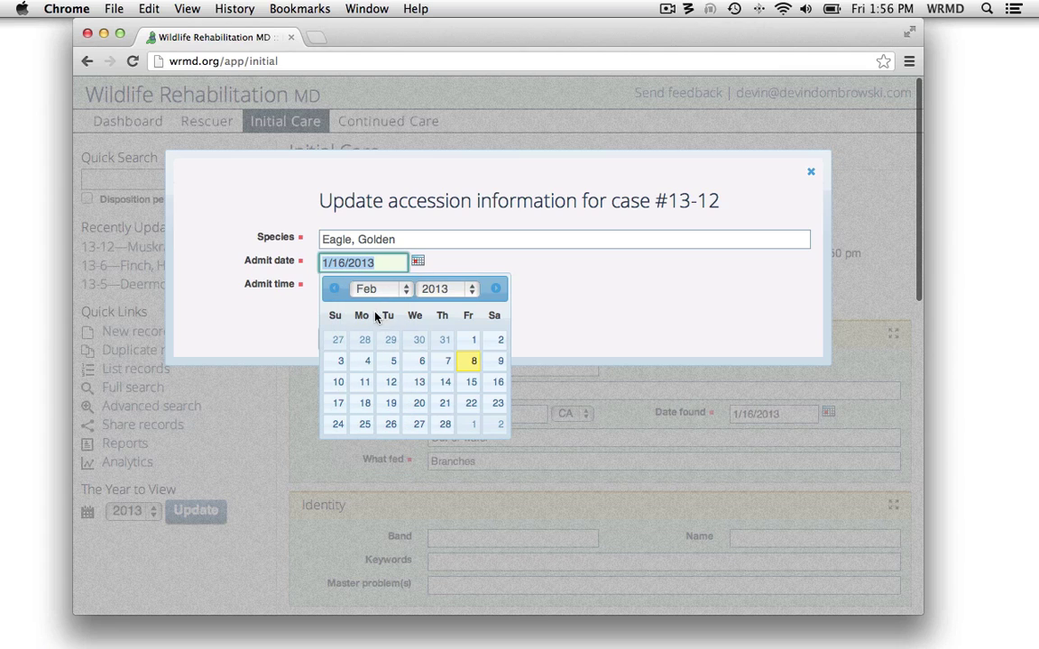
pyautogui.click(473, 362)
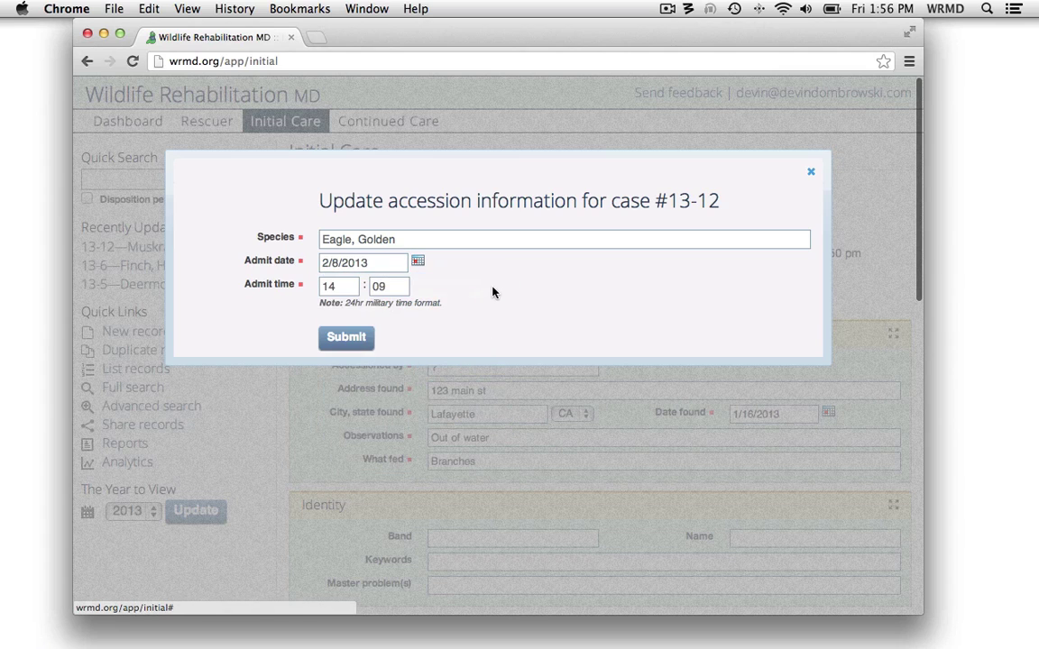
pyautogui.doubleClick(335, 286)
pyautogui.write('2')
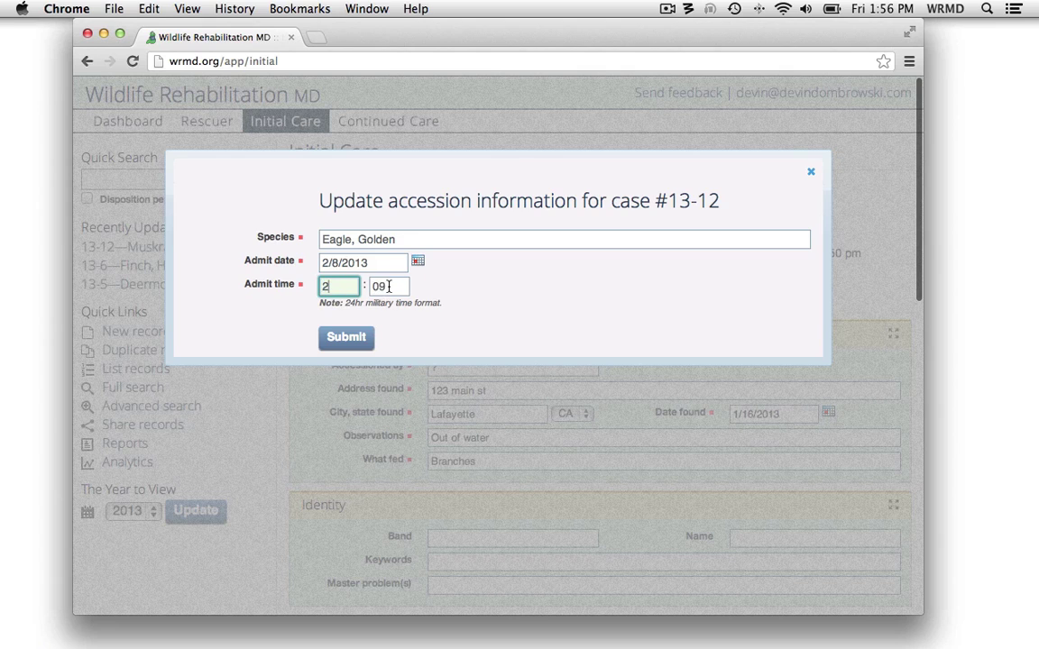
pyautogui.doubleClick(389, 286)
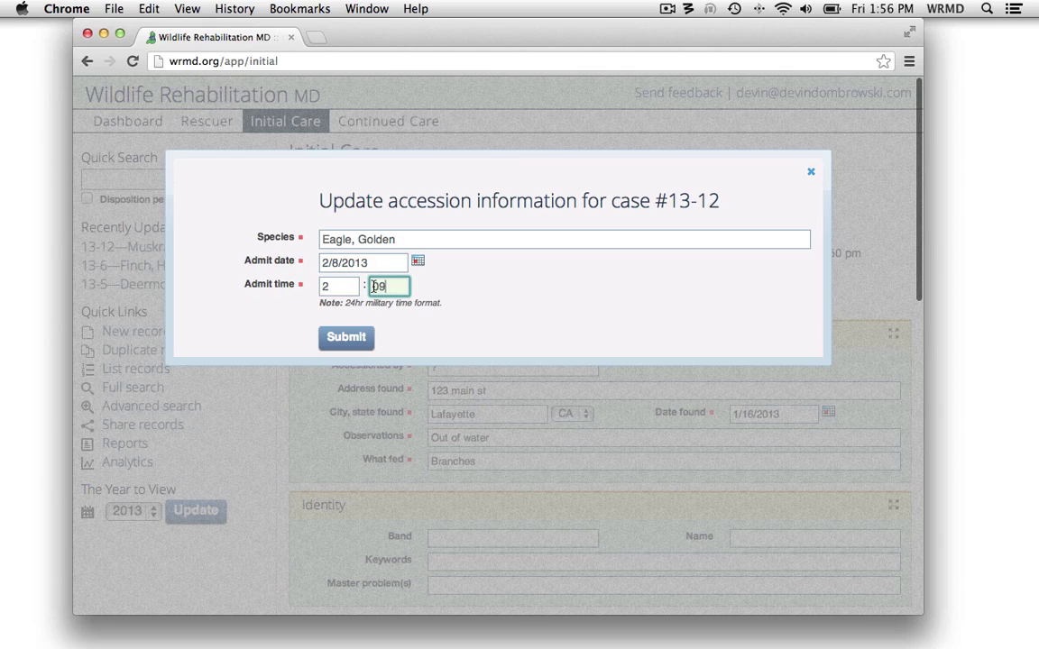
pyautogui.write('00')
pyautogui.click(346, 337)
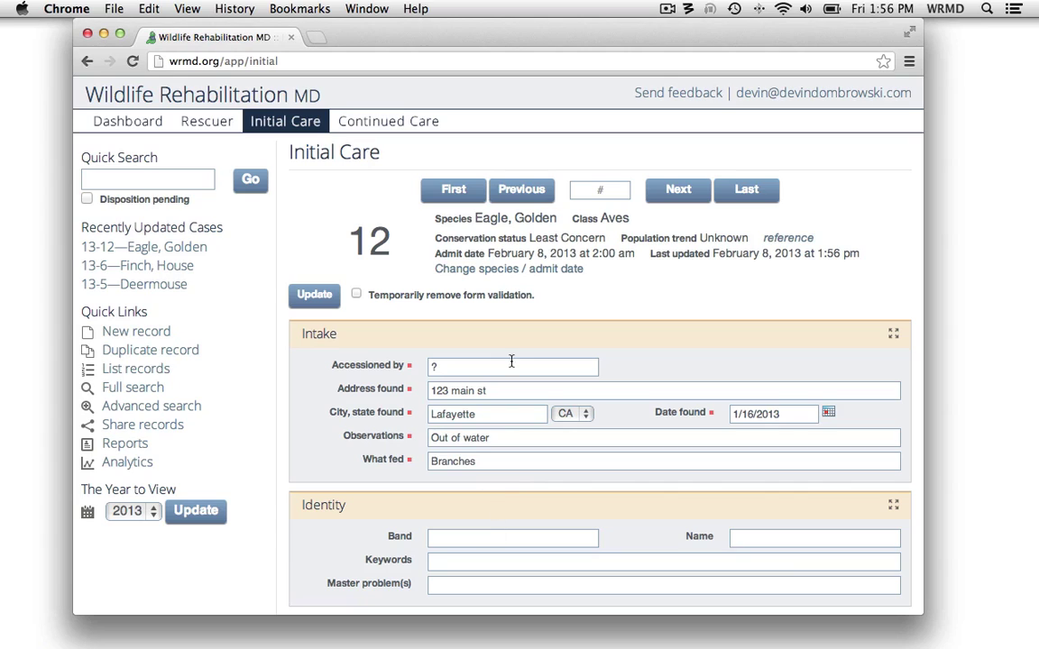
# - Enter the accessioner's name and a Market st address found in San Fransisco
pyautogui.doubleClick(444, 367)
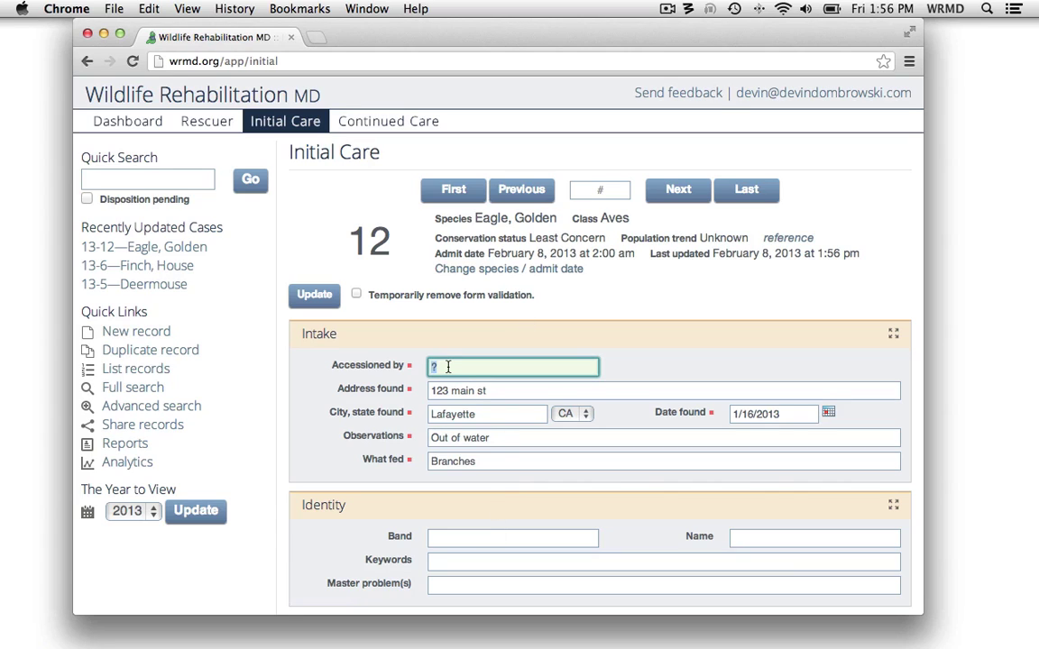
pyautogui.write('Devin')
pyautogui.press('Tab')
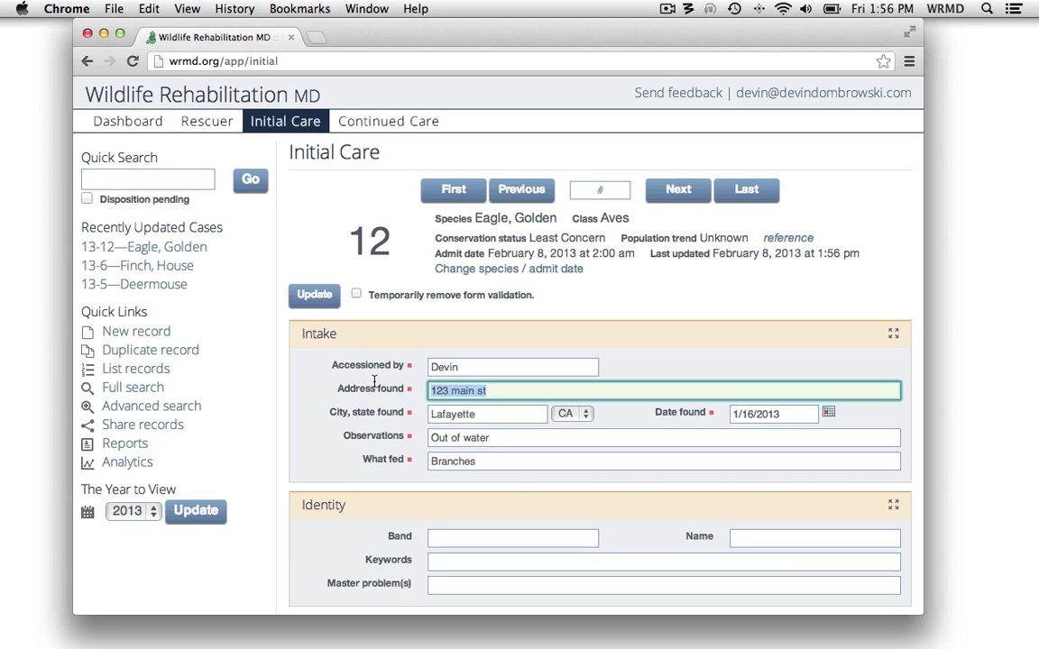
pyautogui.write('54345')
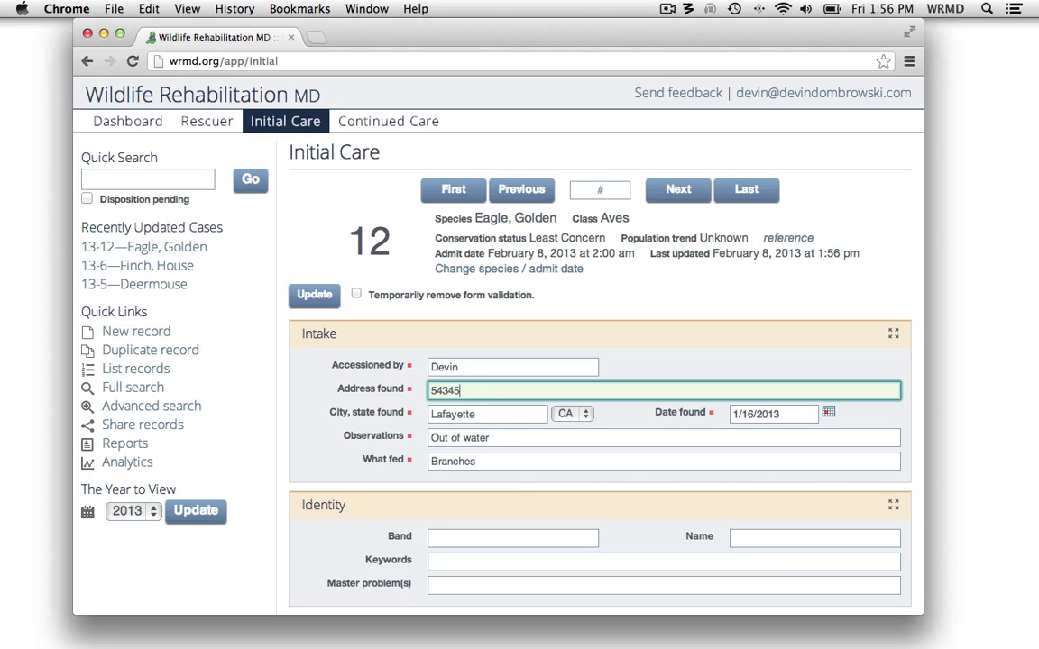
pyautogui.write('43 Market st')
pyautogui.press('Tab')
pyautogui.write('Sa')
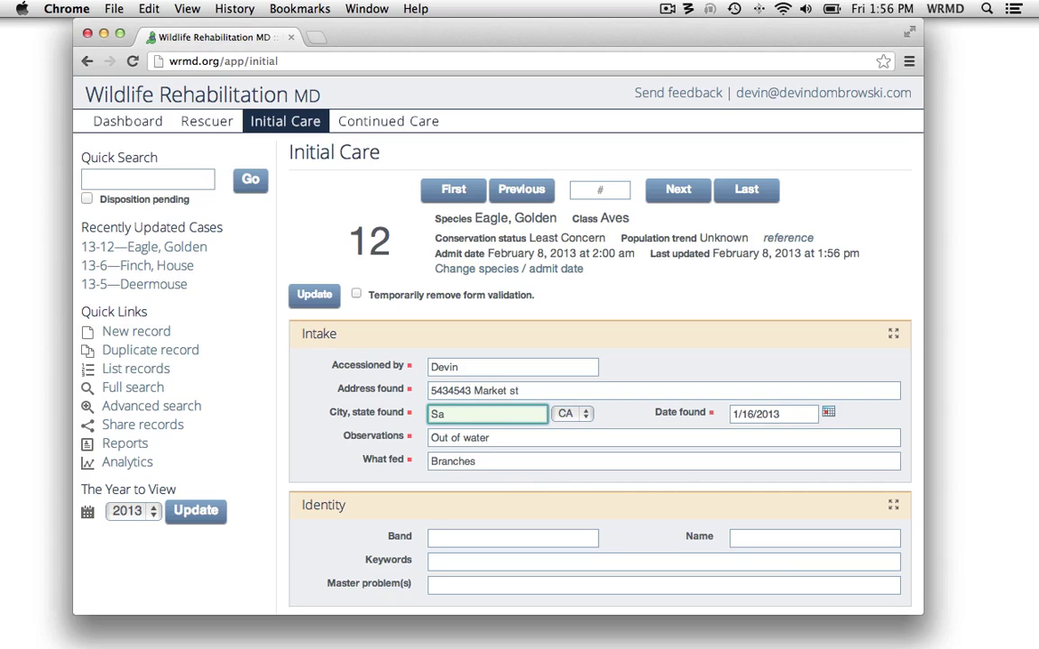
pyautogui.write('n Fransisco')
# - Set date found to February 8, 2013, observations to 'Hit by car' and what fed to 'Nothing'
pyautogui.press('Tab')
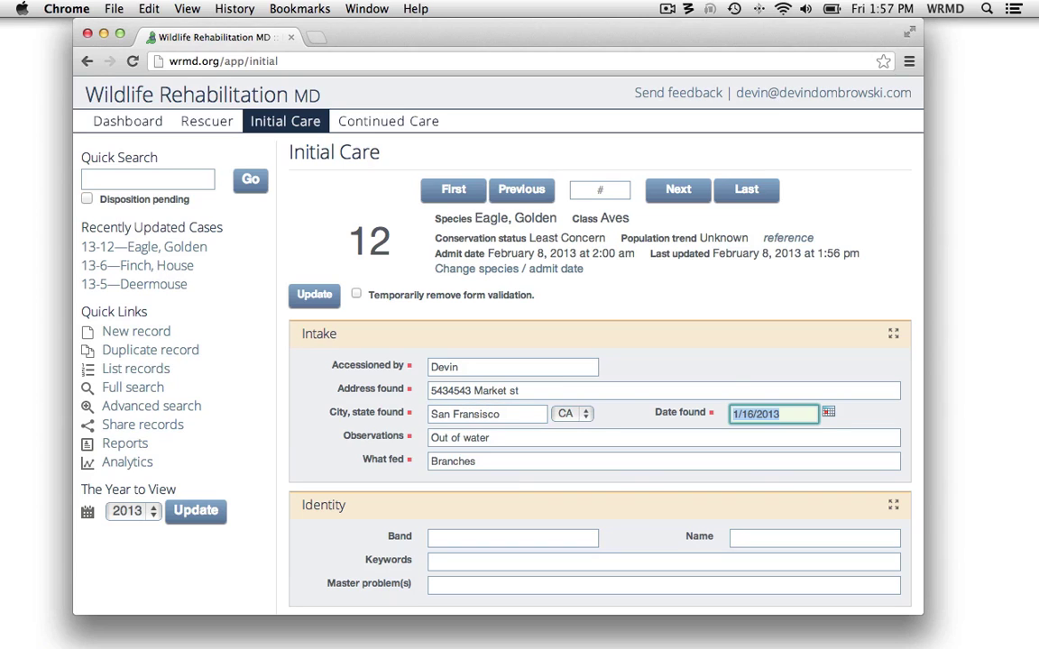
pyautogui.click(828, 413)
pyautogui.click(807, 442)
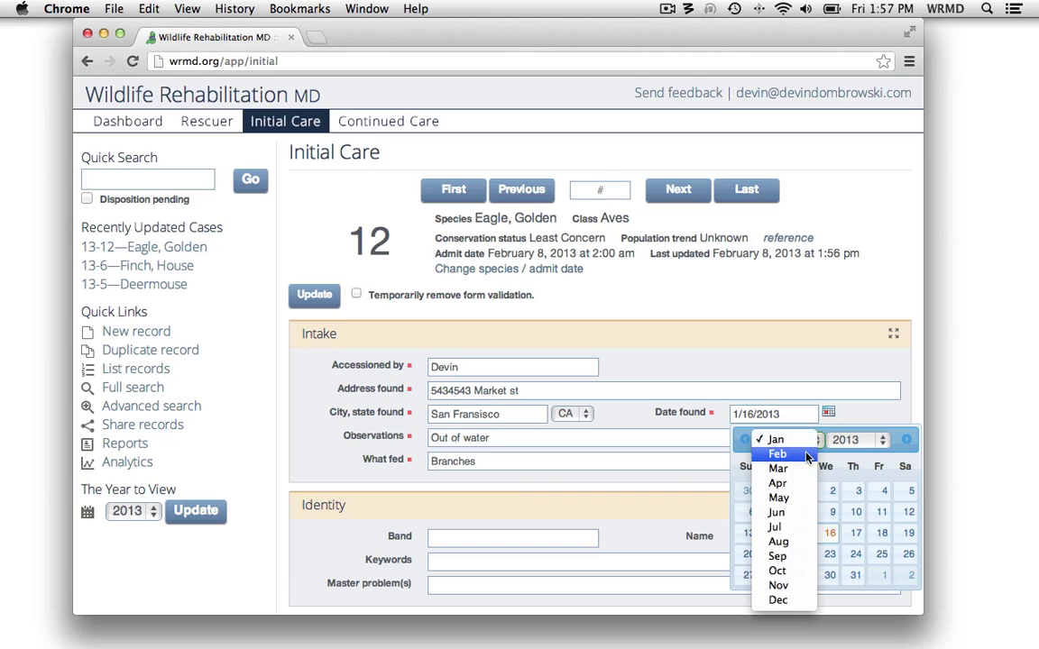
pyautogui.click(798, 454)
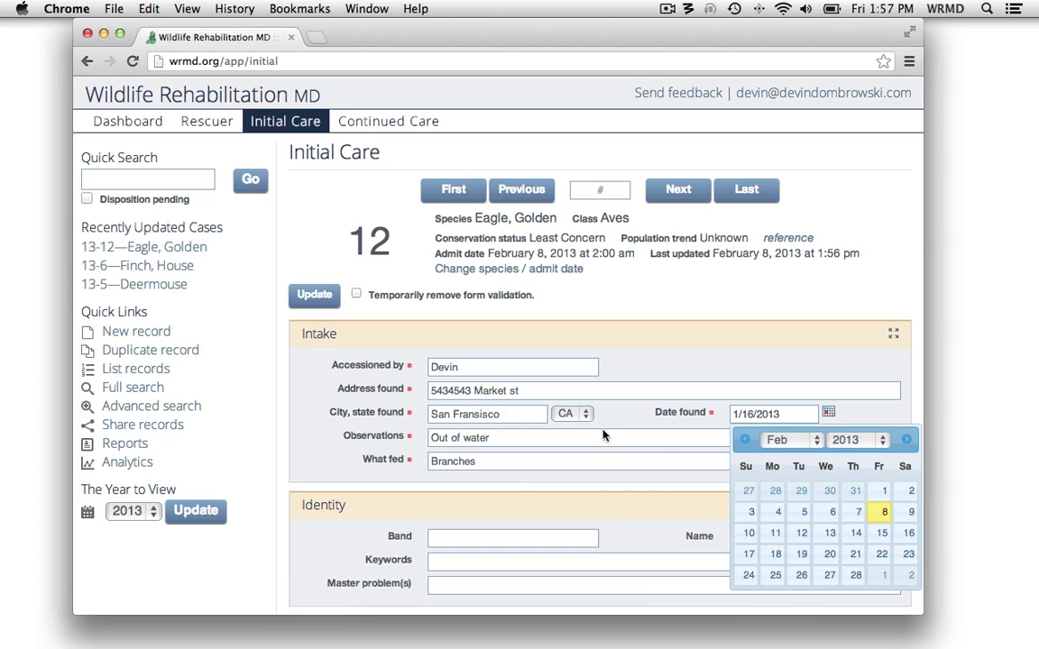
pyautogui.click(884, 511)
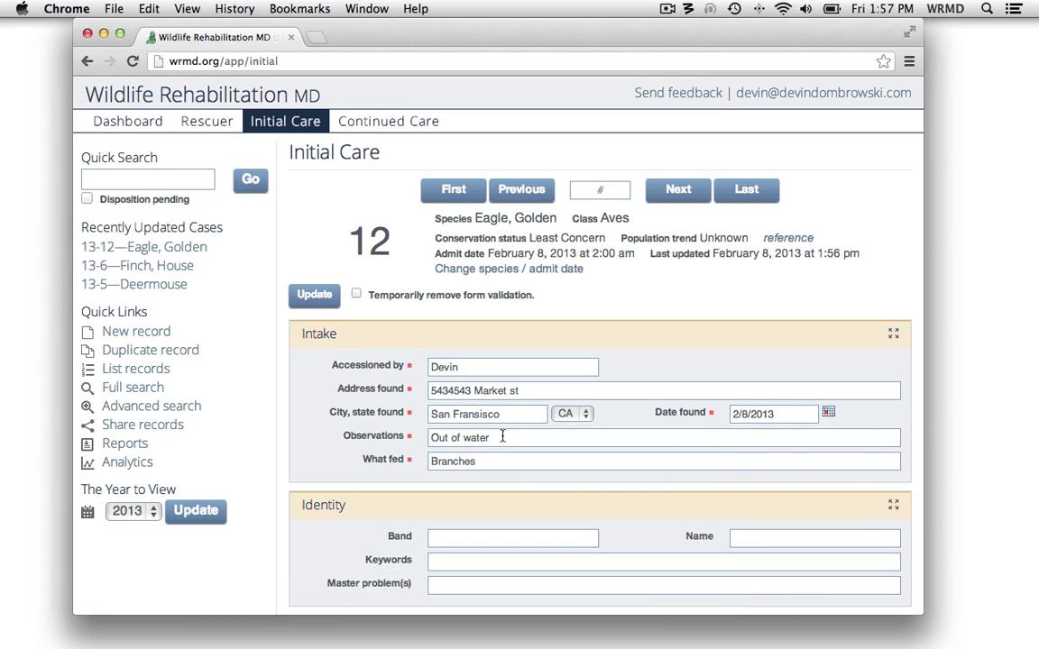
pyautogui.moveTo(493, 435); pyautogui.dragTo(419, 436)
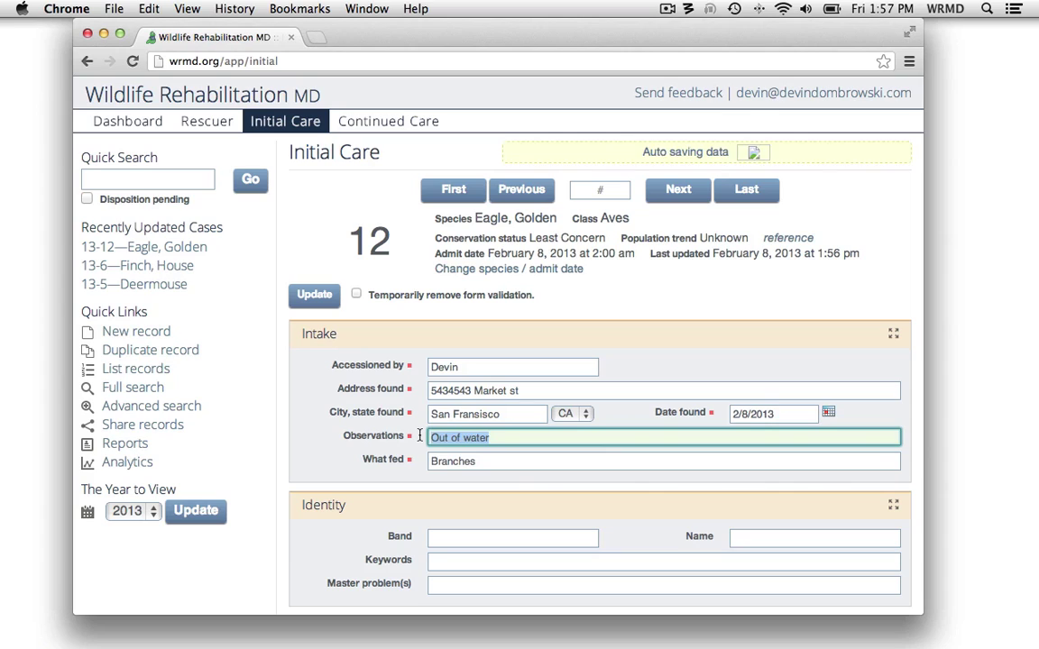
pyautogui.write('Hit by car')
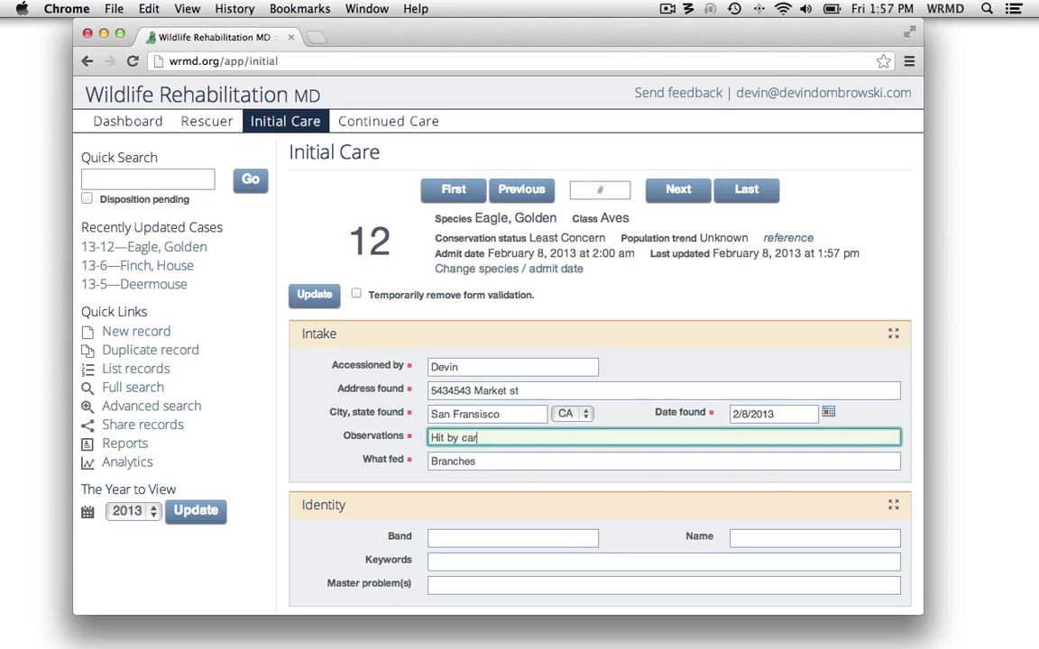
pyautogui.press('Tab')
pyautogui.write('Nothing')
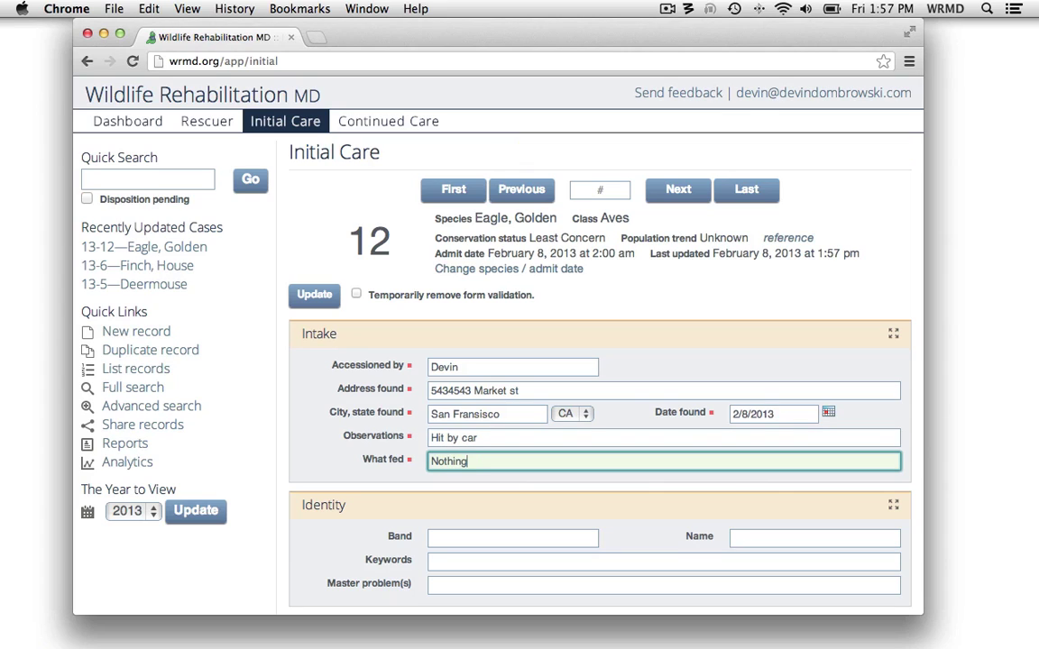
# - Set admit weight to 2 kg and Admit BMI to Reasonable, then save the record with Update
pyautogui.click(365, 447)
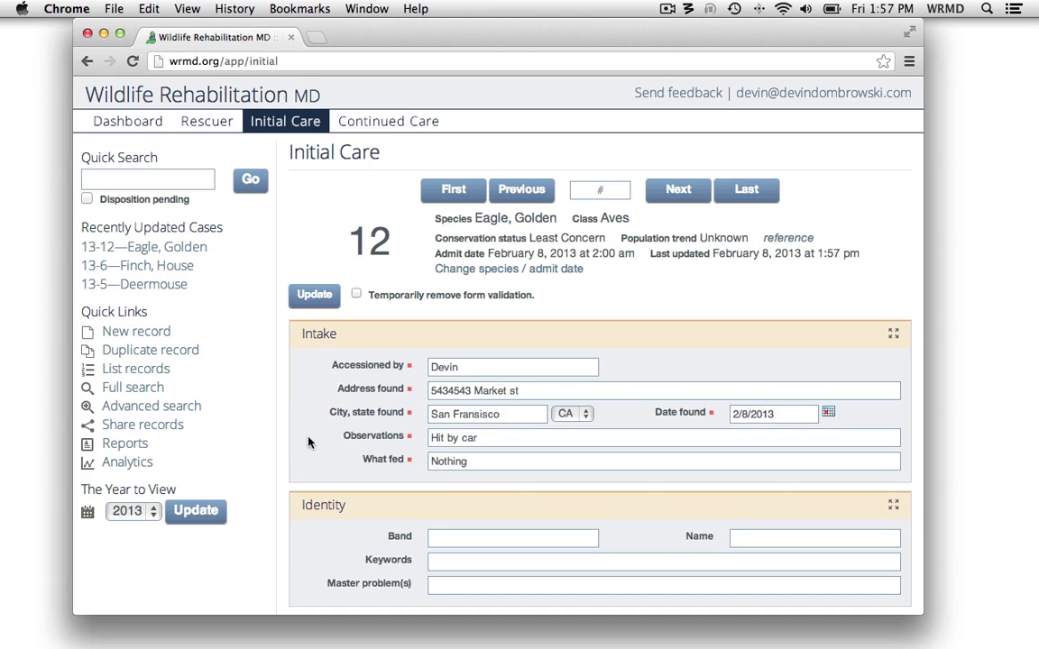
pyautogui.scroll(-3, 294, 381)
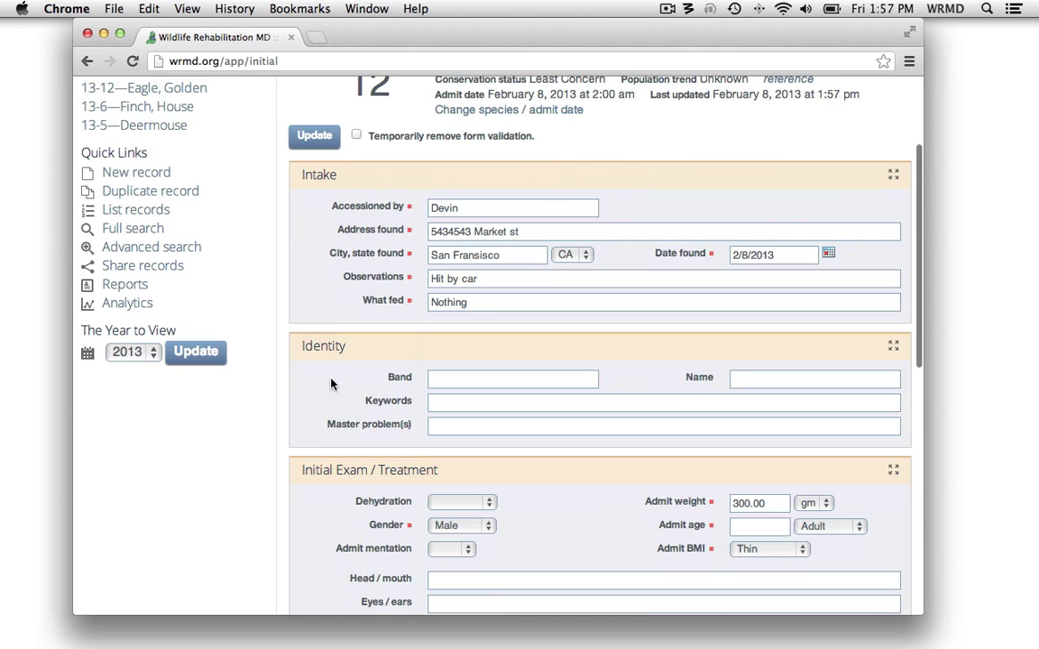
pyautogui.scroll(-5, 331, 383)
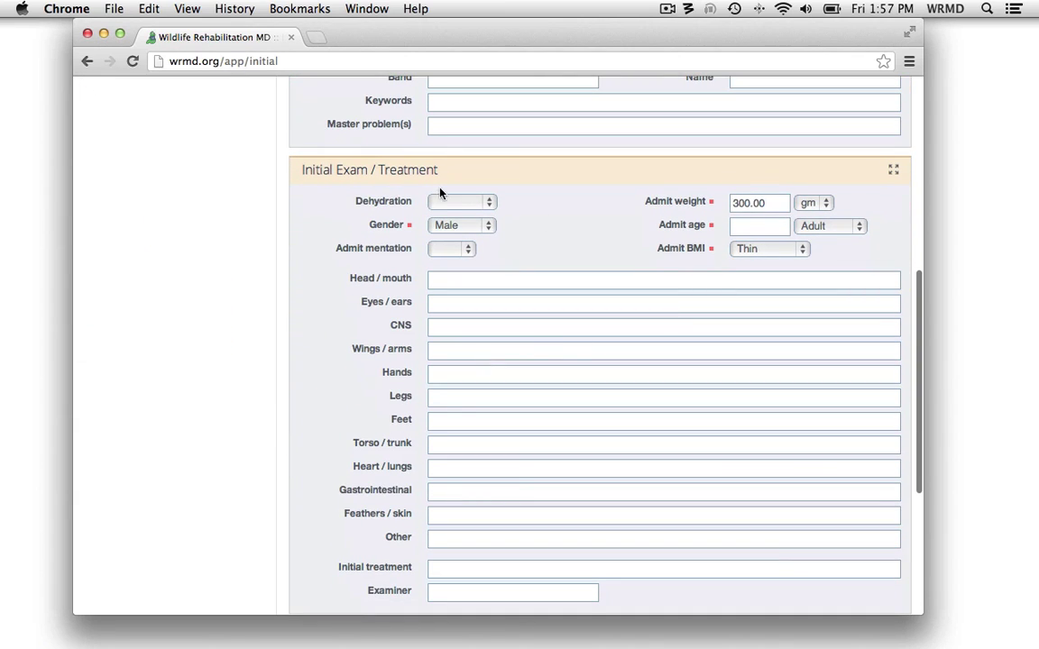
pyautogui.click(772, 199)
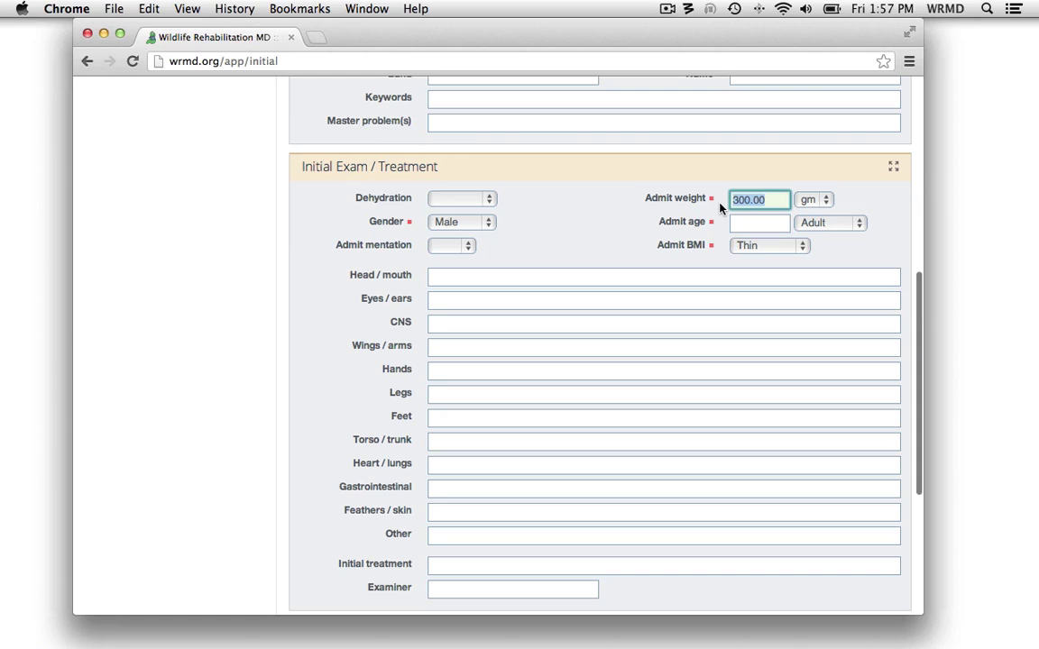
pyautogui.write('2')
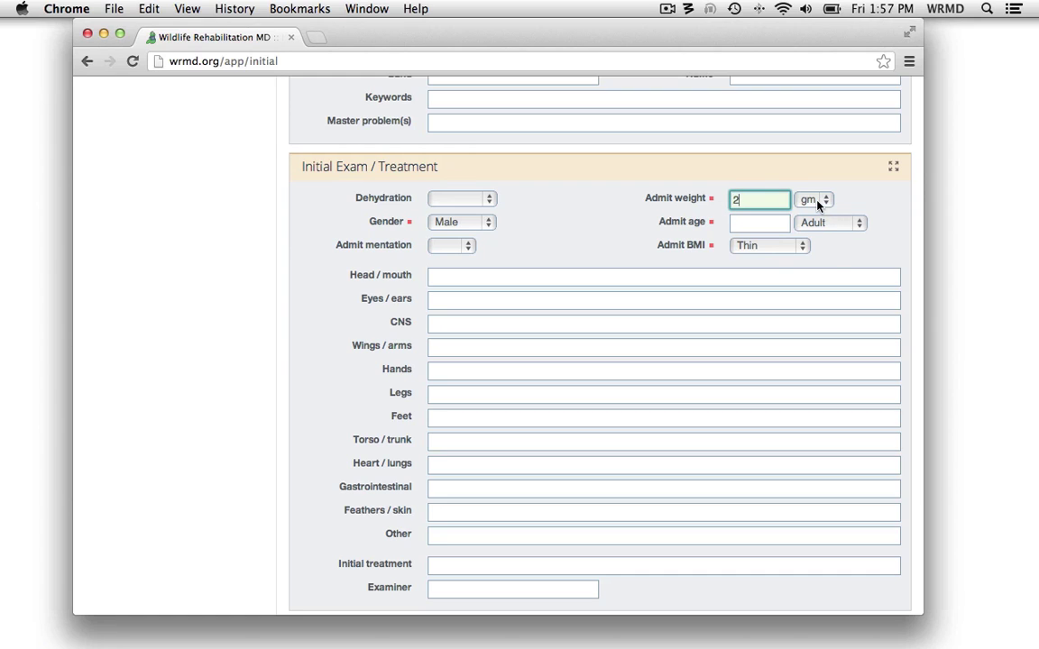
pyautogui.click(816, 200)
pyautogui.click(811, 214)
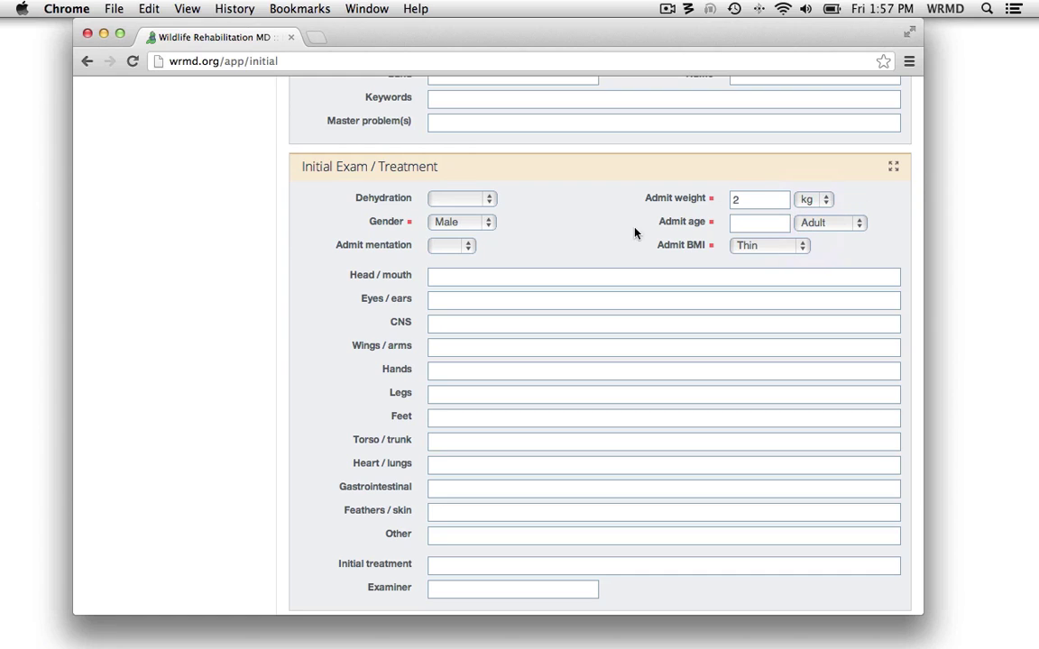
pyautogui.click(744, 246)
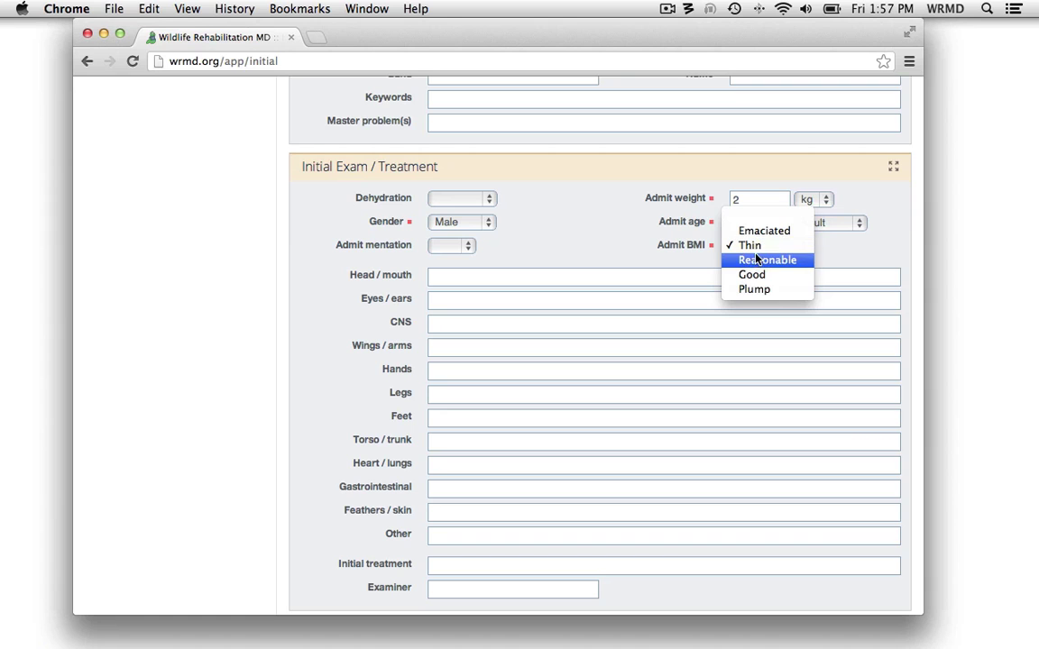
pyautogui.click(766, 260)
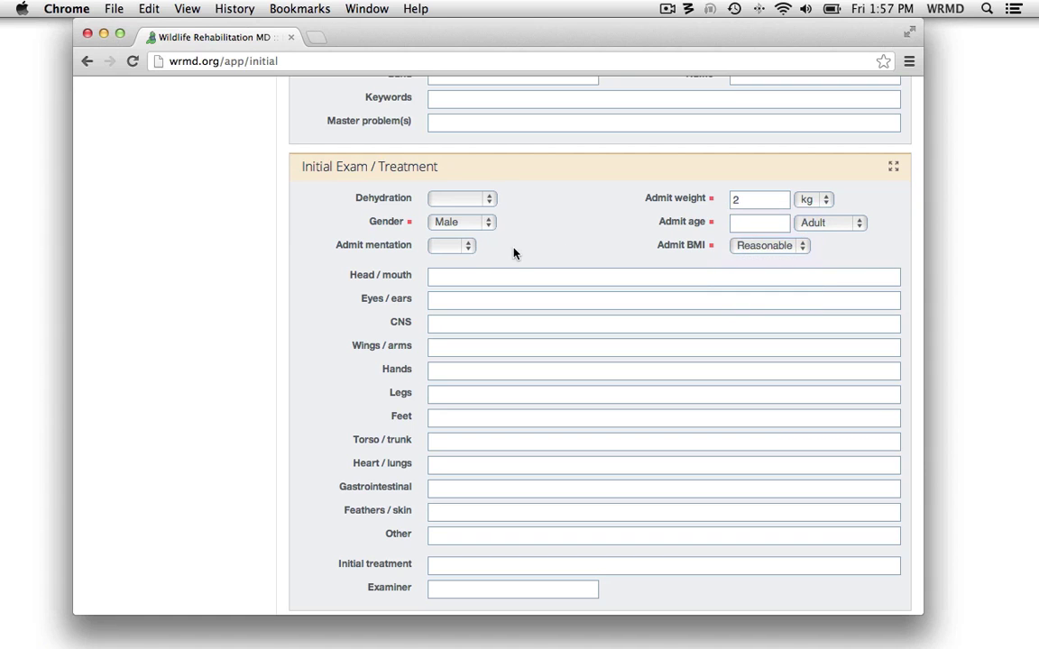
pyautogui.scroll(-3, 514, 254)
pyautogui.scroll(-4, 514, 254)
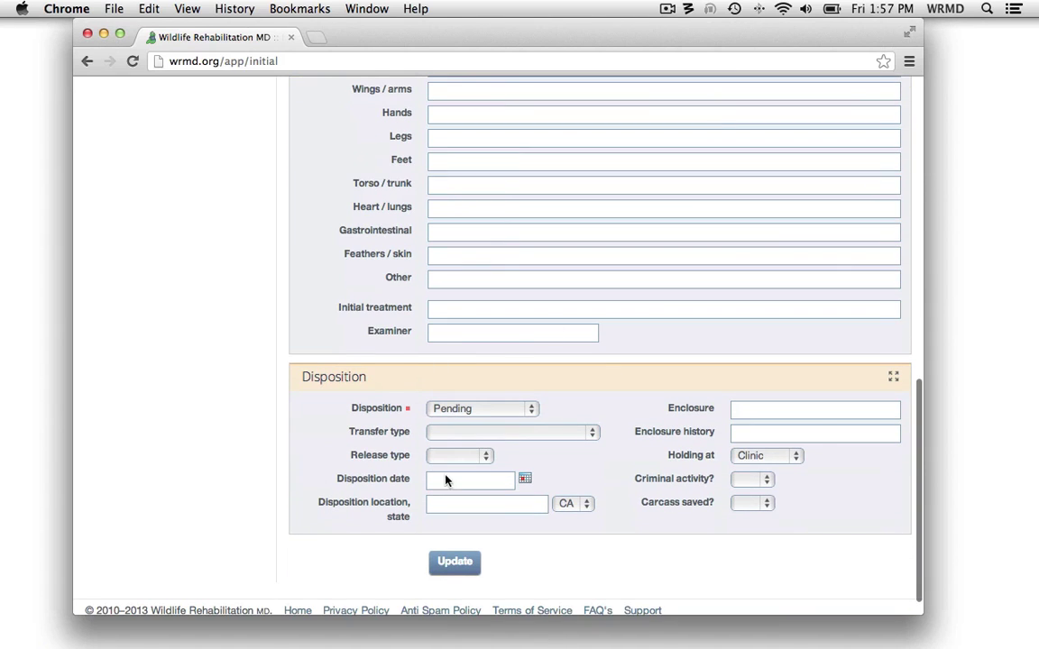
pyautogui.click(459, 564)
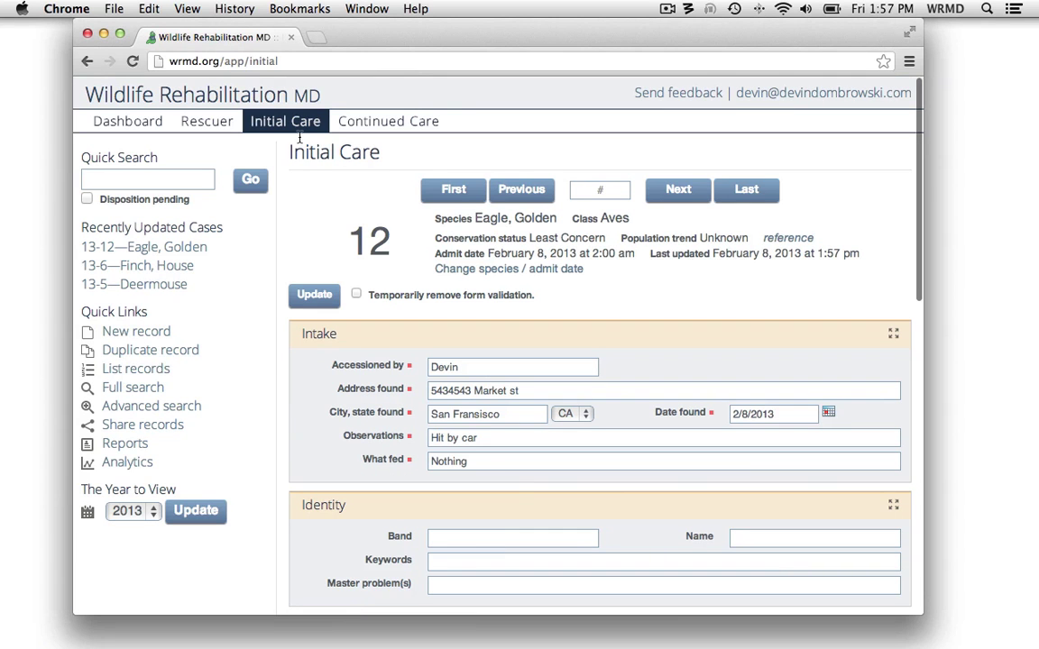
# - View case 13-12's Continued Care page, then its Rescuer contact details
pyautogui.click(405, 130)
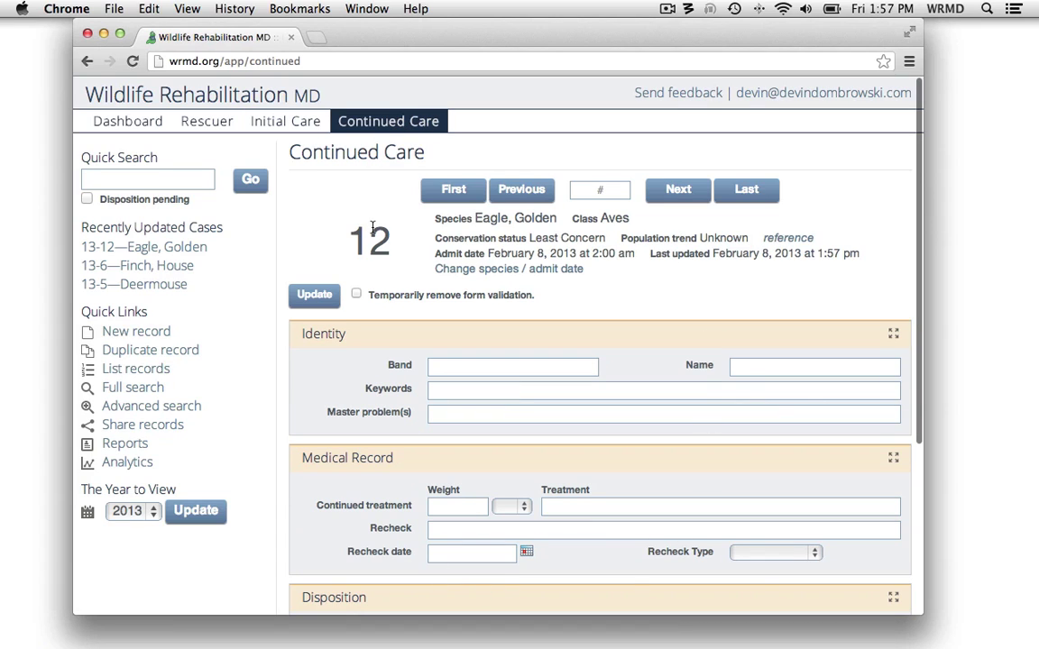
pyautogui.click(204, 129)
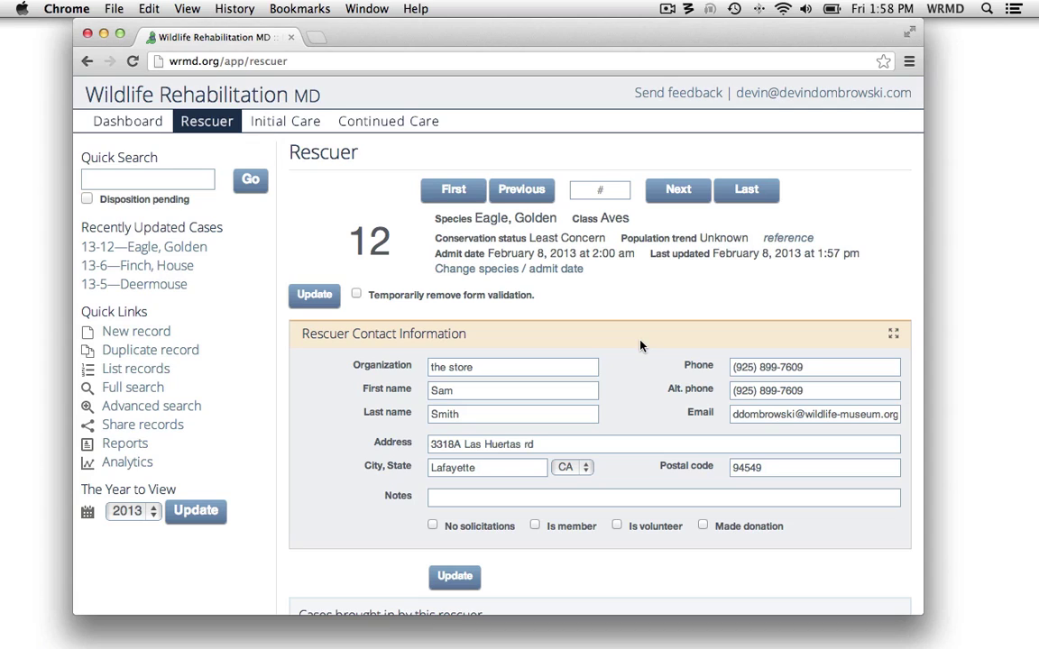
# - Change case 13-12's species from Eagle, Golden to Void
pyautogui.click(495, 270)
pyautogui.moveTo(418, 239); pyautogui.dragTo(280, 234)
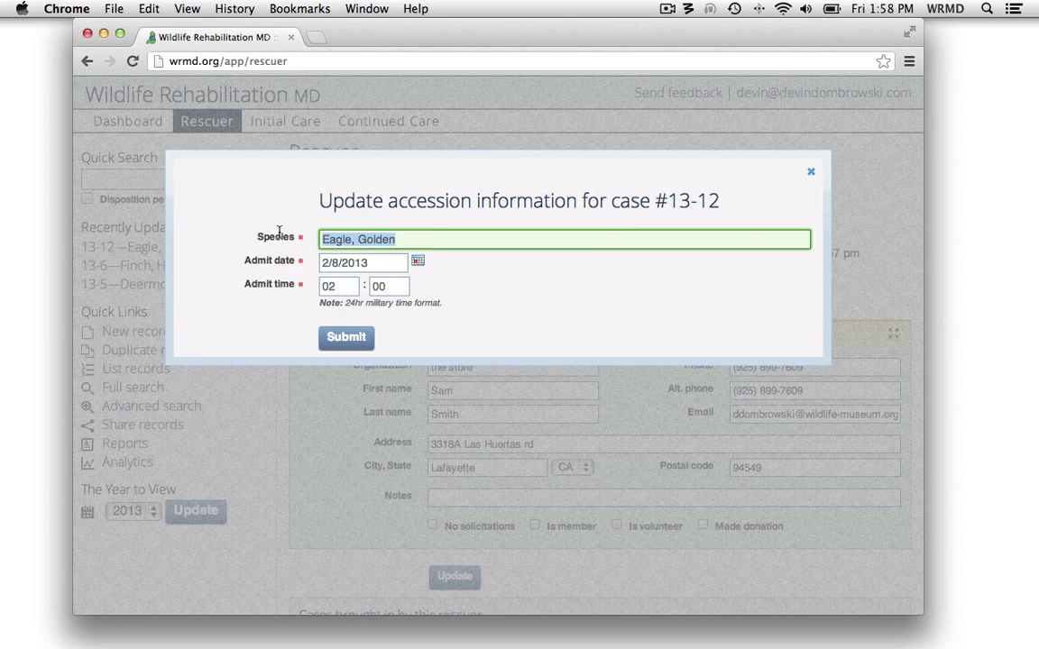
pyautogui.write('void')
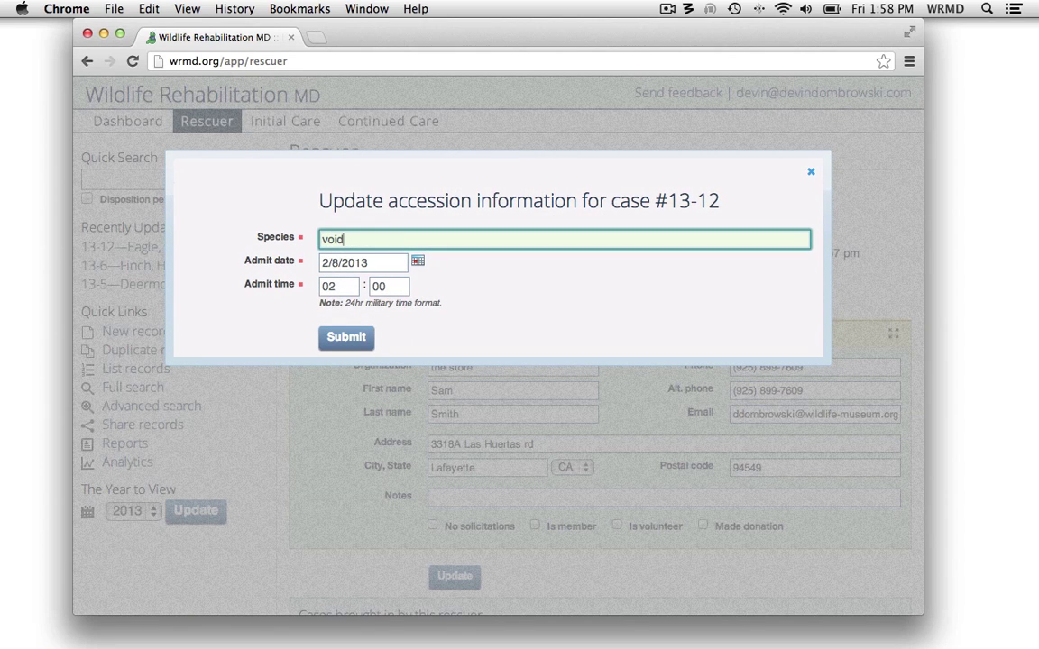
pyautogui.click(333, 261)
pyautogui.click(348, 343)
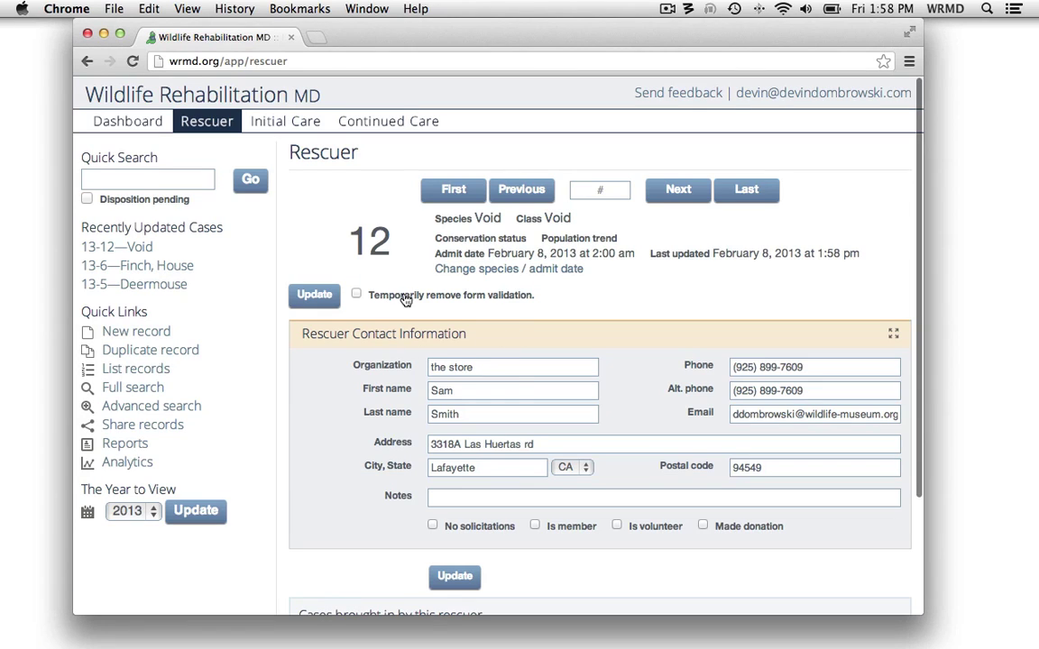
# - Clear the rescuer's organization, first and last name, street address and city
pyautogui.tripleClick(443, 367)
pyautogui.press('BackSpace')
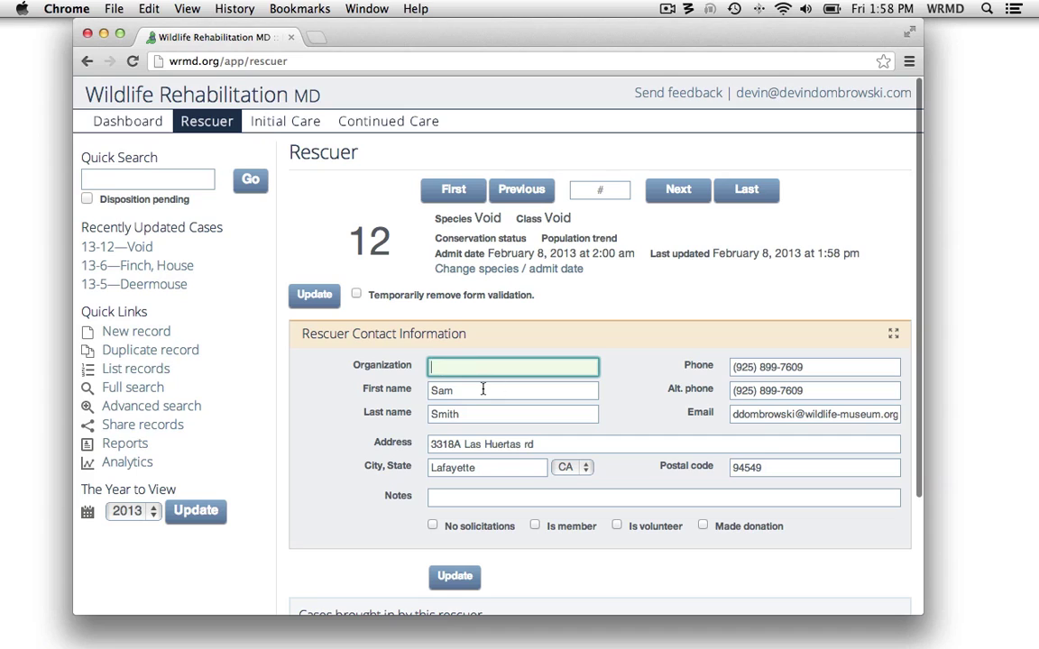
pyautogui.tripleClick(466, 394)
pyautogui.press('BackSpace')
pyautogui.click(453, 415)
pyautogui.tripleClick(484, 444)
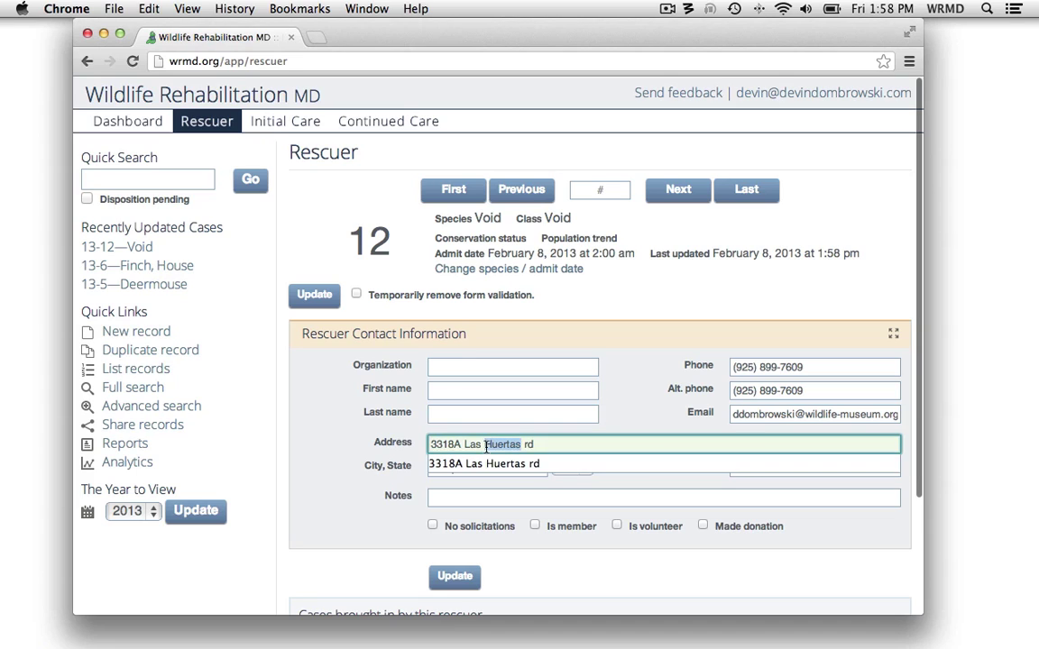
pyautogui.press('BackSpace')
pyautogui.tripleClick(539, 467)
pyautogui.press('BackSpace')
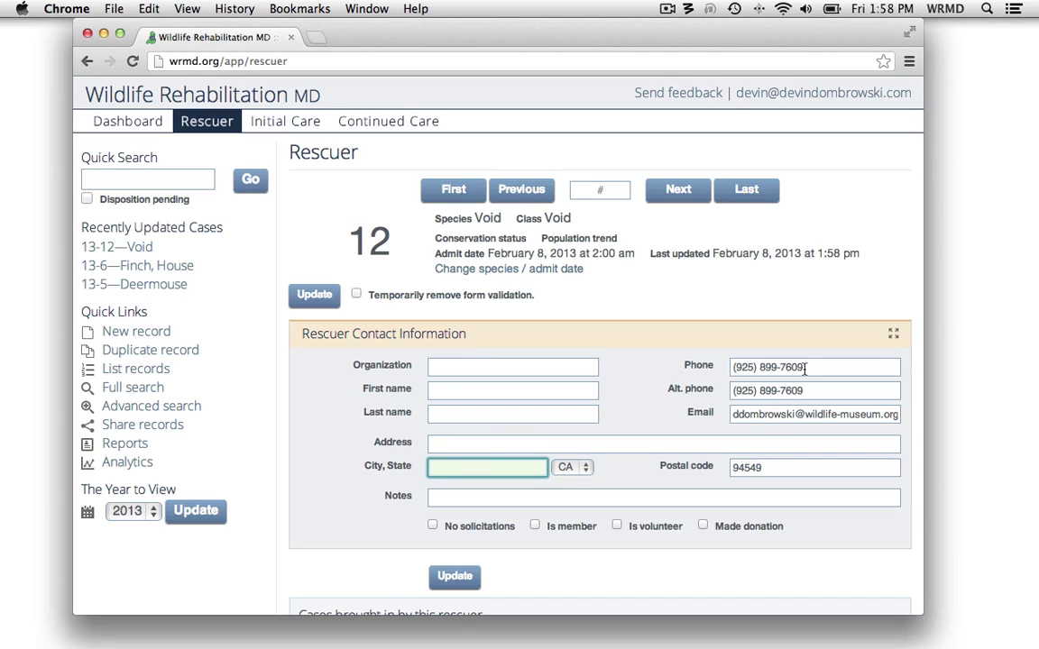
# - Clear phone, alternate phone, email and postal code, save, and return to Initial Care
pyautogui.tripleClick(763, 367)
pyautogui.press('BackSpace')
pyautogui.tripleClick(763, 388)
pyautogui.press('BackSpace')
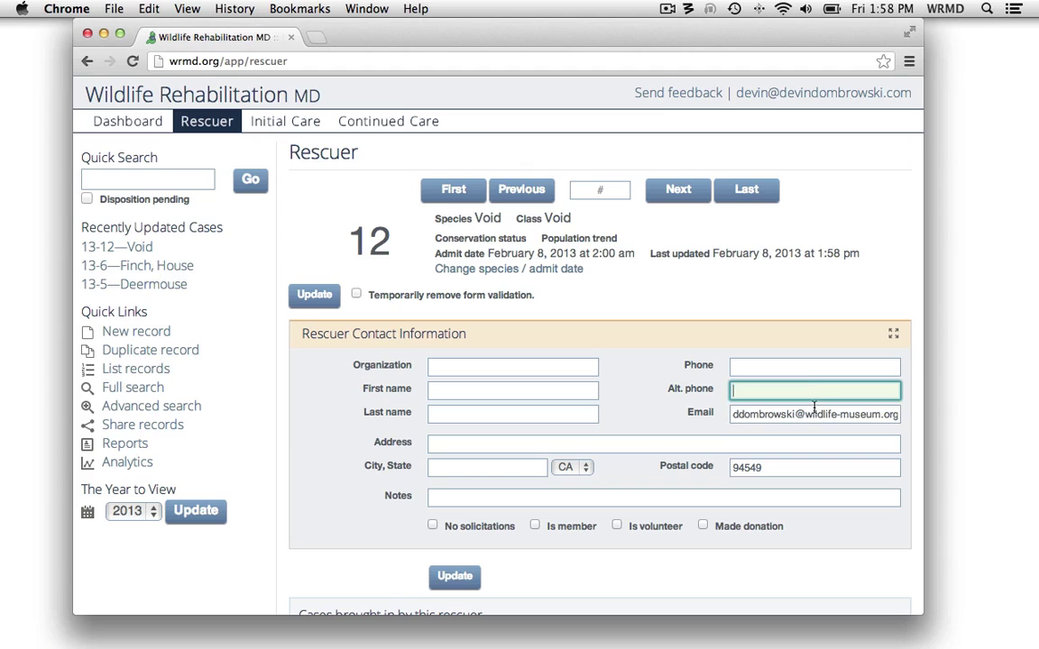
pyautogui.tripleClick(763, 412)
pyautogui.press('BackSpace')
pyautogui.tripleClick(772, 467)
pyautogui.press('BackSpace')
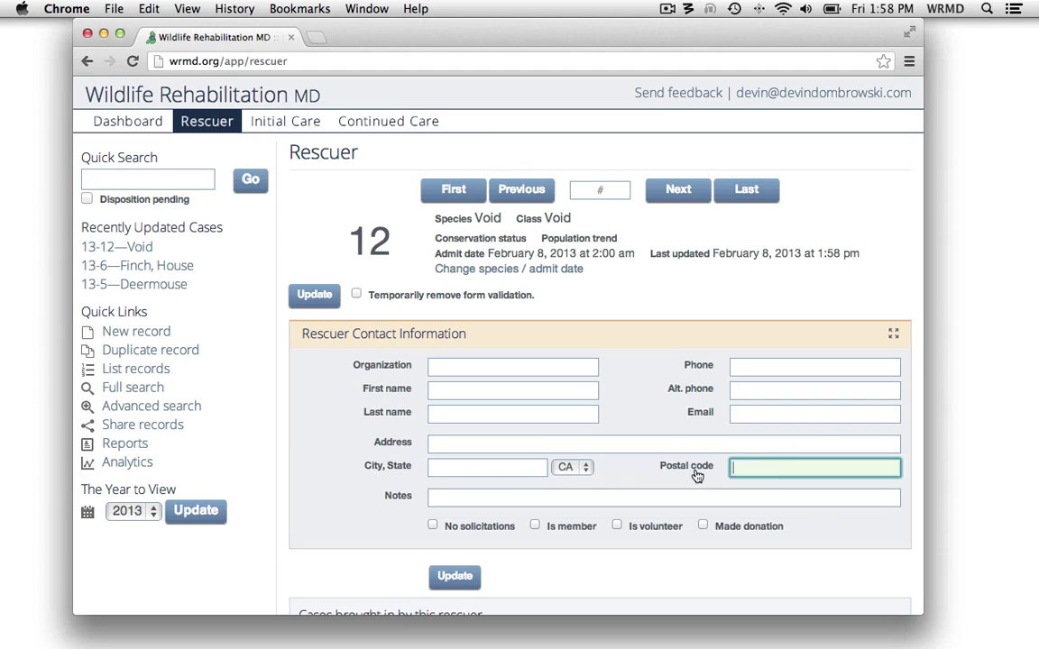
pyautogui.click(631, 354)
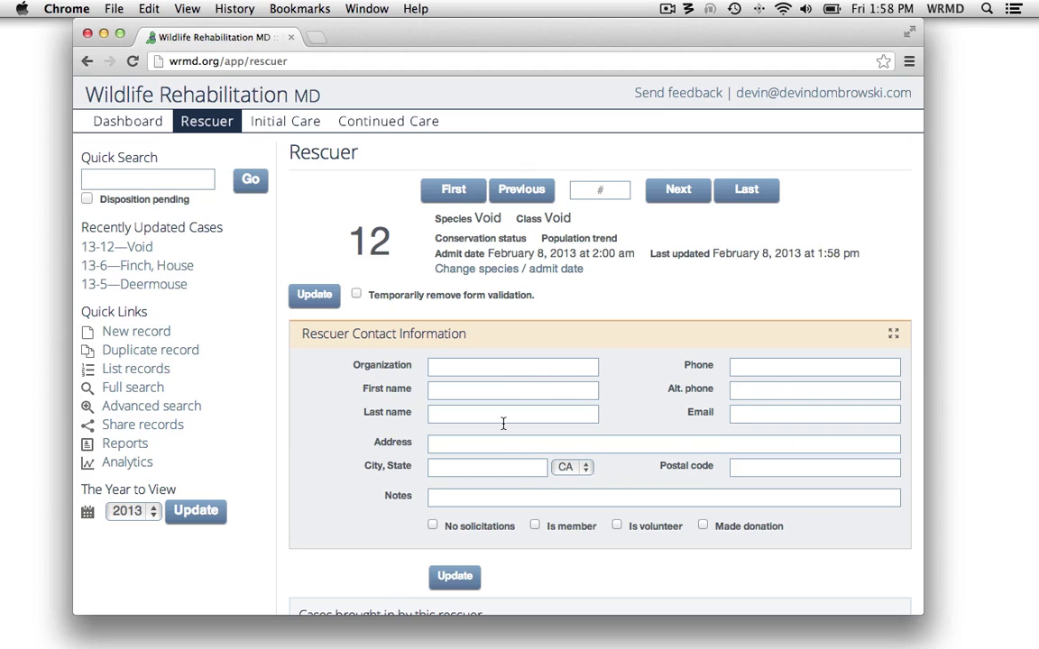
pyautogui.click(460, 579)
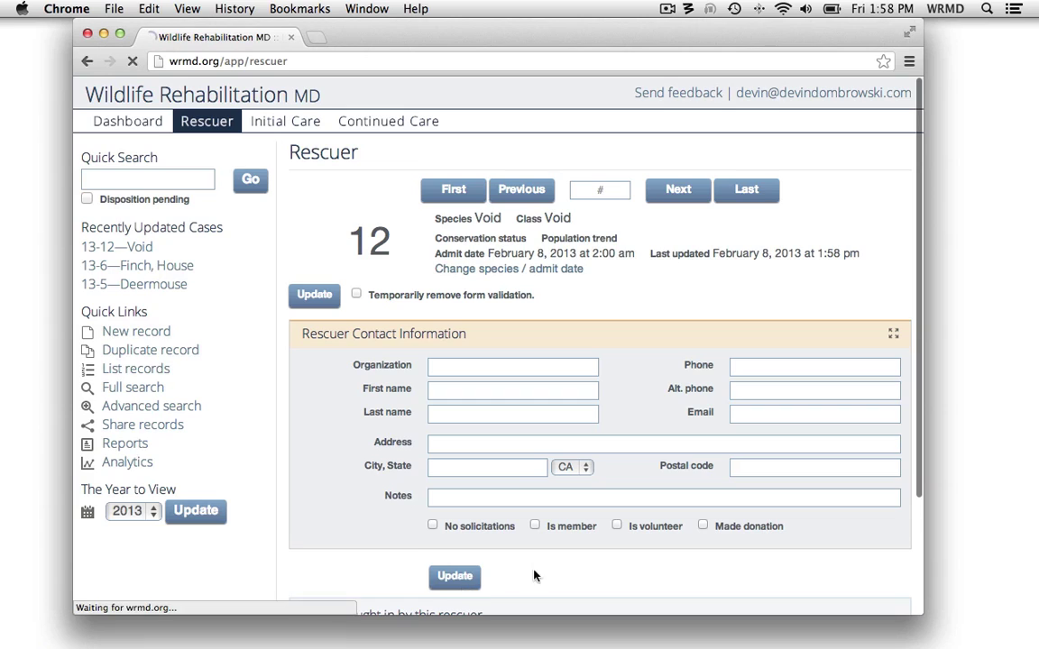
pyautogui.click(274, 122)
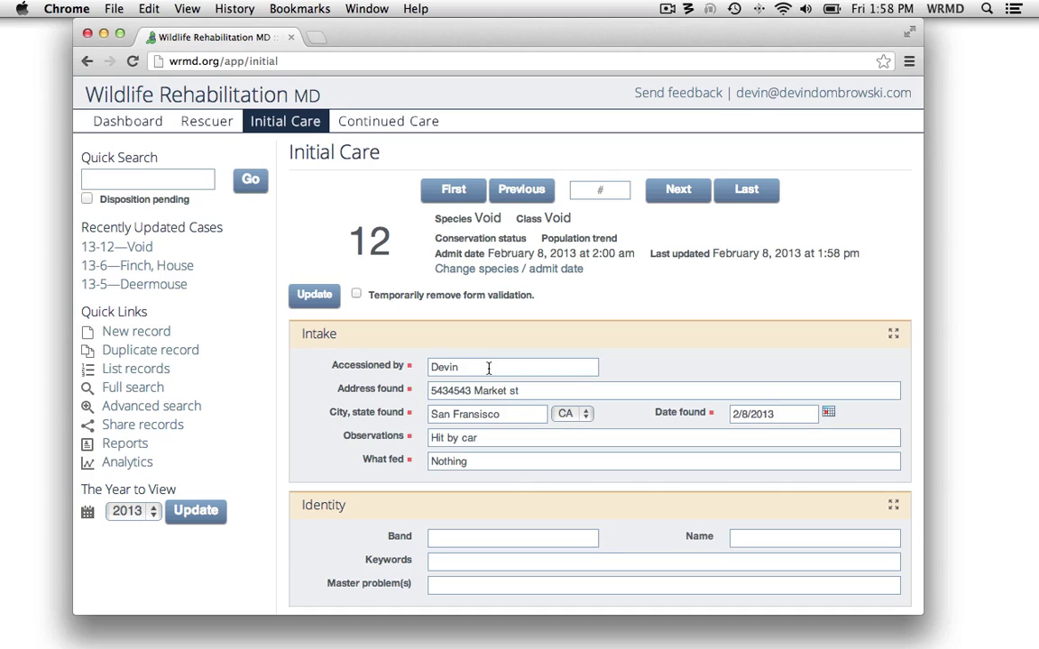
# - Put Void in Accessioned by and tick 'Temporarily remove form validation'
pyautogui.doubleClick(488, 368)
pyautogui.press('BackSpace')
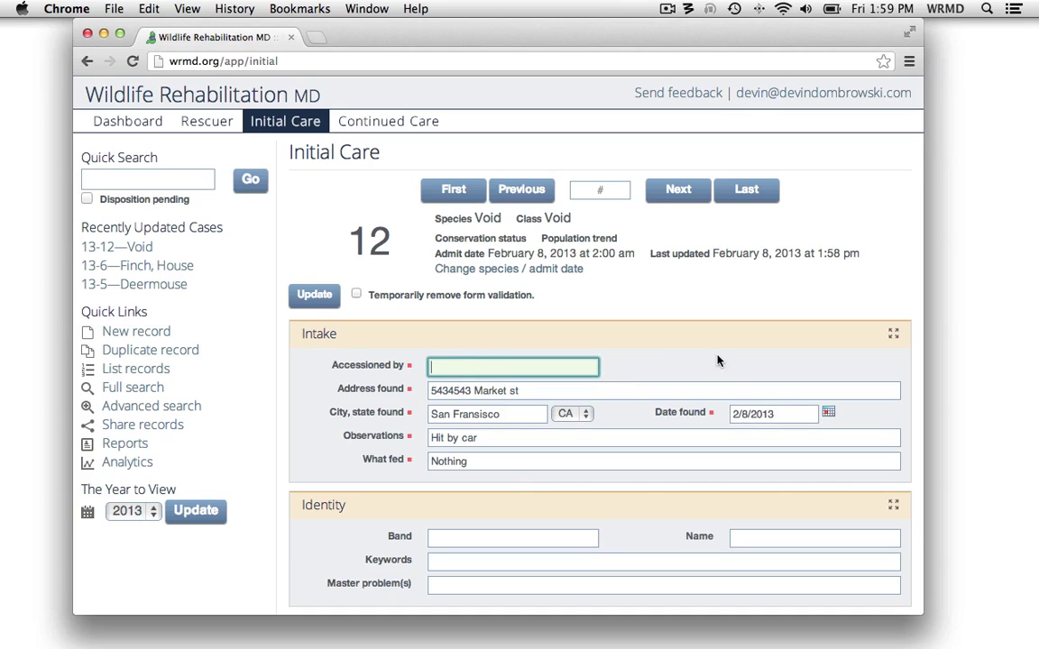
pyautogui.click(659, 360)
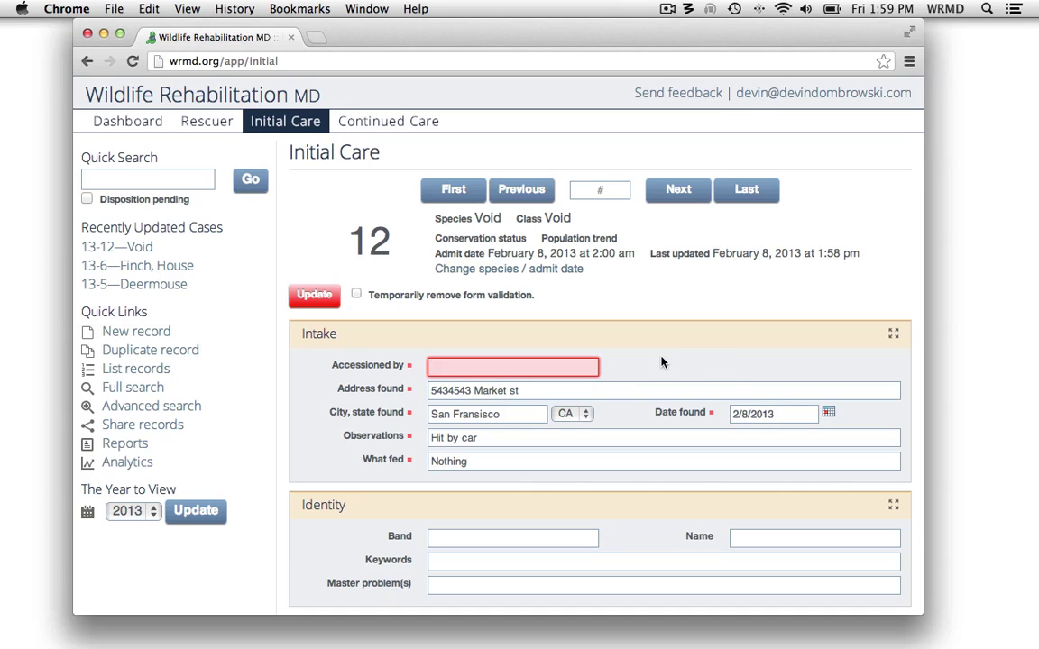
pyautogui.click(490, 368)
pyautogui.write('Void')
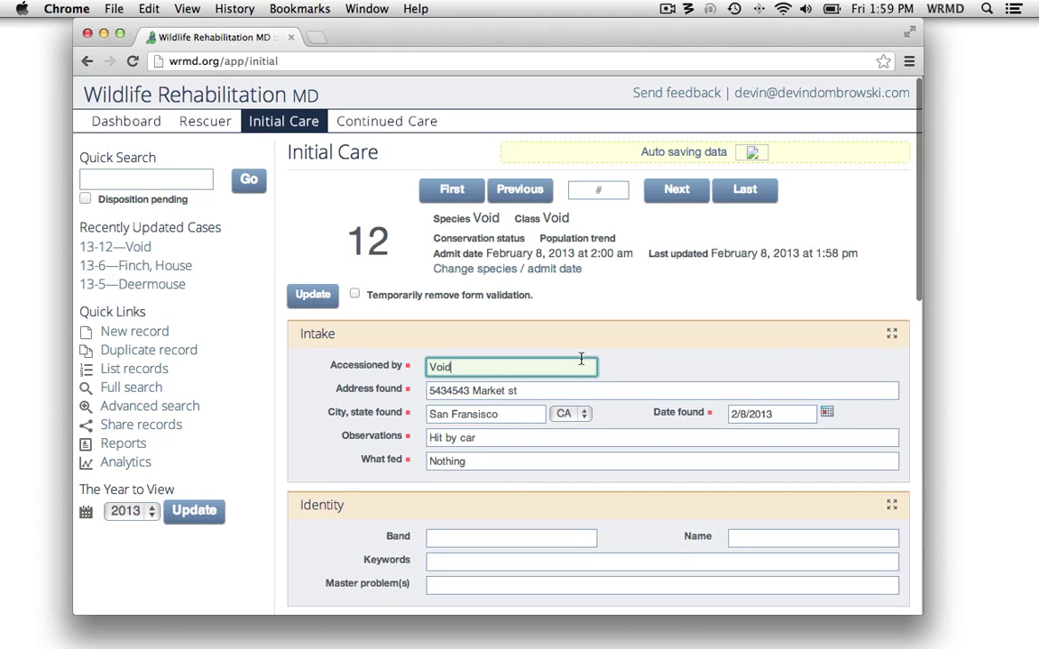
pyautogui.click(683, 359)
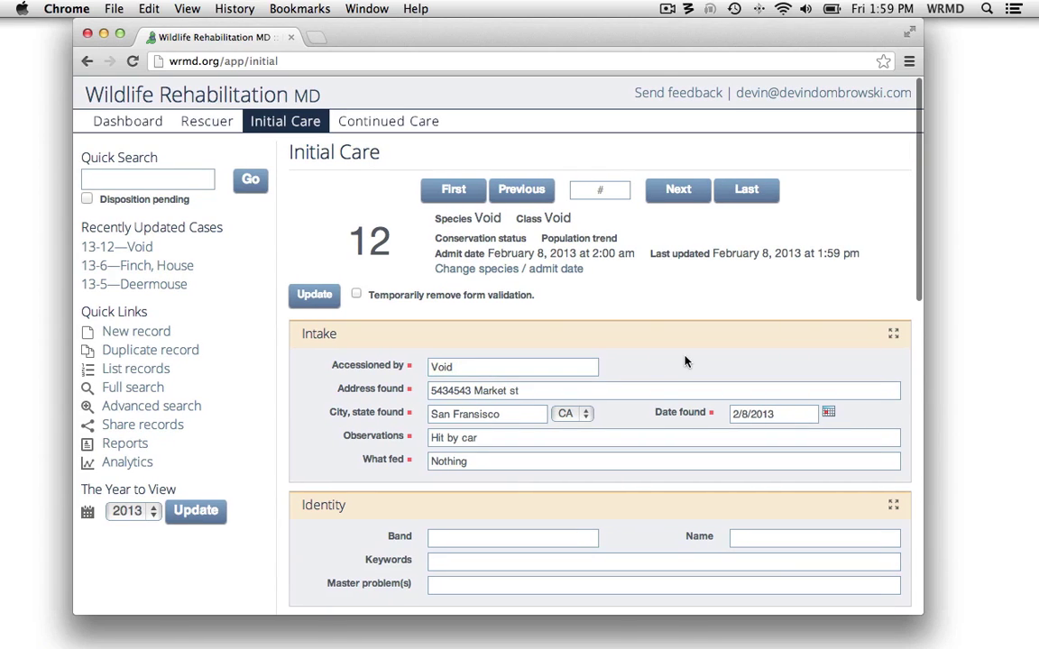
pyautogui.moveTo(478, 367); pyautogui.dragTo(429, 347)
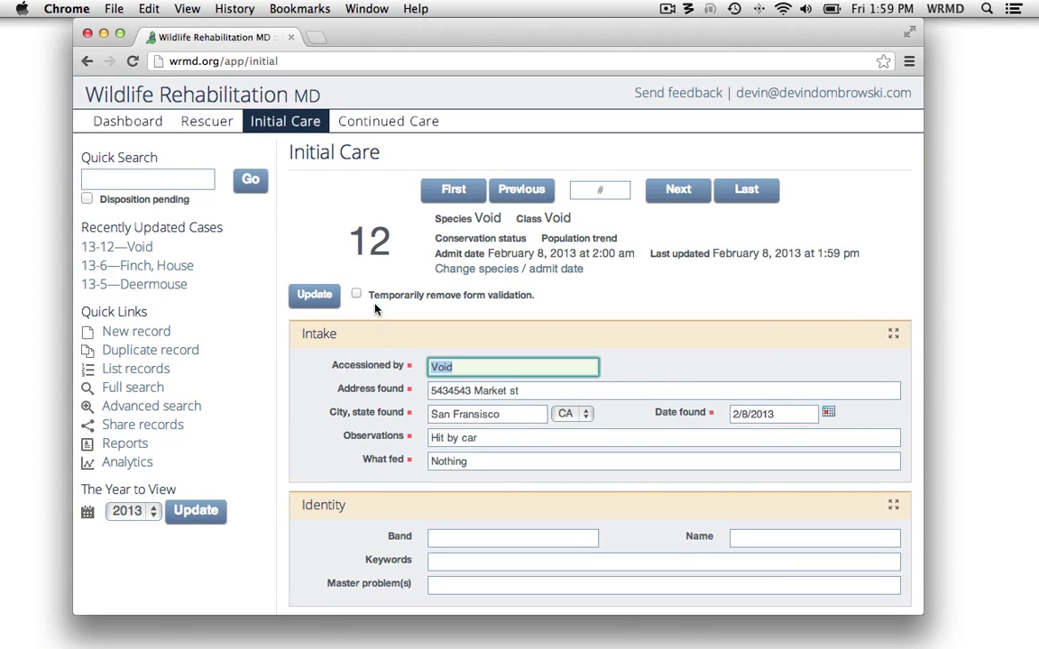
pyautogui.click(505, 301)
# - Empty the Accessioned by, Address found, City, Observations, What fed and Date found fields
pyautogui.doubleClick(458, 367)
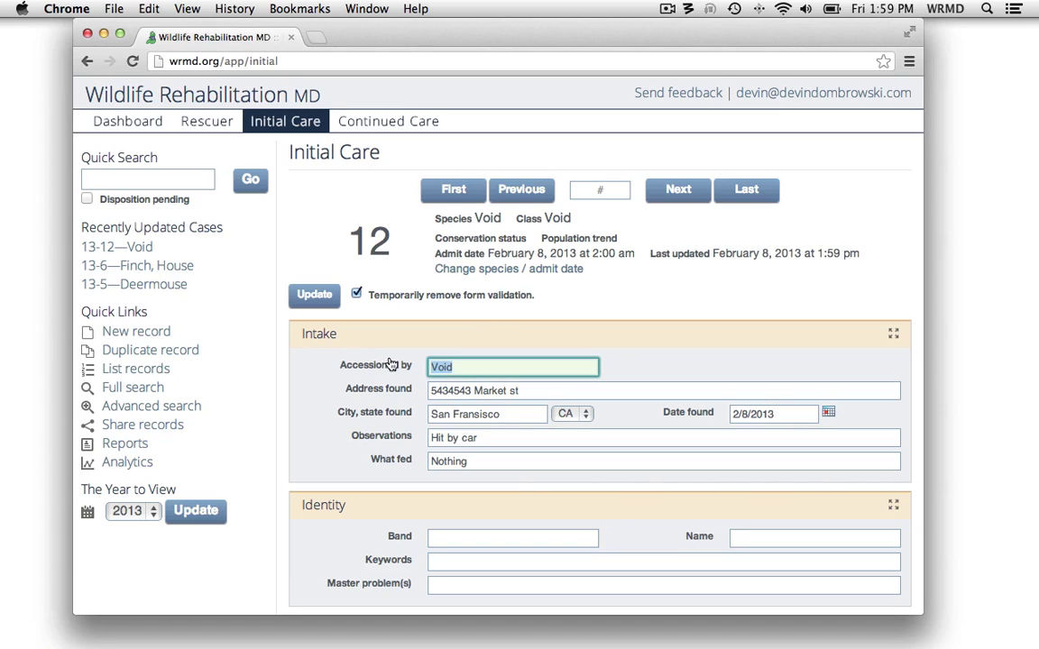
pyautogui.press('BackSpace')
pyautogui.tripleClick(494, 389)
pyautogui.press('BackSpace')
pyautogui.moveTo(499, 414); pyautogui.dragTo(453, 418)
pyautogui.press('BackSpace')
pyautogui.press('BackSpace')
pyautogui.press('BackSpace')
pyautogui.press('BackSpace')
pyautogui.press('BackSpace')
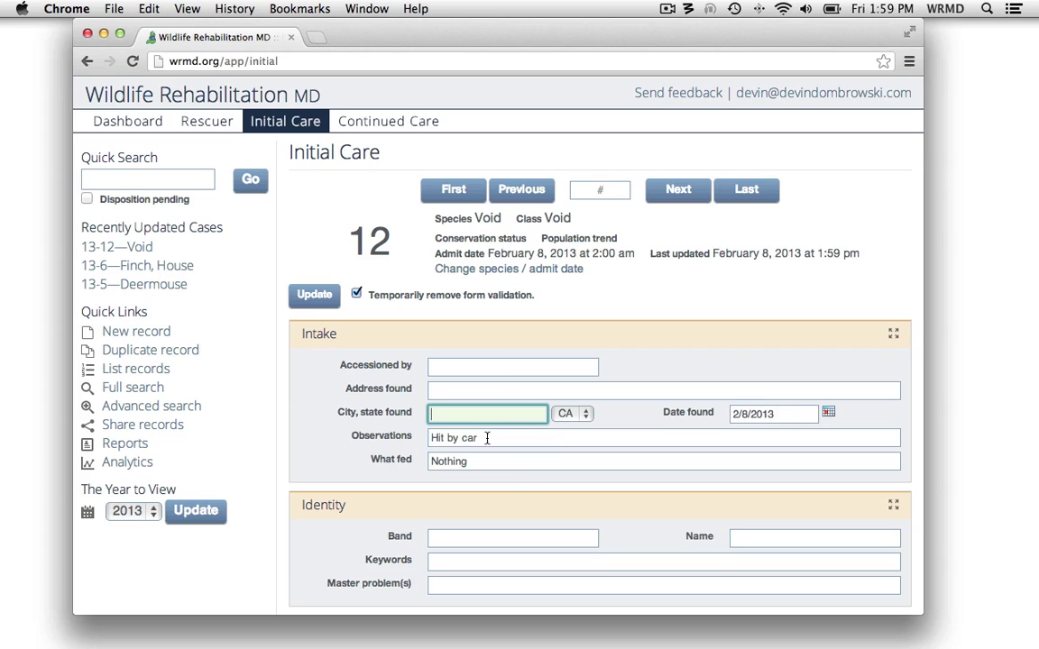
pyautogui.tripleClick(435, 437)
pyautogui.press('BackSpace')
pyautogui.tripleClick(433, 460)
pyautogui.press('BackSpace')
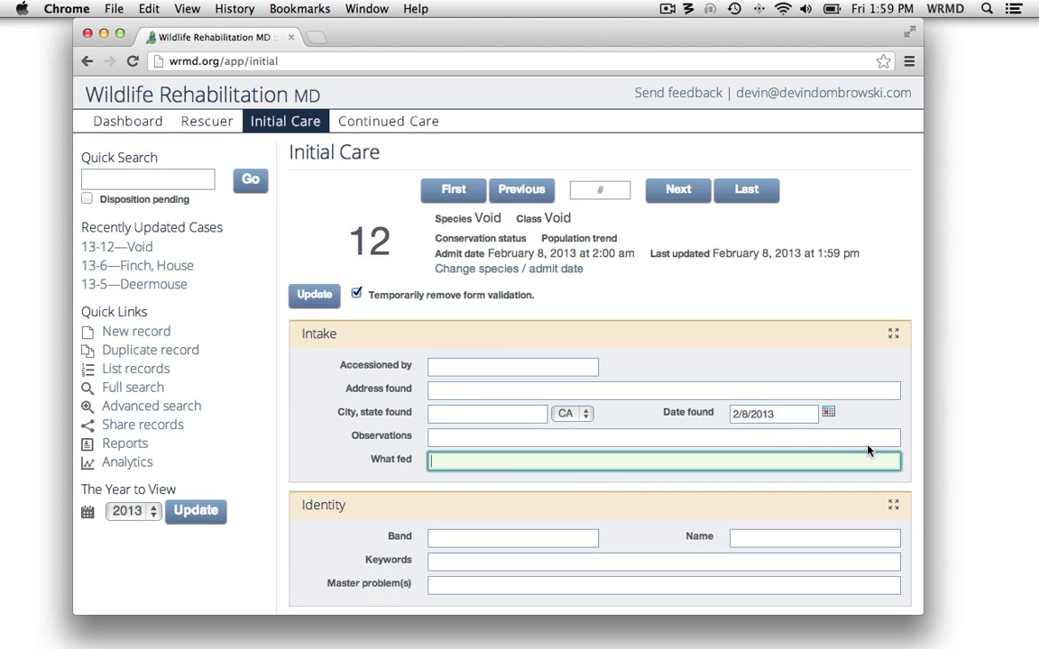
pyautogui.tripleClick(793, 414)
pyautogui.press('BackSpace')
# - Delete the 2.00 admit weight and save the emptied case 12 record with Update
pyautogui.scroll(-5, 629, 413)
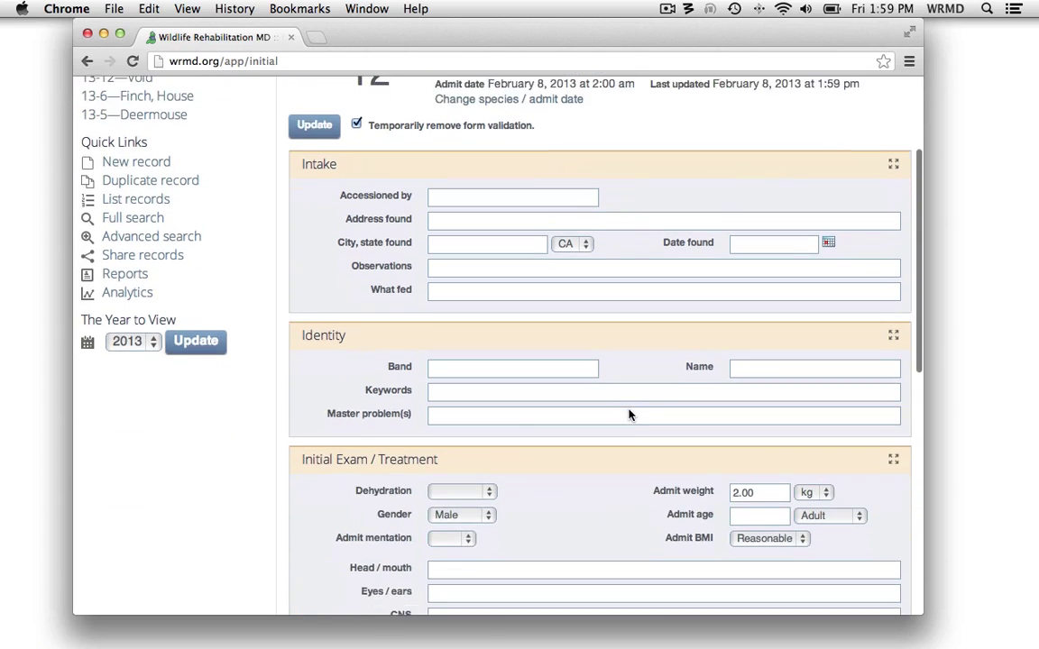
pyautogui.click(676, 411)
pyautogui.press('BackSpace')
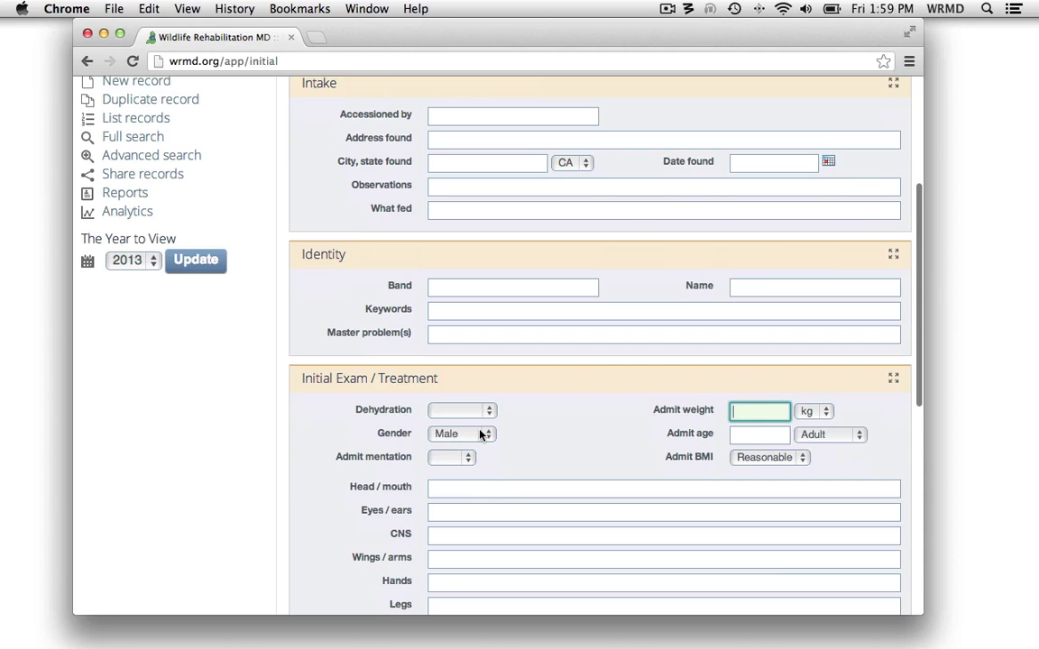
pyautogui.scroll(-9, 479, 431)
pyautogui.scroll(20, 548, 447)
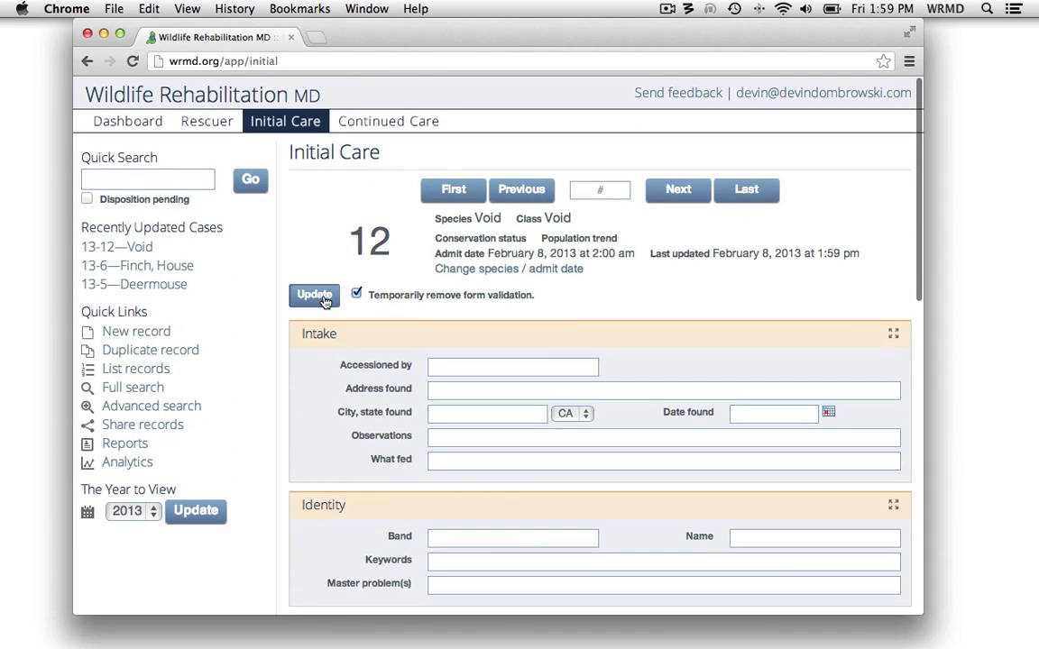
pyautogui.click(309, 296)
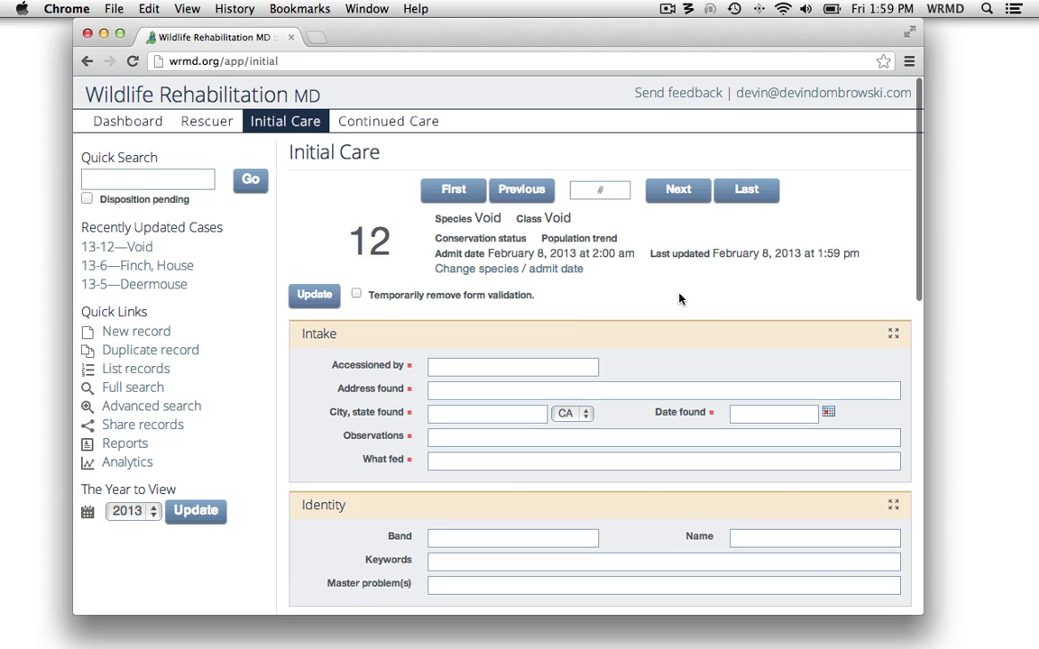
pyautogui.scroll(-1, 639, 296)
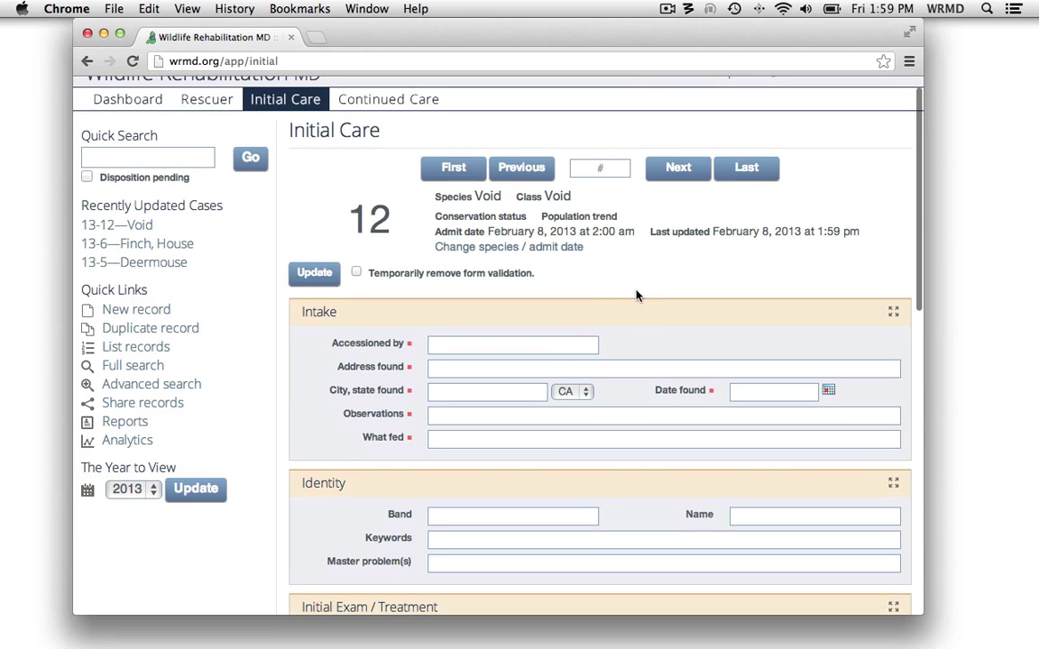
pyautogui.scroll(-4, 612, 284)
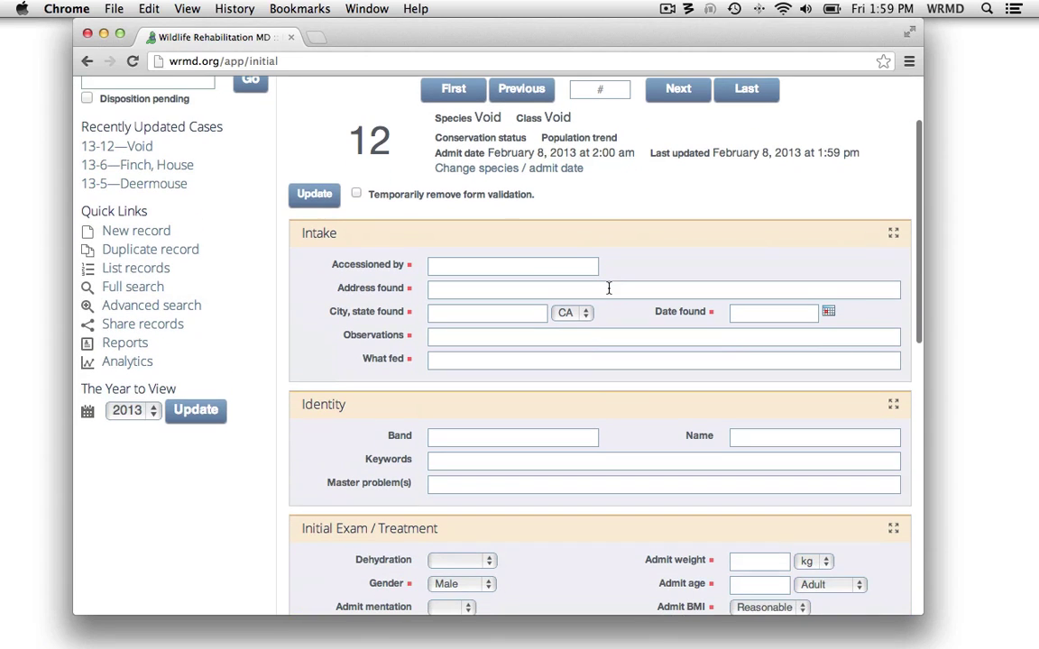
pyautogui.scroll(5, 654, 284)
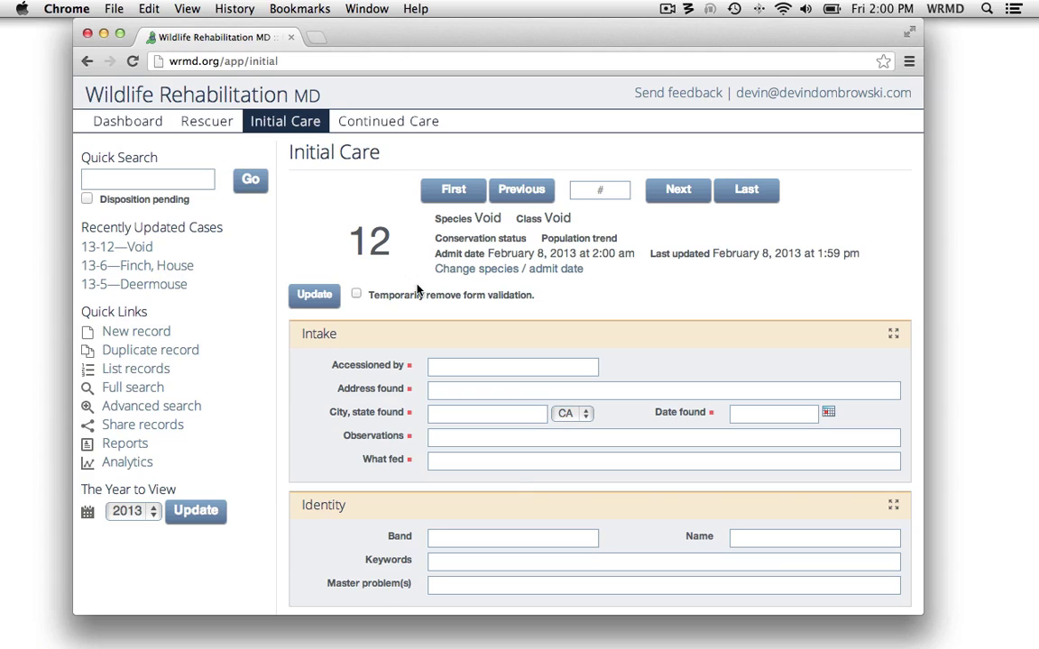
# - Open case 13-6 from the records list and view its rescuer's House Finch cases 13-6 to 13-11
pyautogui.click(115, 375)
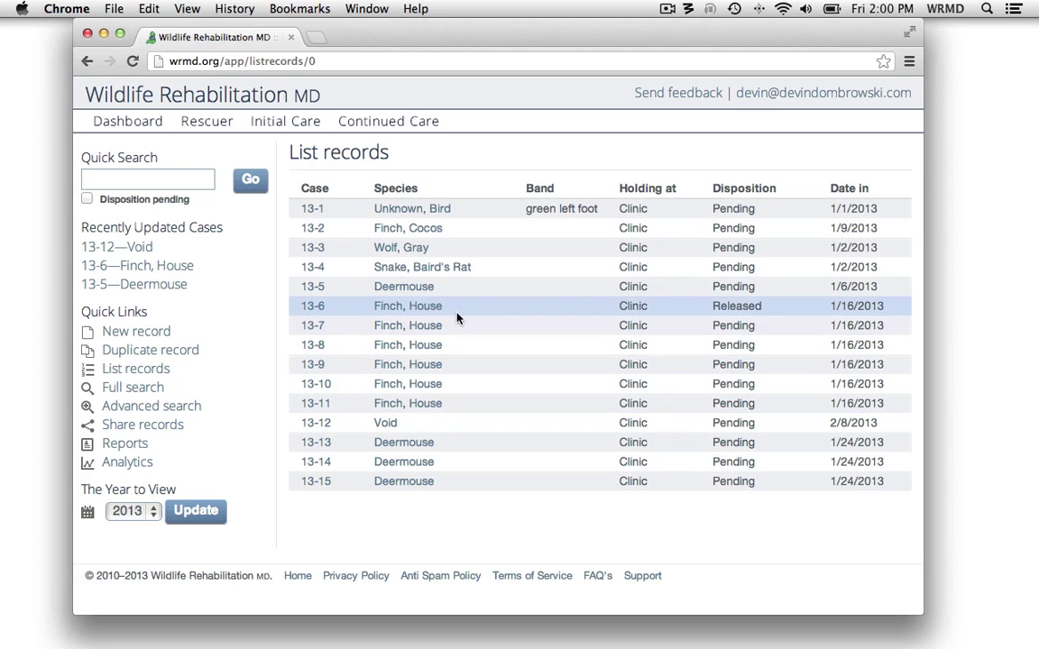
pyautogui.click(400, 308)
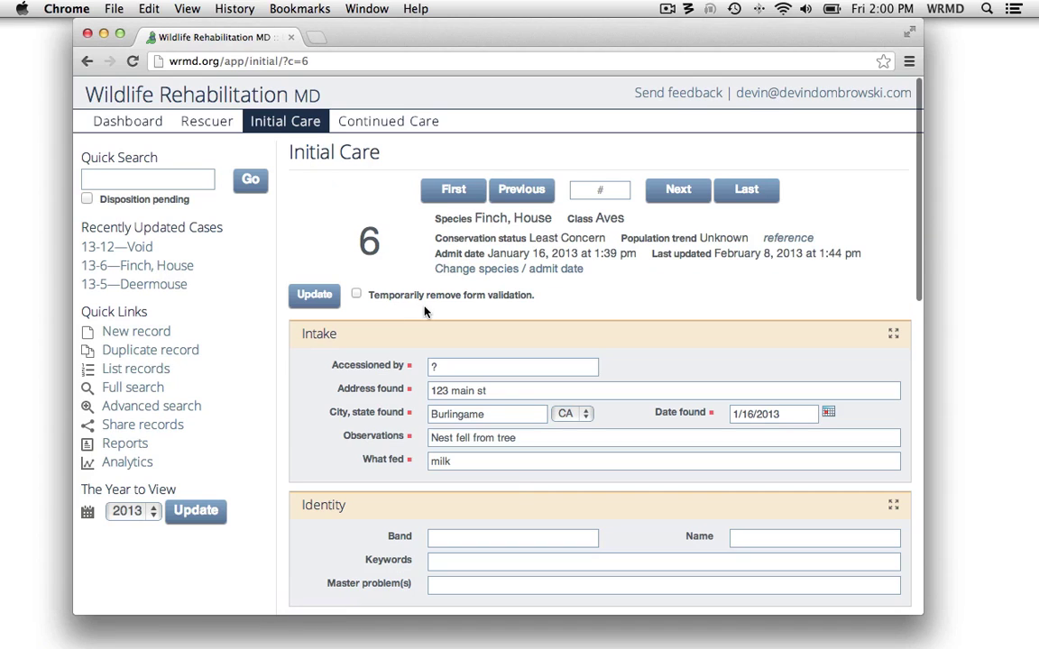
pyautogui.click(210, 119)
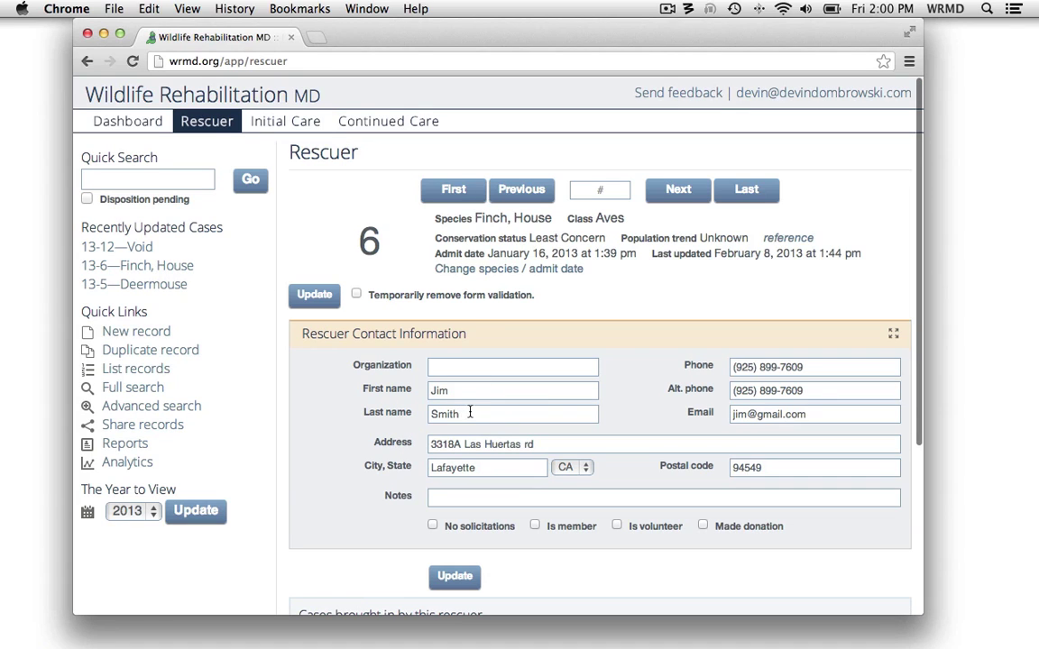
pyautogui.moveTo(920, 239); pyautogui.dragTo(920, 418)
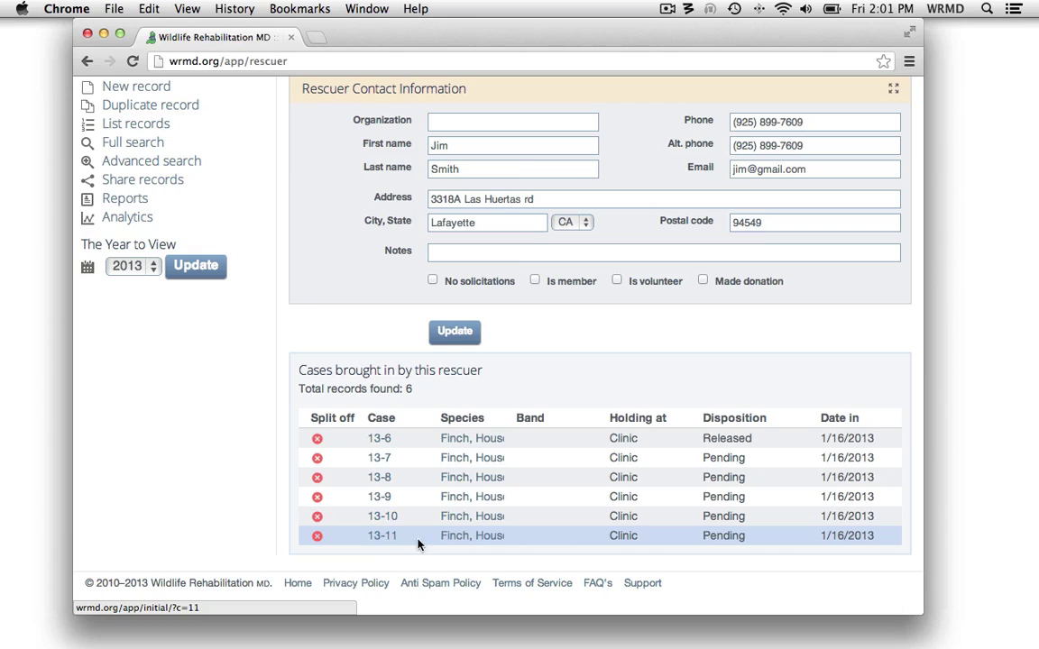
# - Open case 13-11, change its species from Finch, House to Raccoon, Northern, and view its rescuer
pyautogui.click(471, 539)
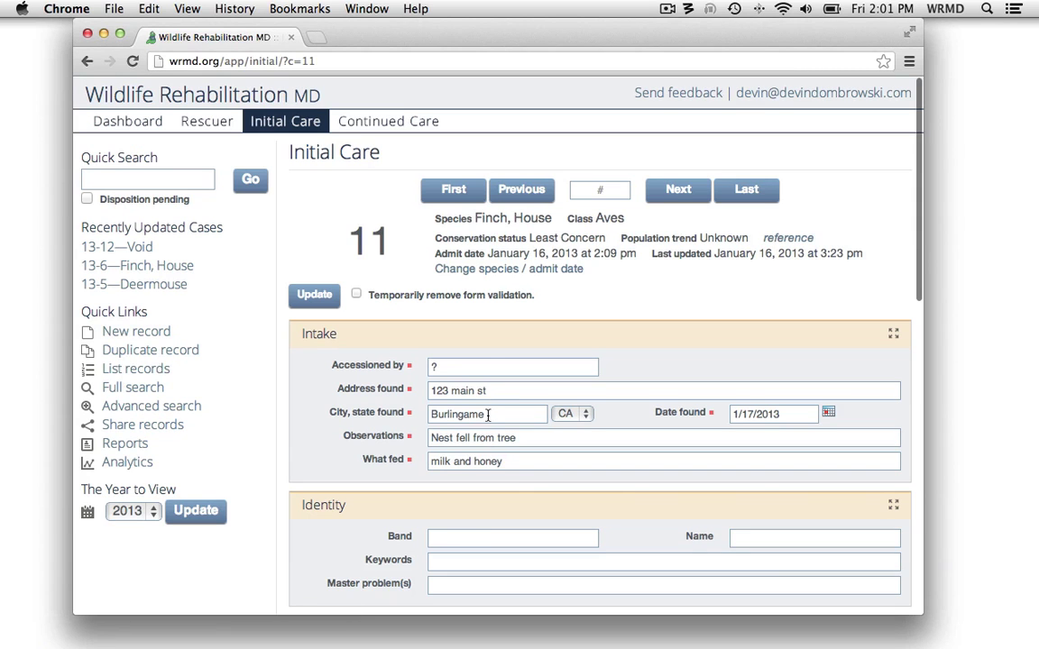
pyautogui.doubleClick(434, 368)
pyautogui.press('Tab')
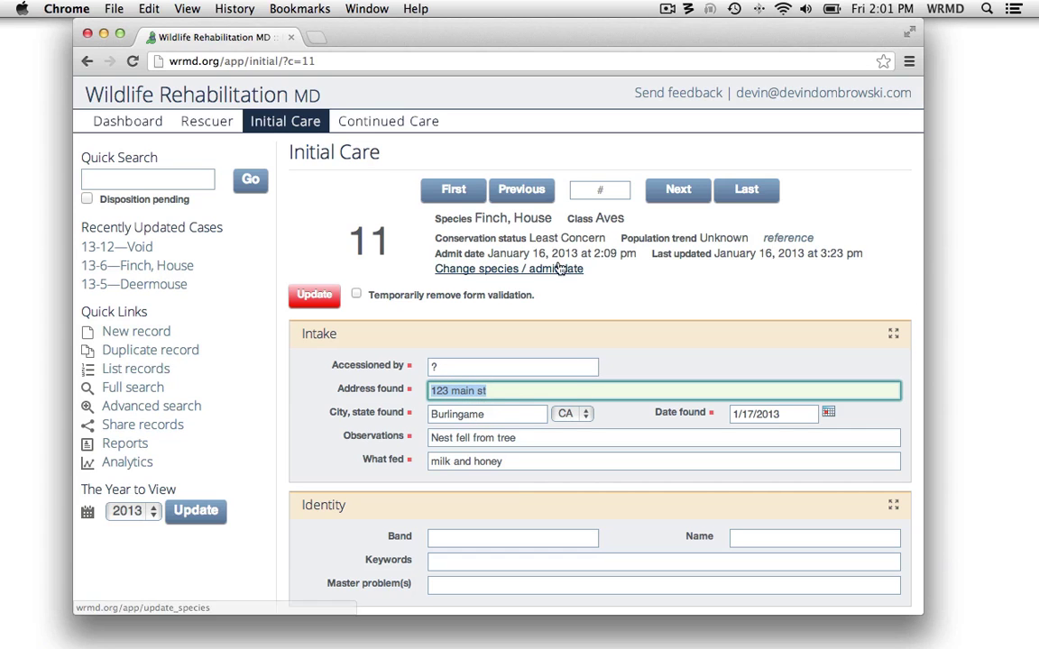
pyautogui.click(514, 272)
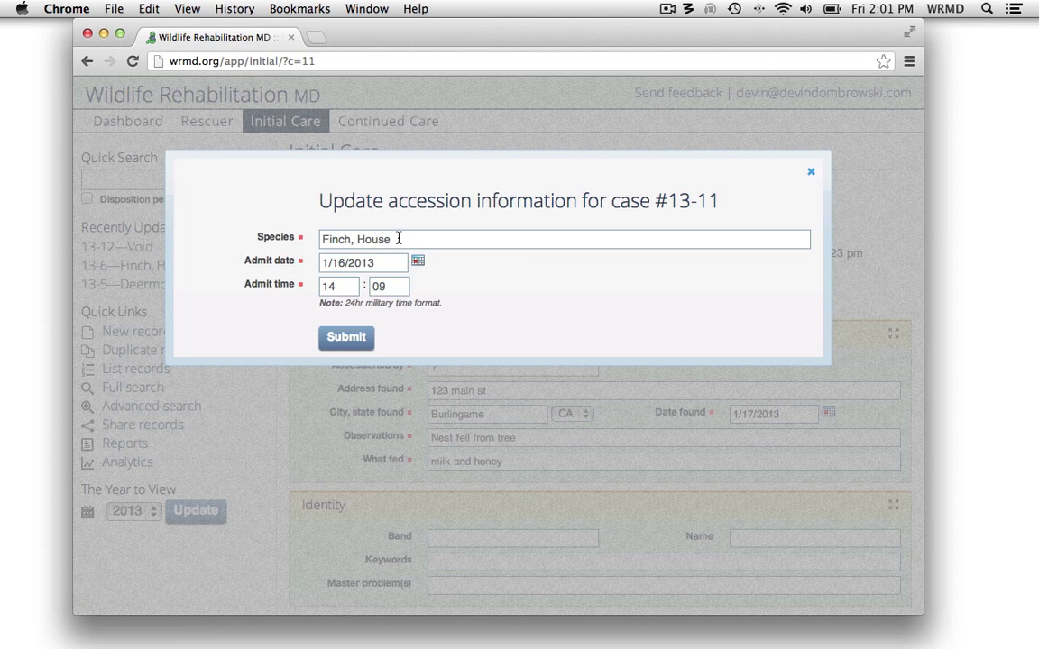
pyautogui.moveTo(398, 238); pyautogui.dragTo(324, 239)
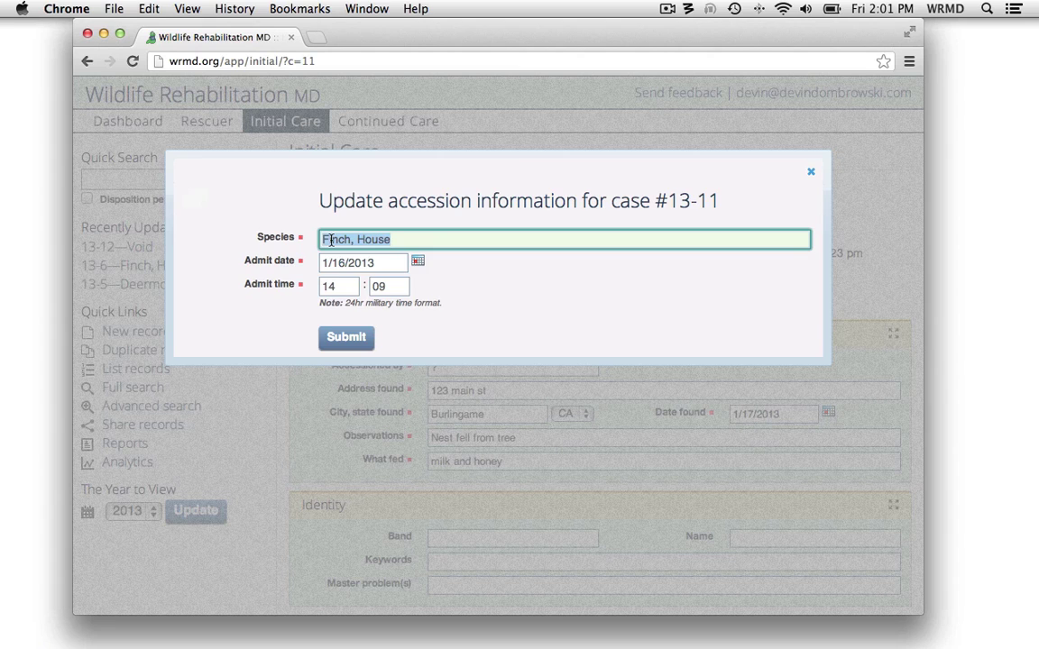
pyautogui.write('Raccoo')
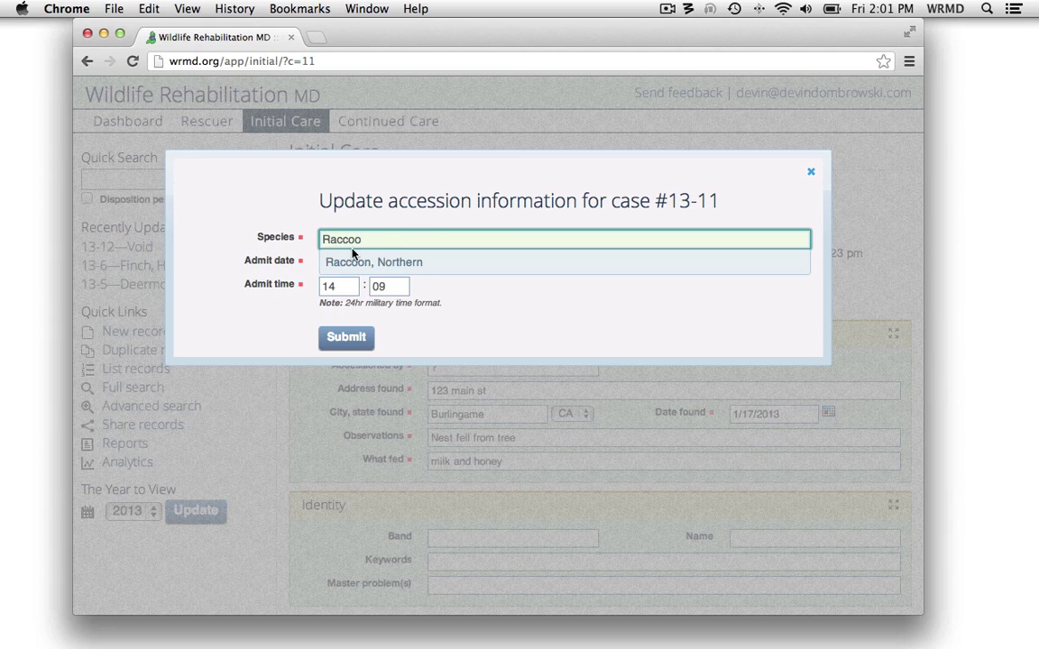
pyautogui.click(428, 261)
pyautogui.click(350, 337)
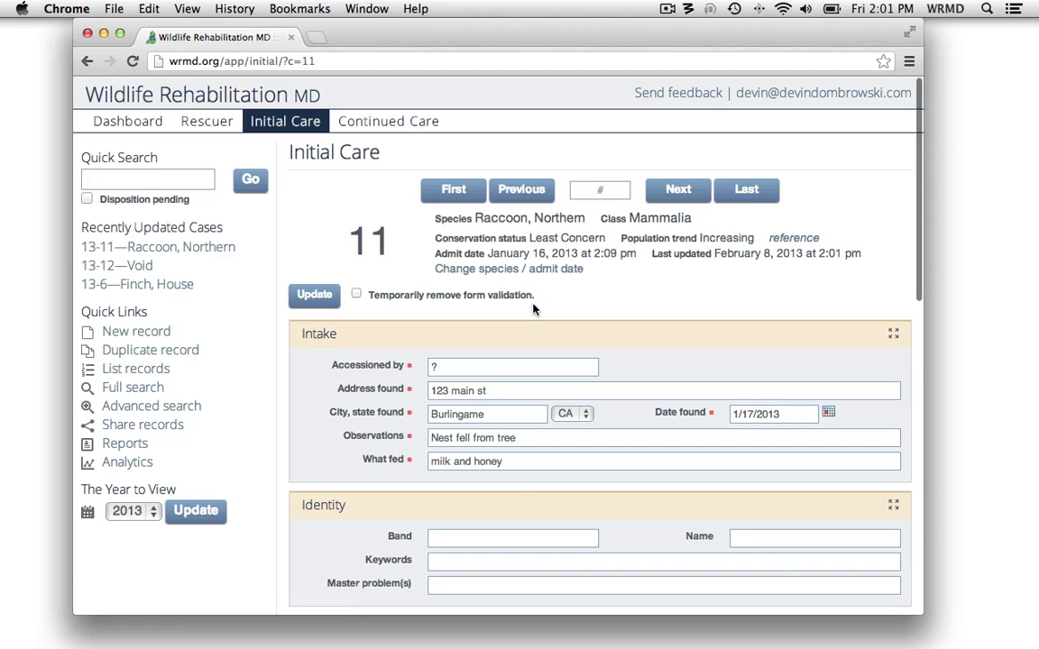
pyautogui.click(214, 131)
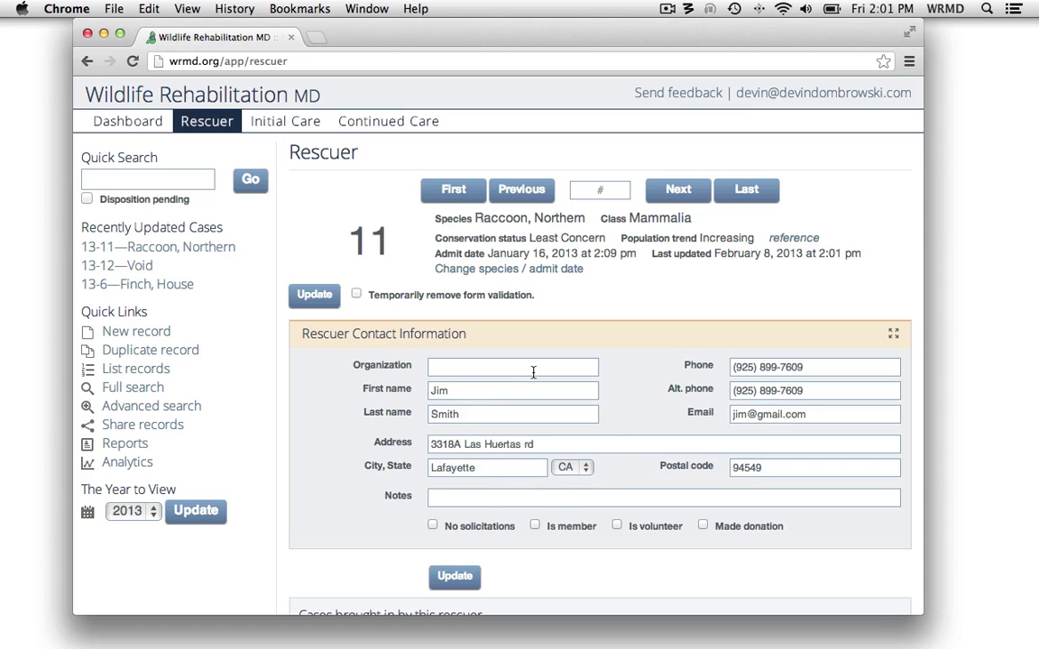
# - Review case 11's rescuer record and scroll down to the rescuer name fields
pyautogui.click(450, 389)
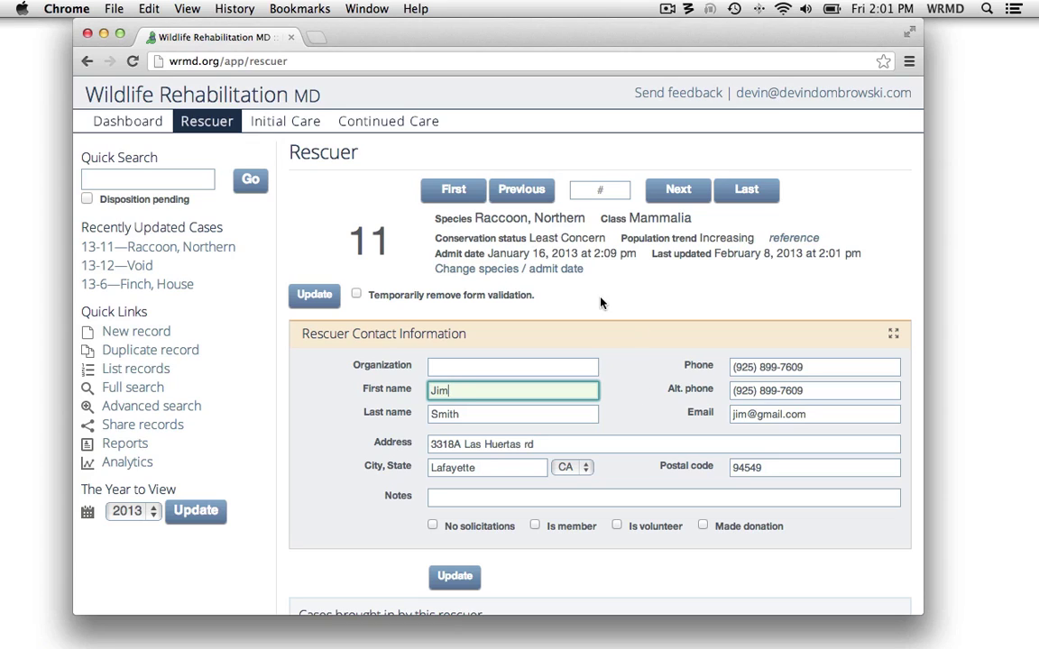
pyautogui.doubleClick(355, 236)
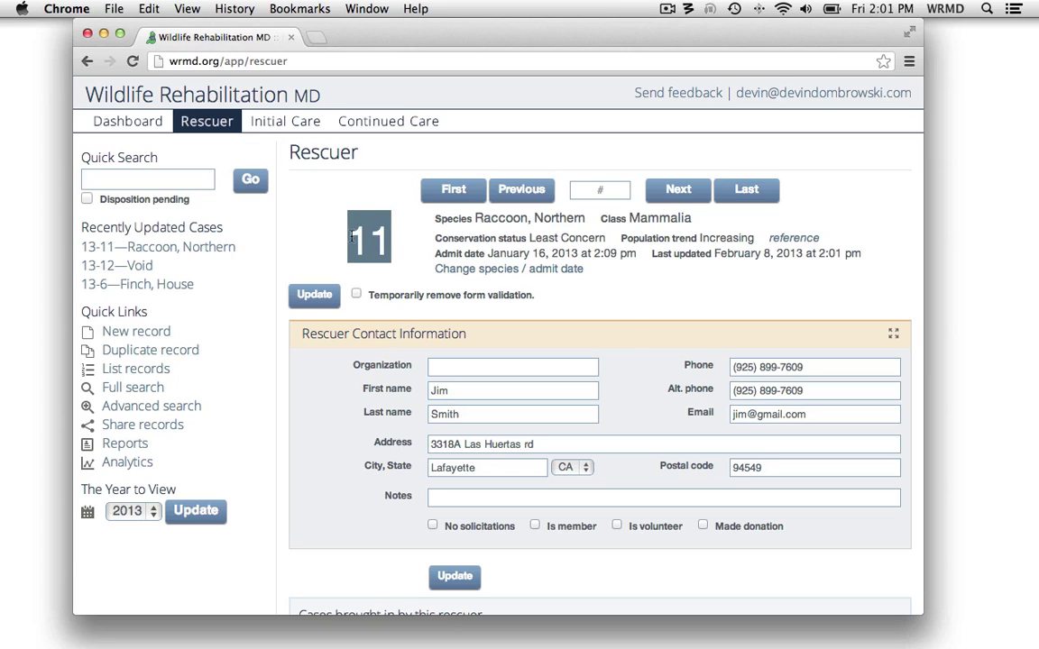
pyautogui.click(428, 217)
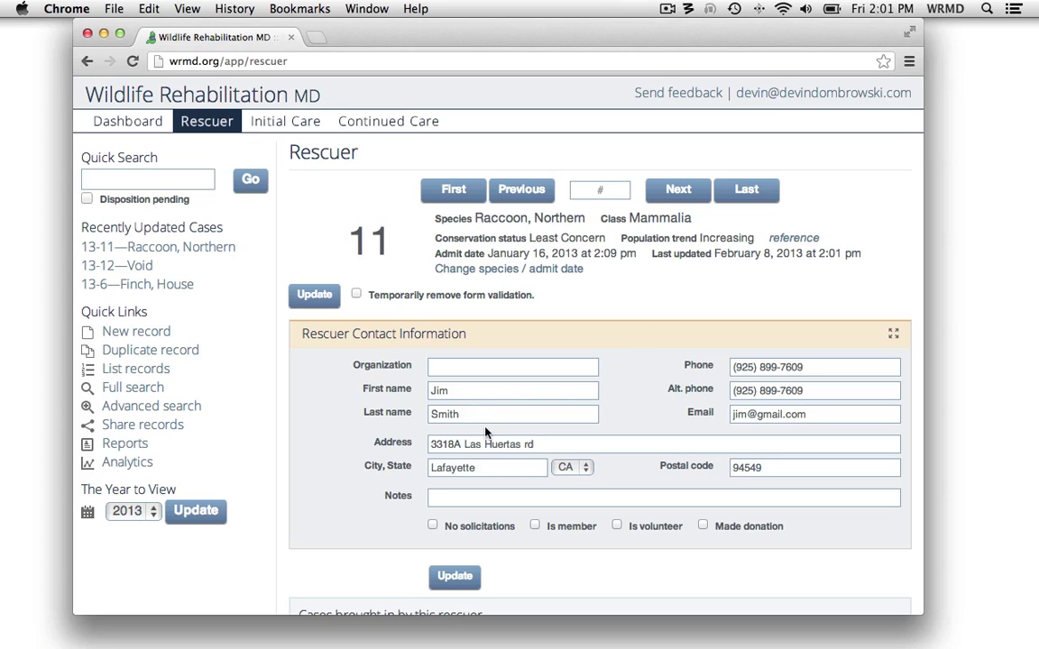
pyautogui.scroll(-3, 630, 384)
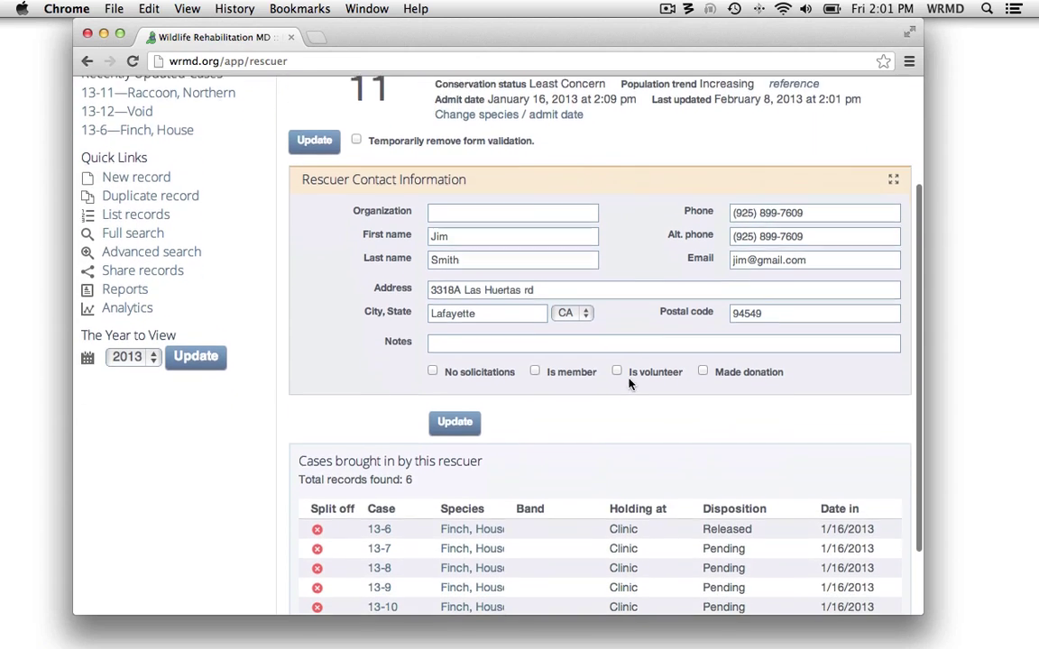
pyautogui.scroll(-2, 630, 383)
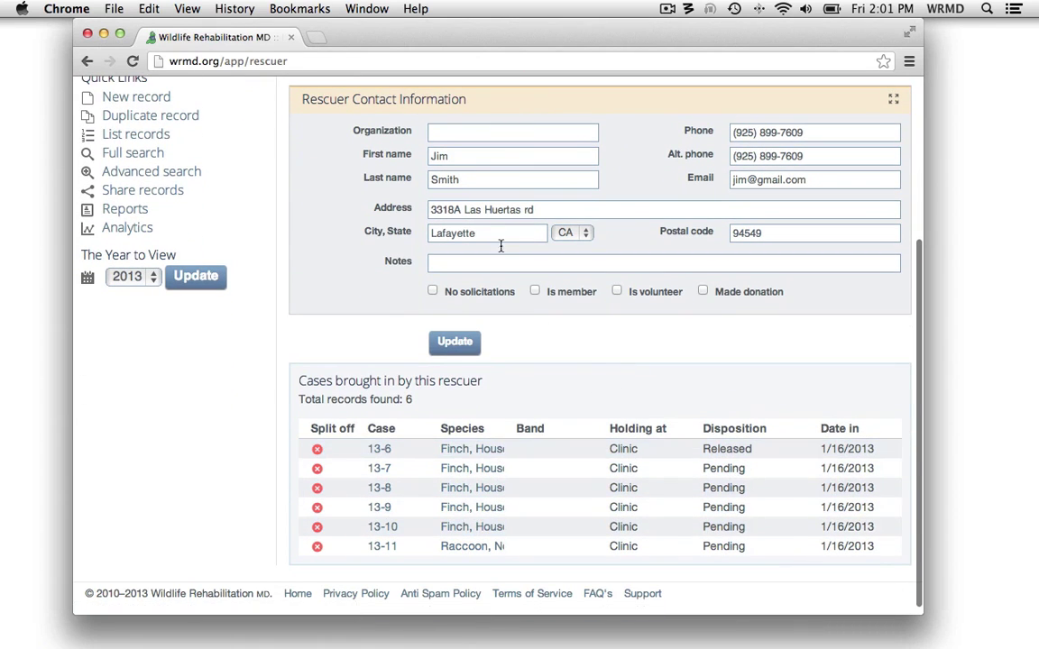
# - Replace the rescuer's last name with the new surname, save, and move to the previous case
pyautogui.click(464, 157)
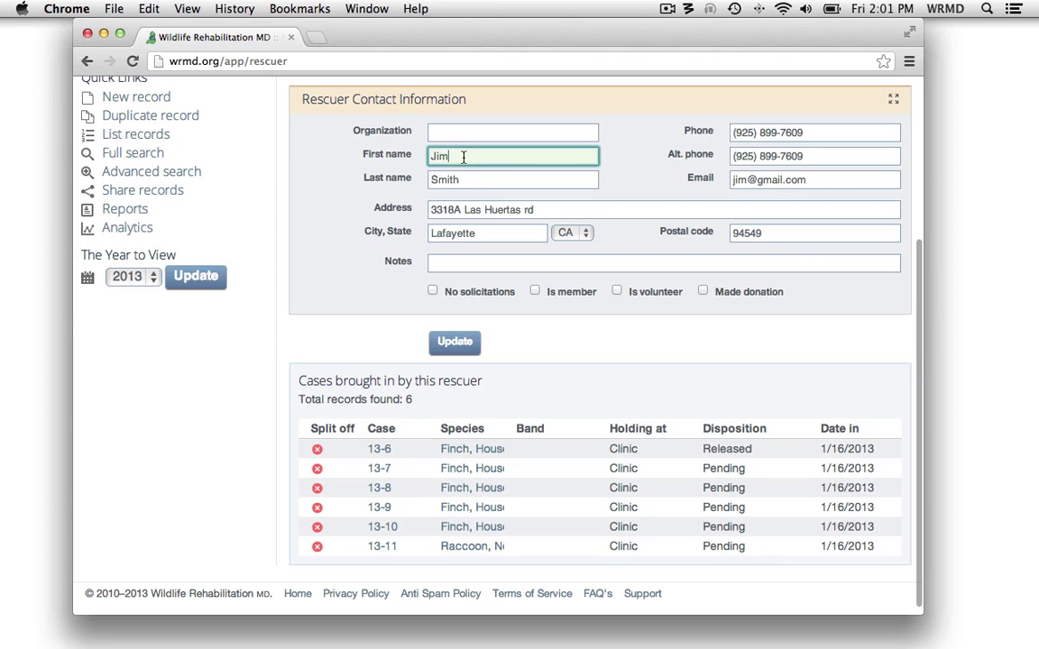
pyautogui.doubleClick(468, 181)
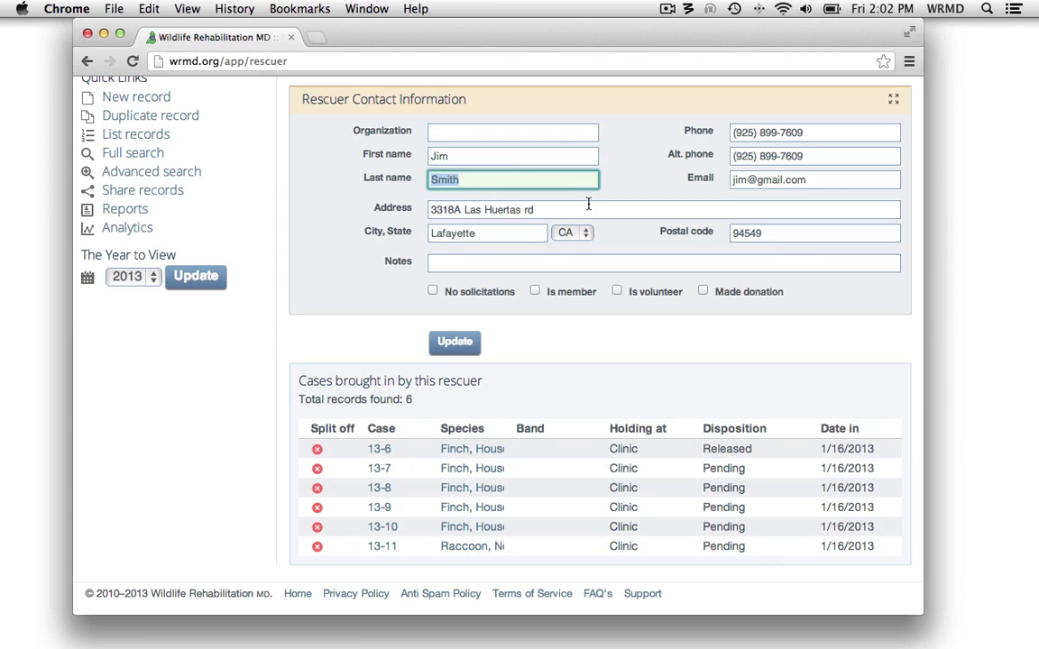
pyautogui.write('Brown')
pyautogui.click(460, 343)
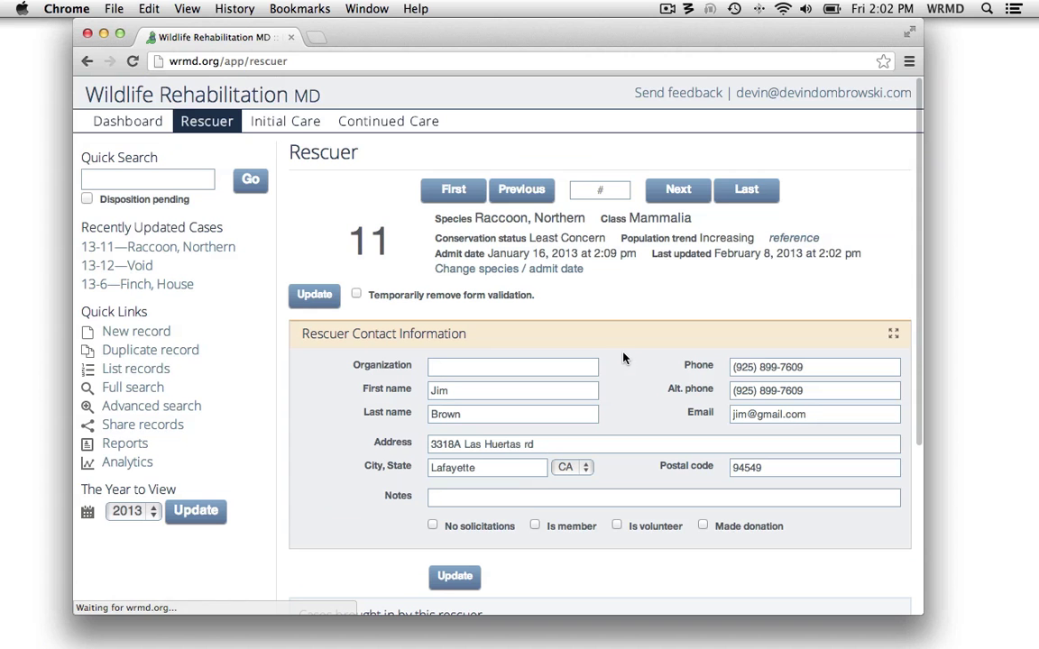
pyautogui.click(528, 192)
# - On case 9, put back the rescuer's original last name and save the record
pyautogui.click(527, 193)
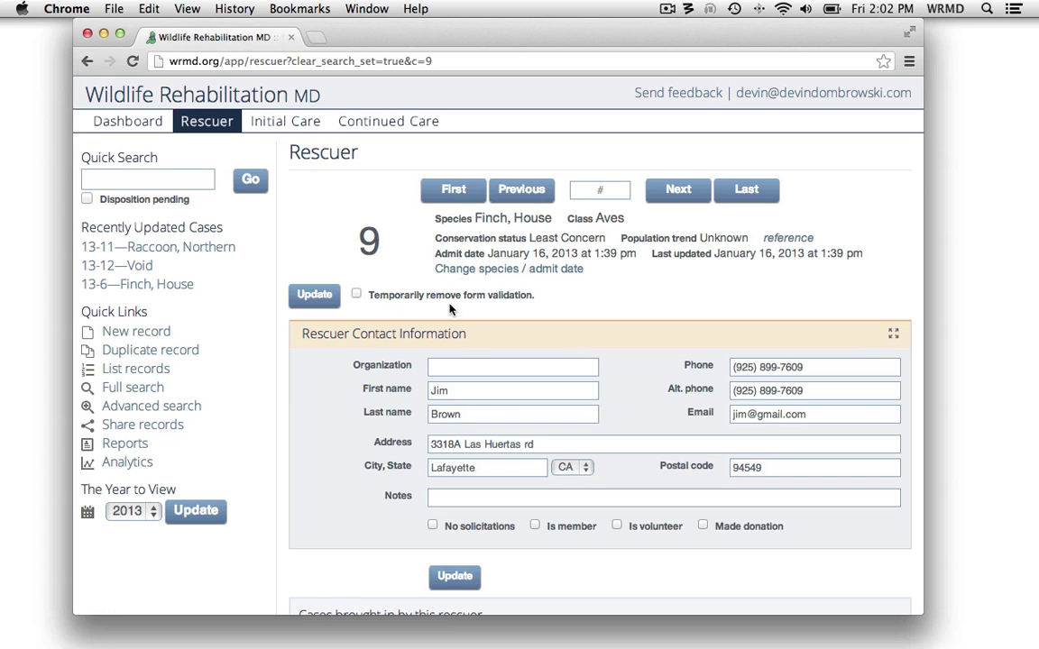
pyautogui.scroll(-3, 384, 322)
pyautogui.scroll(-3, 384, 322)
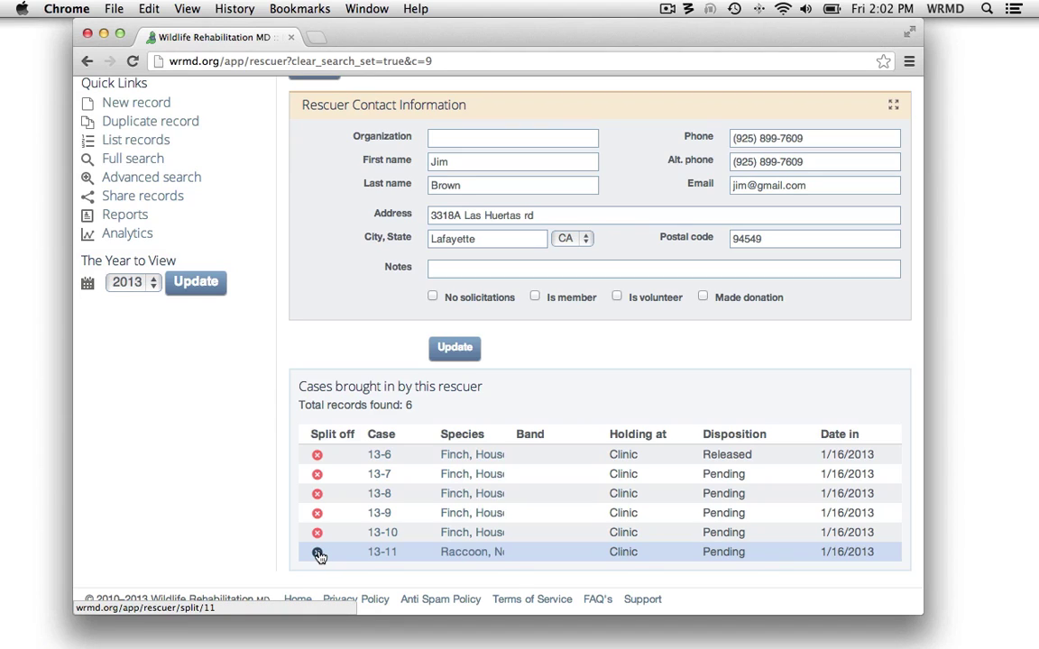
pyautogui.doubleClick(445, 185)
pyautogui.write('S')
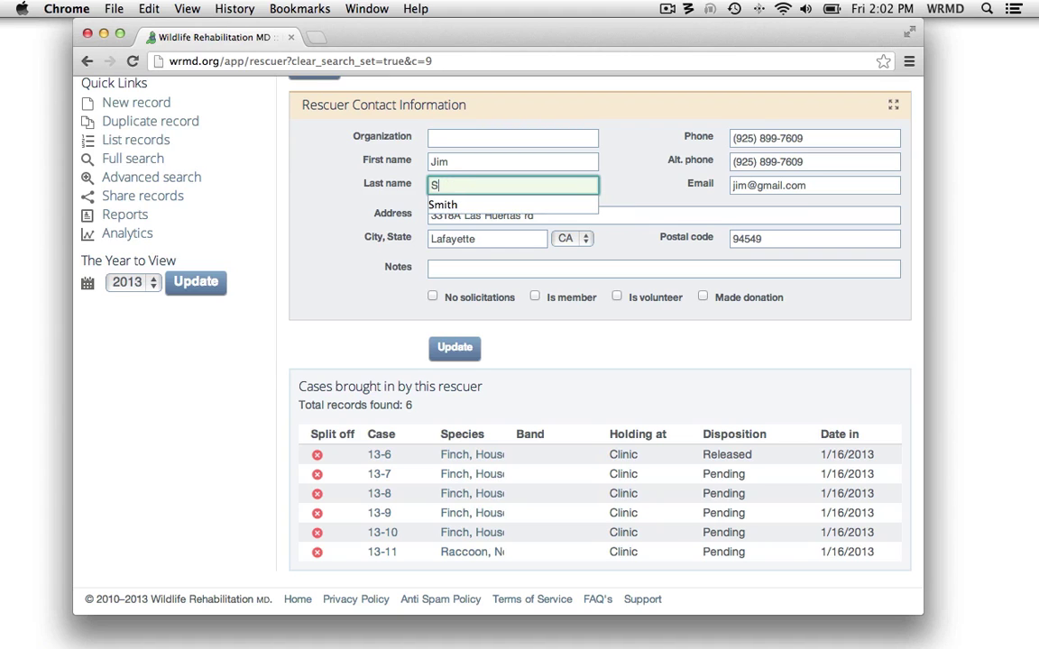
pyautogui.write('mith')
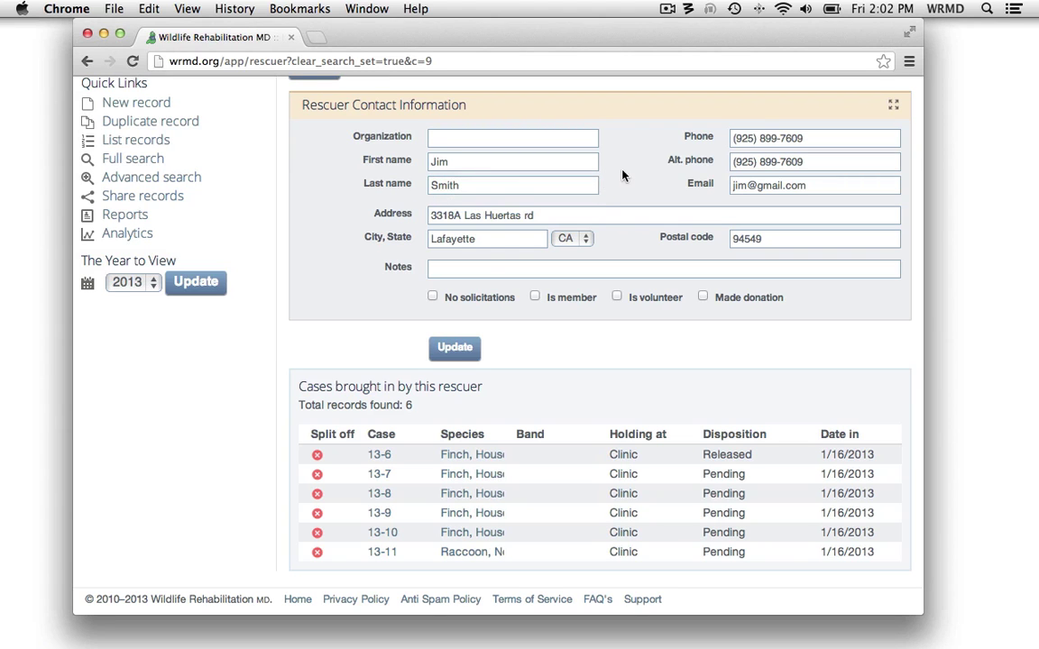
pyautogui.click(455, 348)
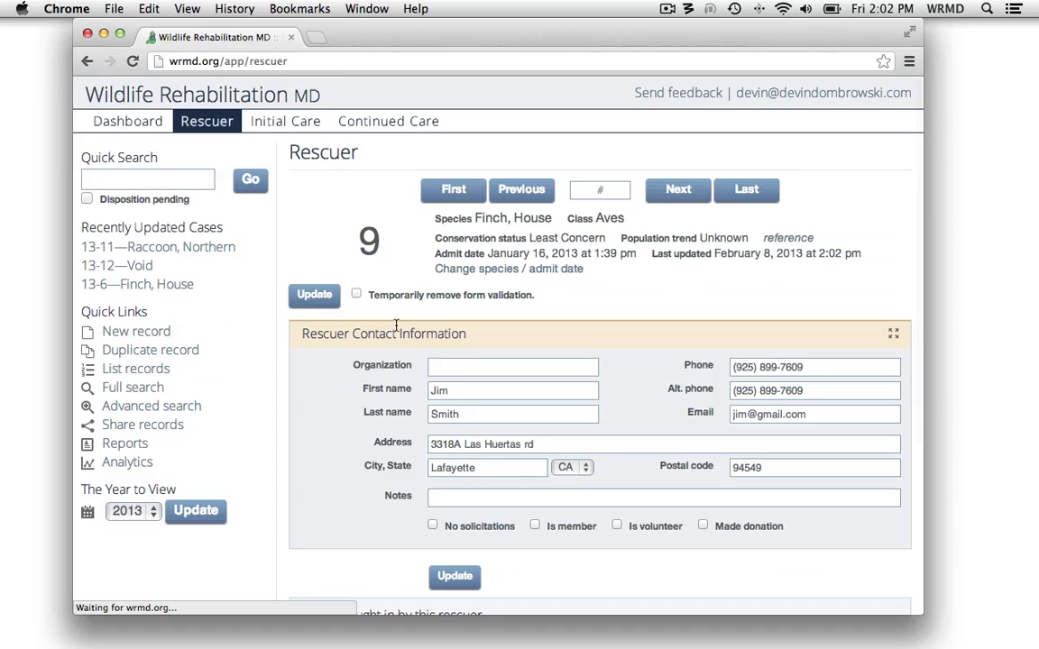
pyautogui.scroll(-5, 332, 332)
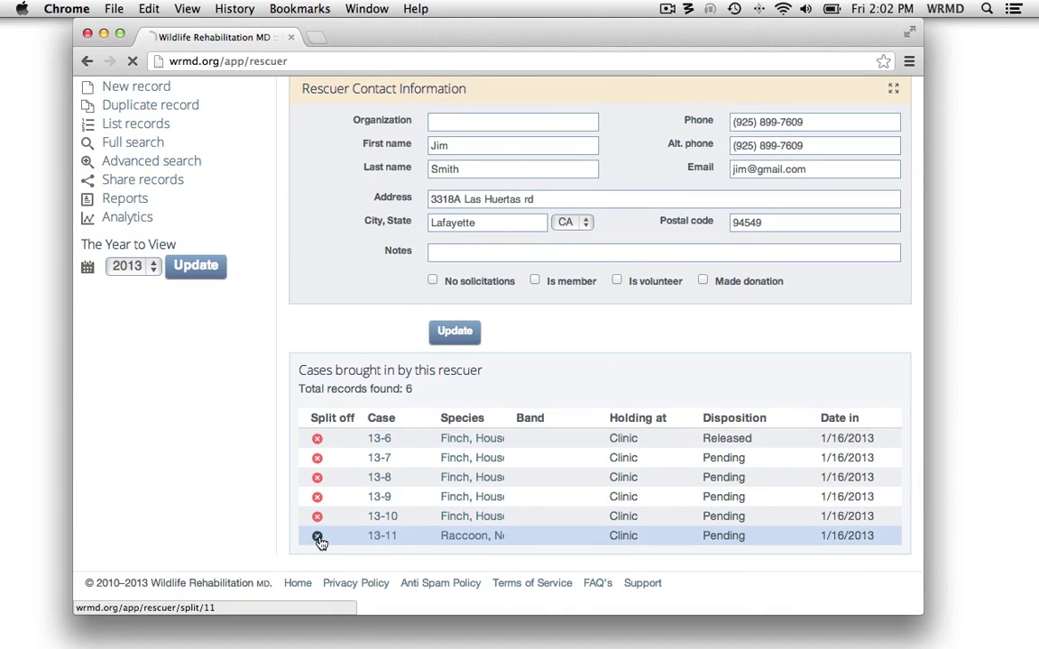
# - Split case 13-11 off the shared rescuer and open case 11's rescuer record
pyautogui.click(317, 537)
pyautogui.scroll(-1, 340, 433)
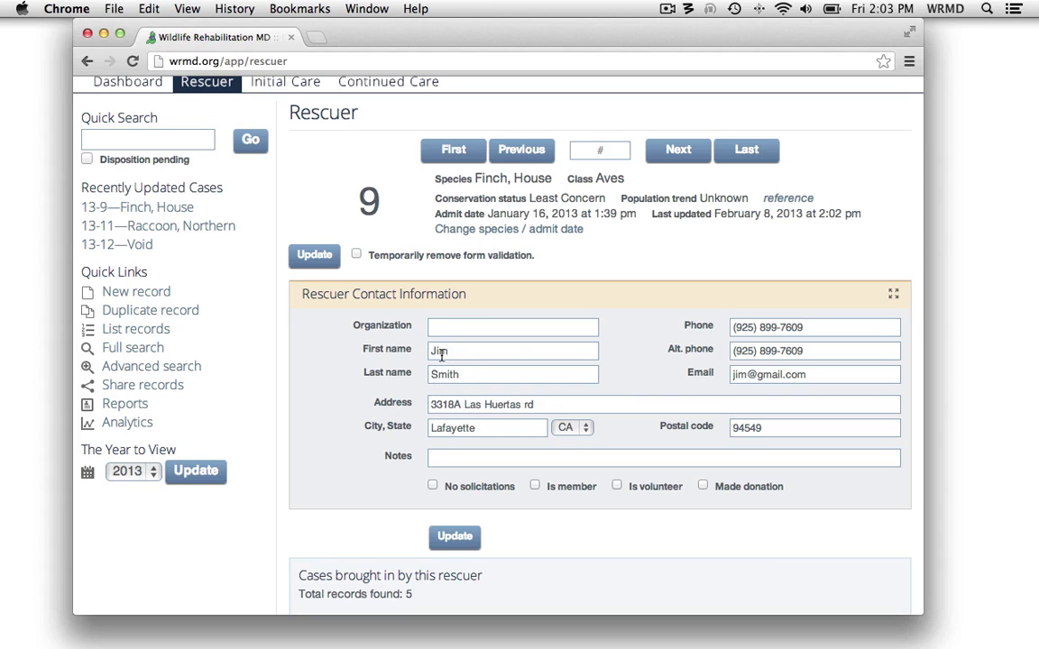
pyautogui.click(679, 149)
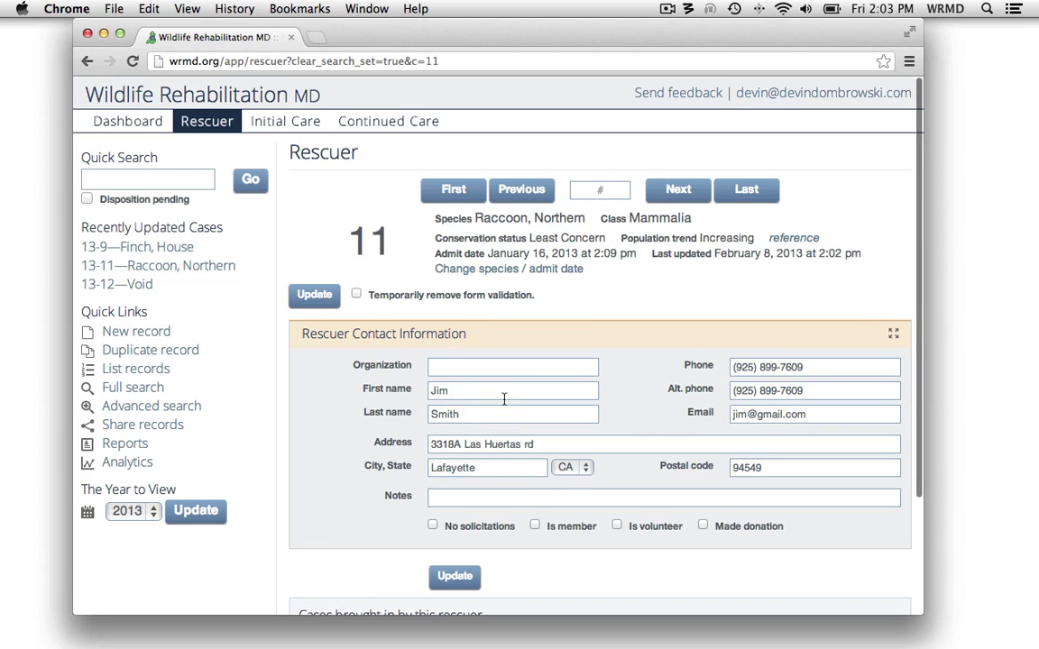
pyautogui.scroll(-3, 285, 406)
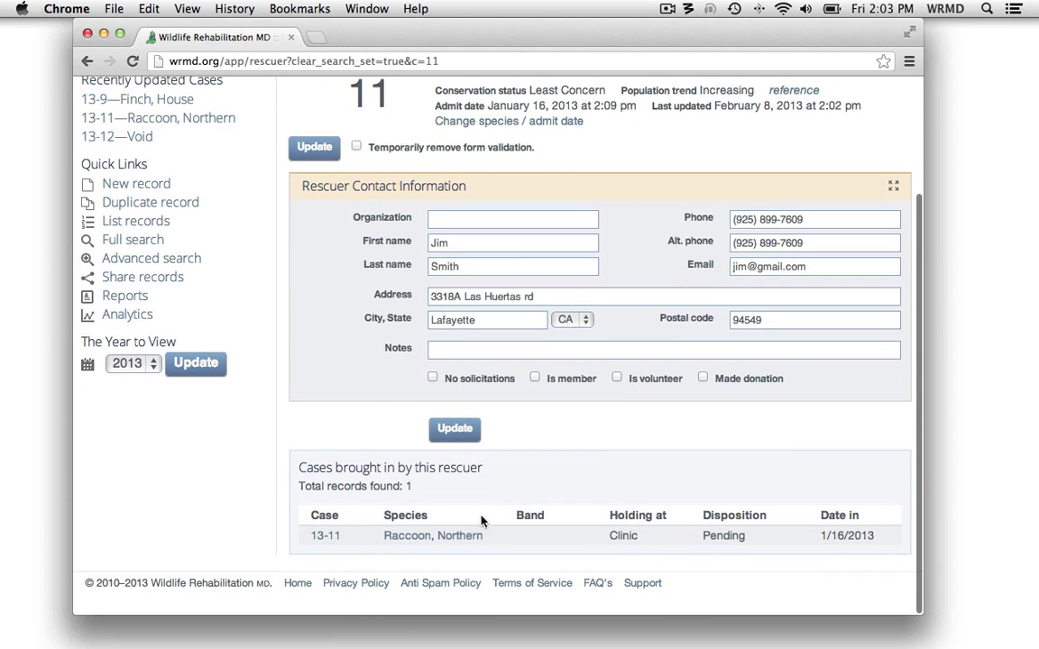
# - Replace case 11's rescuer last name with the new rescuer's surname and save
pyautogui.doubleClick(439, 243)
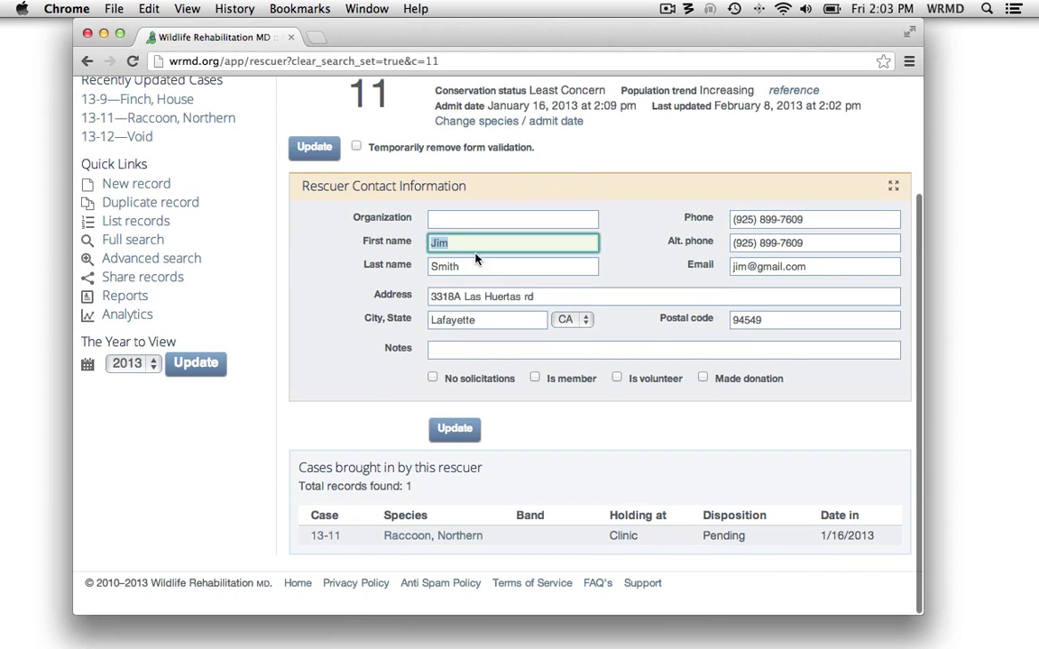
pyautogui.doubleClick(470, 265)
pyautogui.write('Brown')
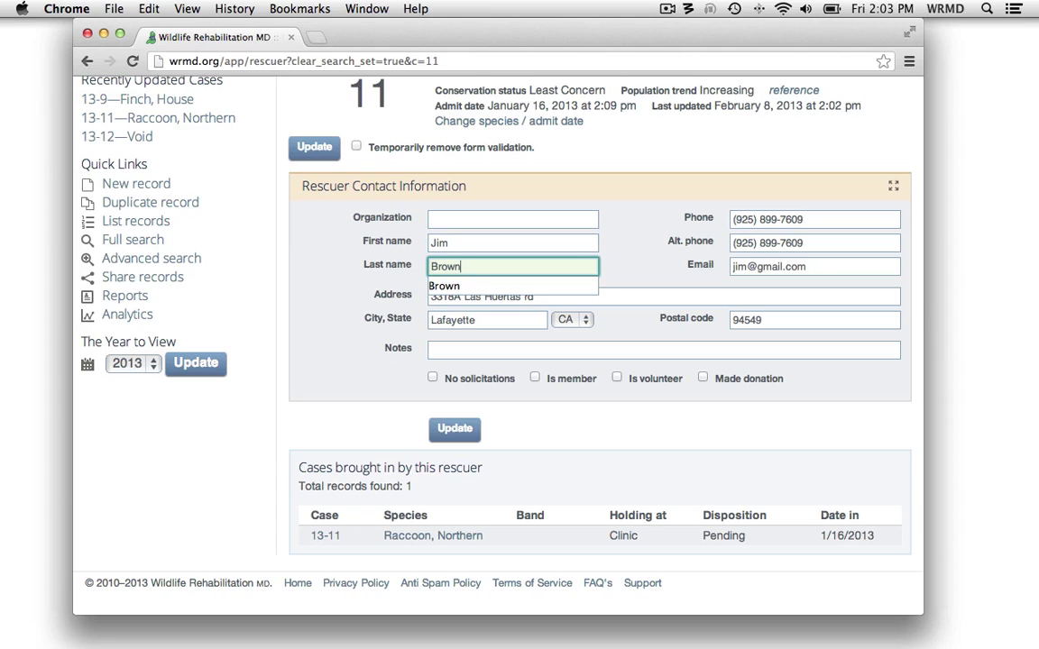
pyautogui.press('Tab')
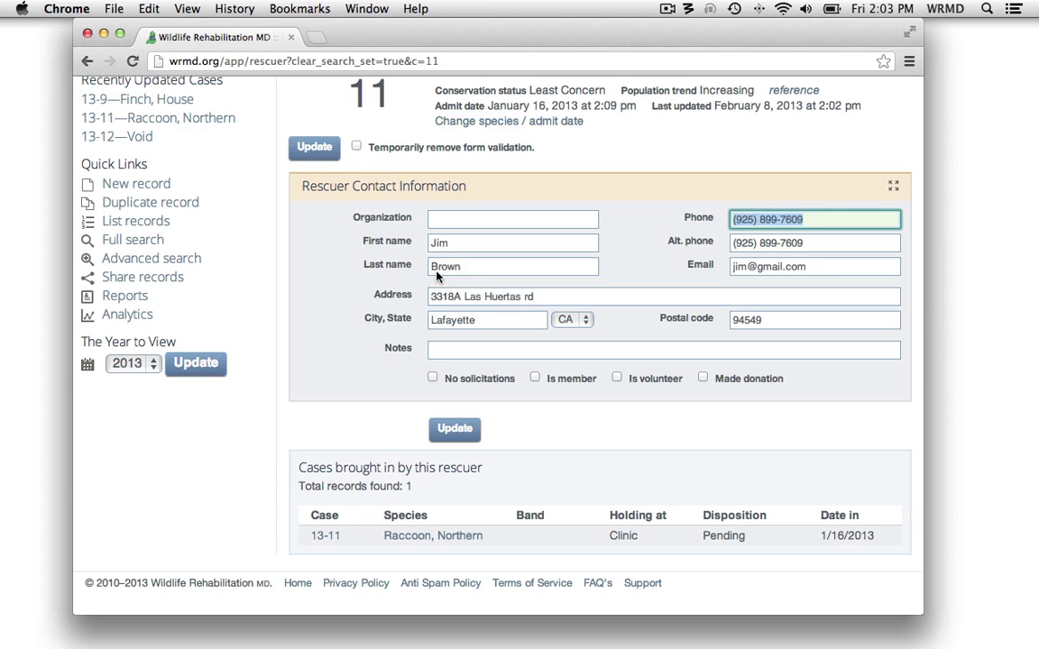
pyautogui.click(330, 144)
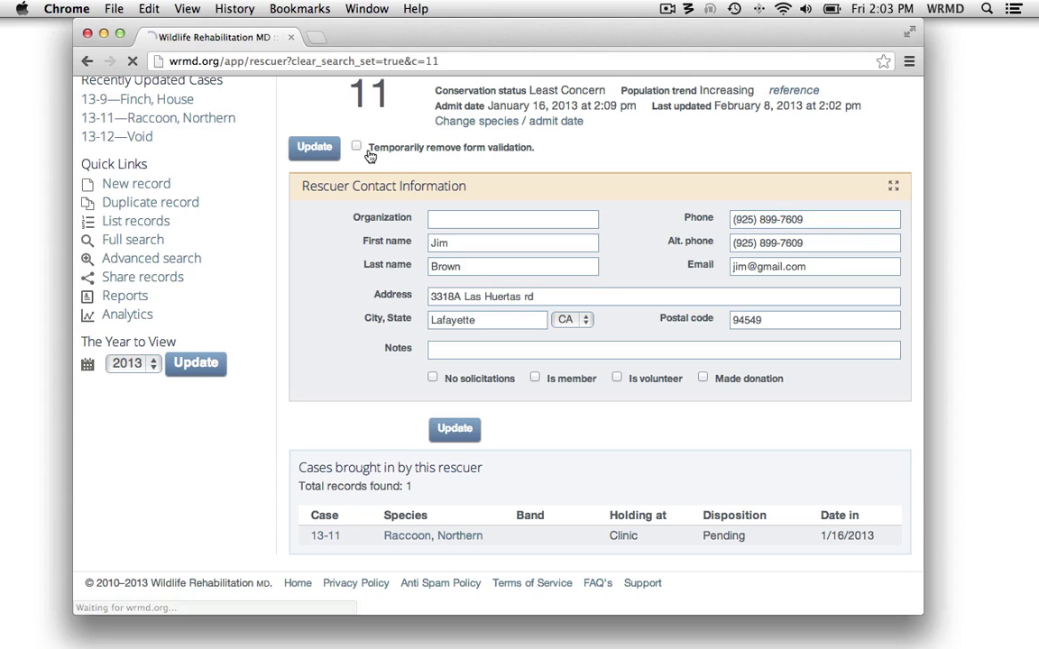
# - Load case 10's House Finch rescuer record, check its cases table, and open the account menu
pyautogui.click(520, 191)
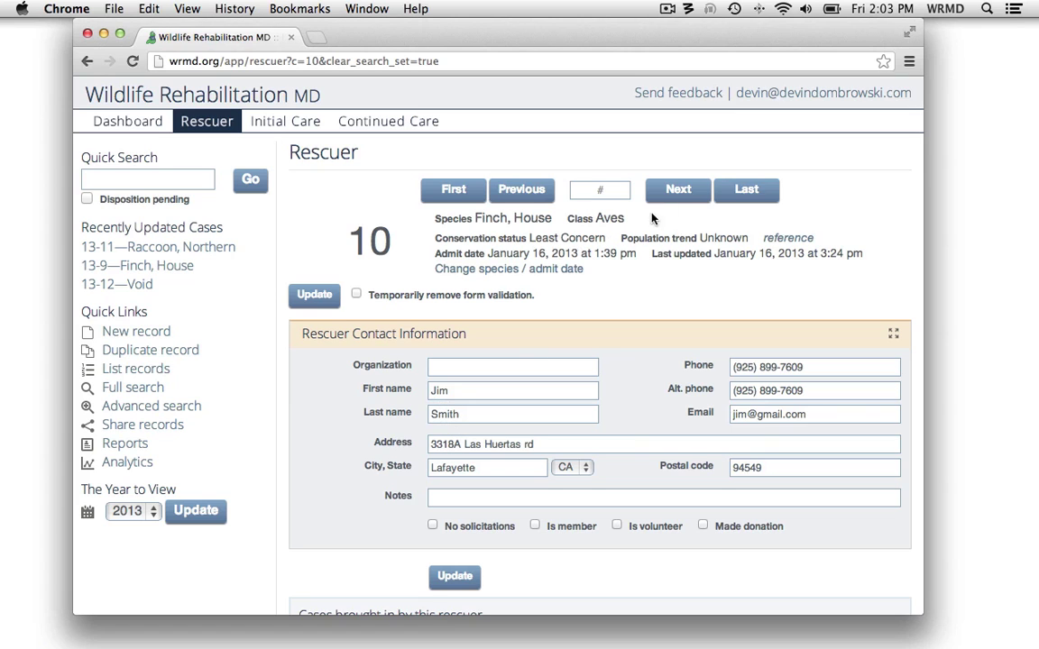
pyautogui.scroll(-5, 315, 422)
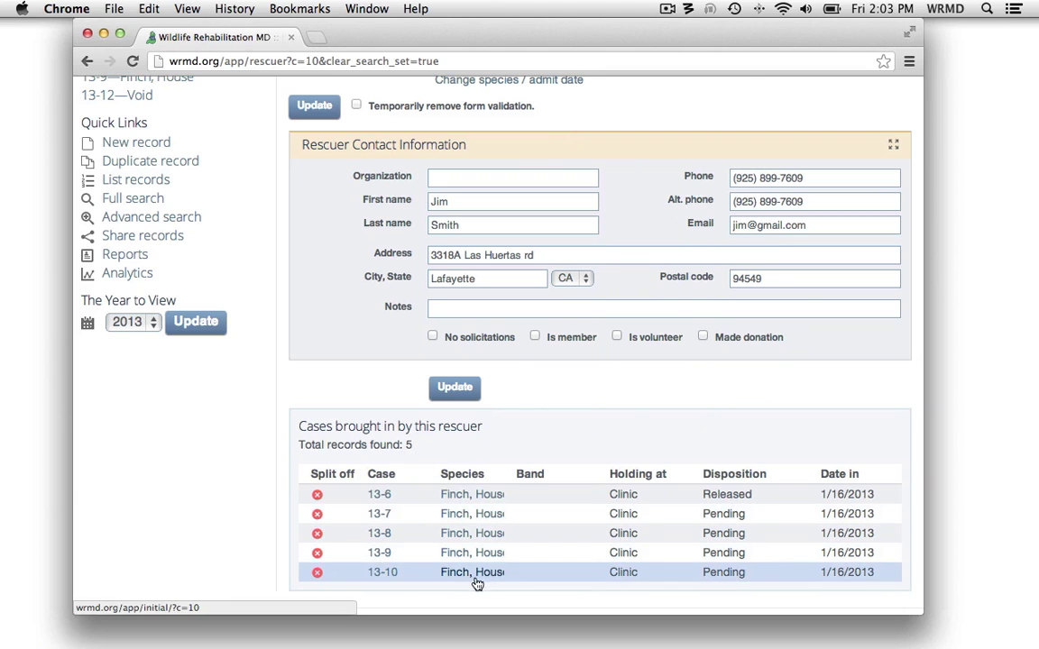
pyautogui.scroll(5, 611, 307)
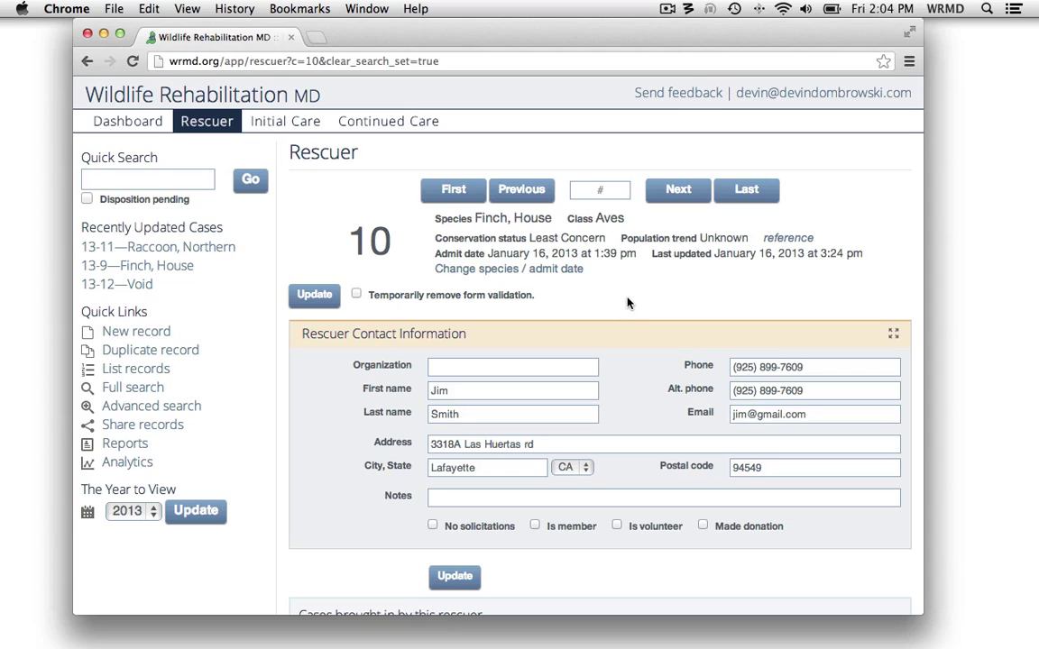
pyautogui.click(849, 96)
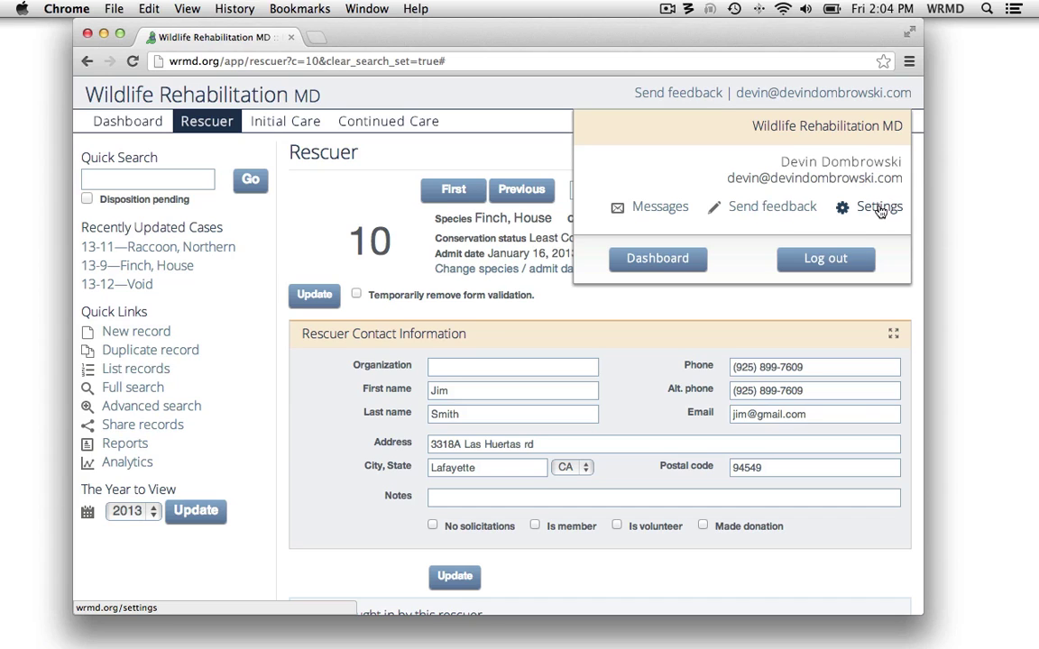
# - Activate the Lab extension from the Settings list of all extensions
pyautogui.click(873, 210)
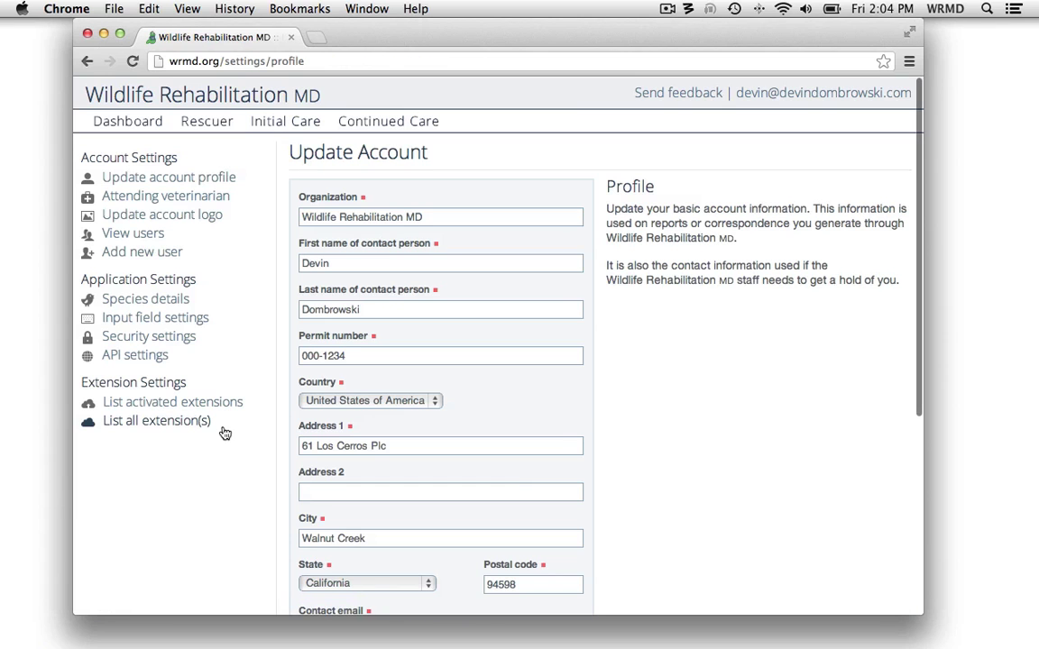
pyautogui.click(142, 422)
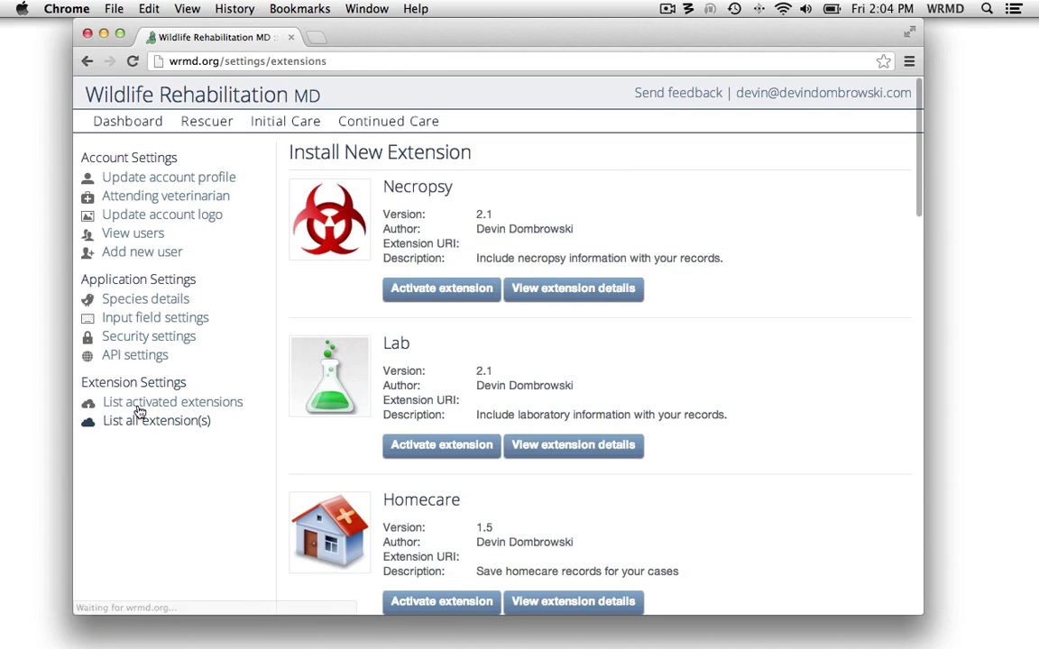
pyautogui.scroll(-3, 677, 353)
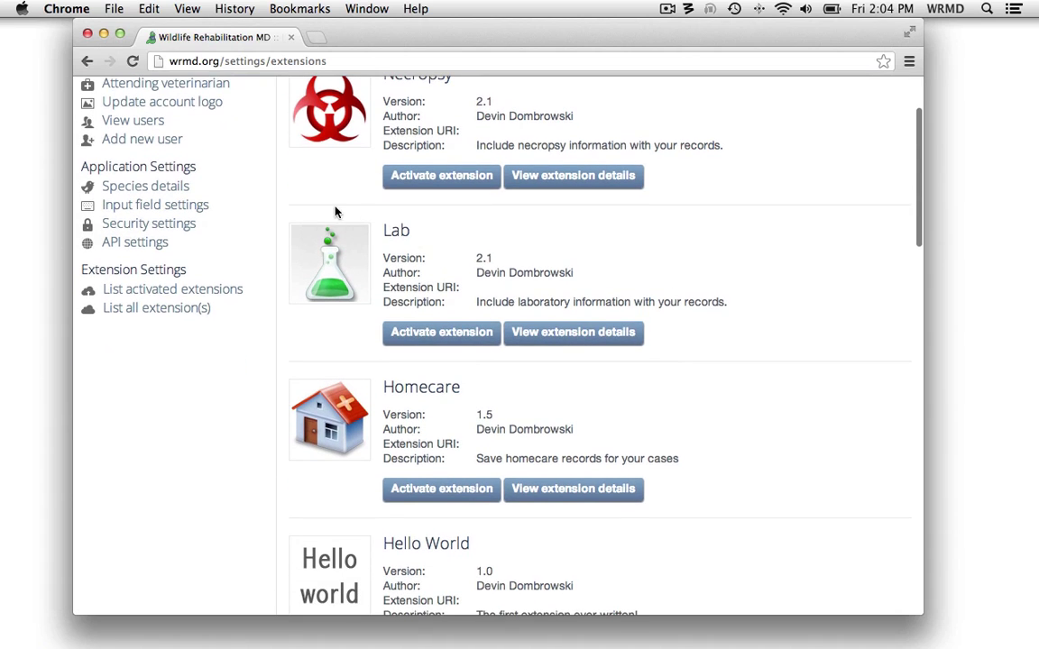
pyautogui.click(415, 335)
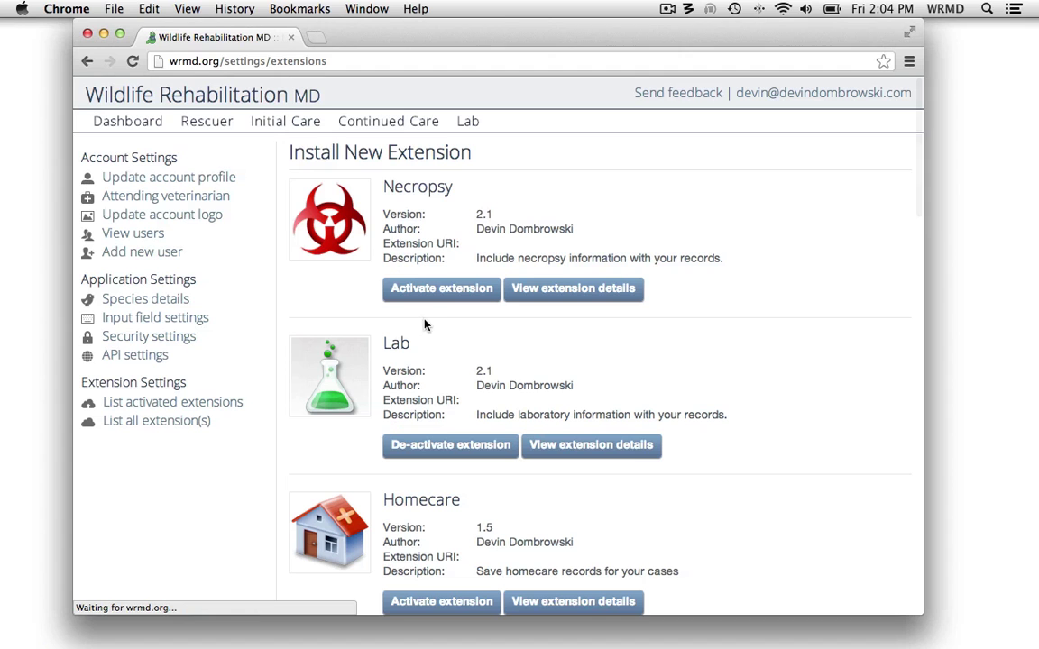
# - In the Lab section, start a new fecal result dated 2/8/2013
pyautogui.click(469, 124)
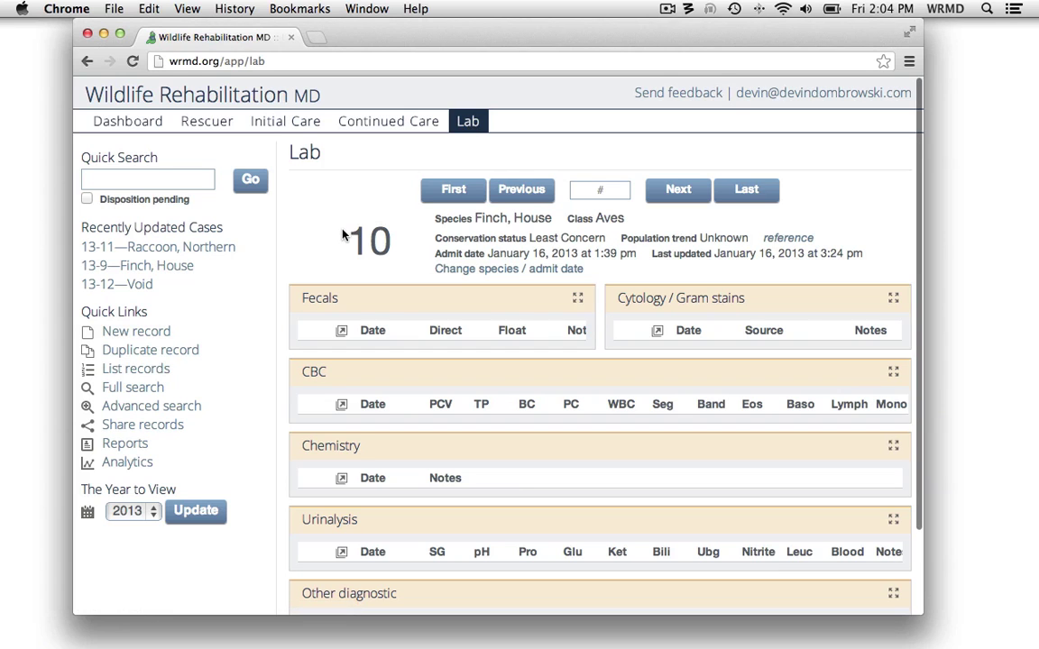
pyautogui.click(342, 330)
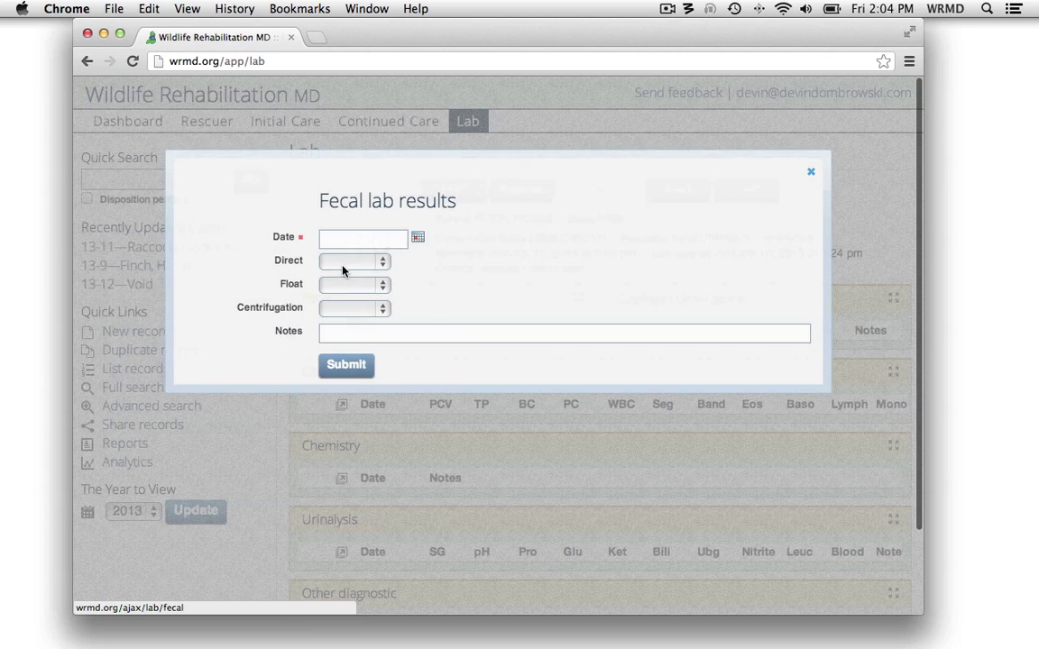
pyautogui.click(418, 238)
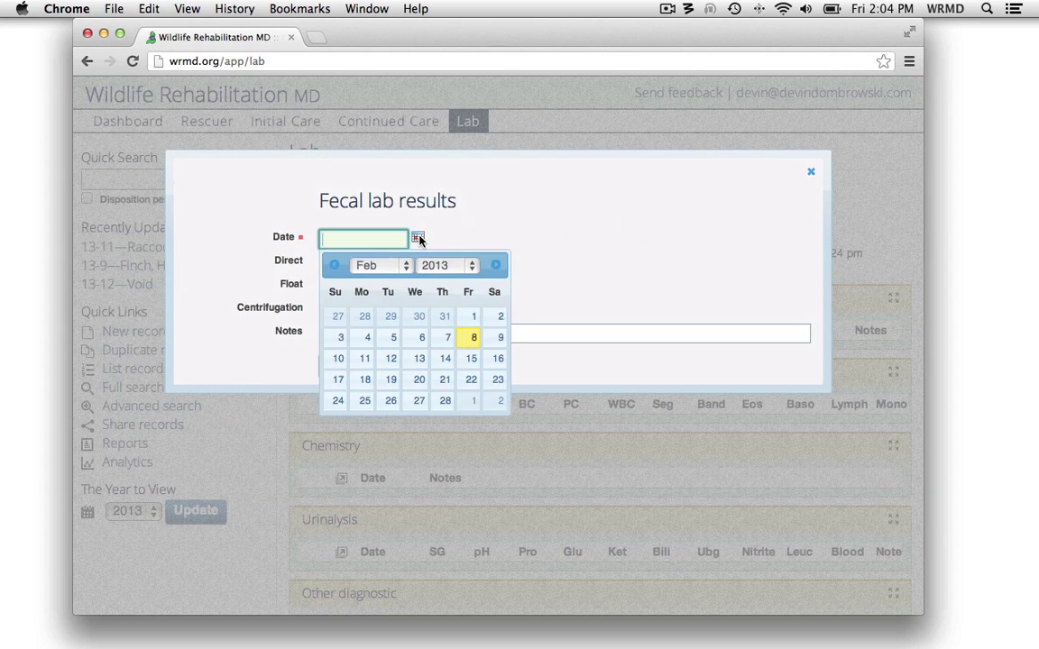
pyautogui.click(474, 342)
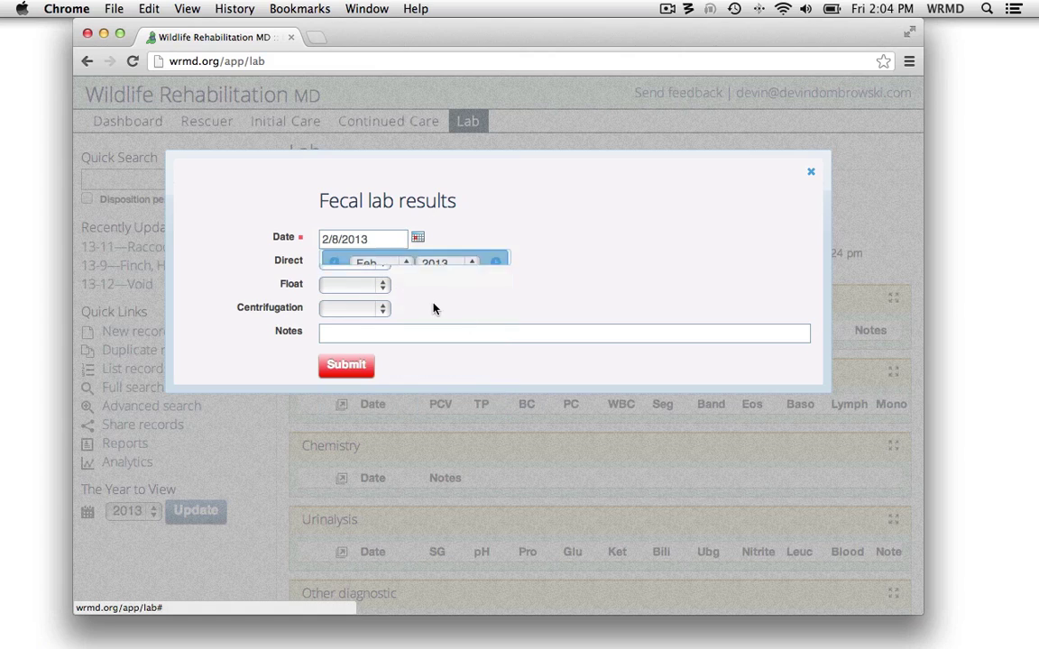
pyautogui.click(354, 262)
# - Set Direct to Negative, Float to Positive, add note Coccidia, and submit the result
pyautogui.click(361, 282)
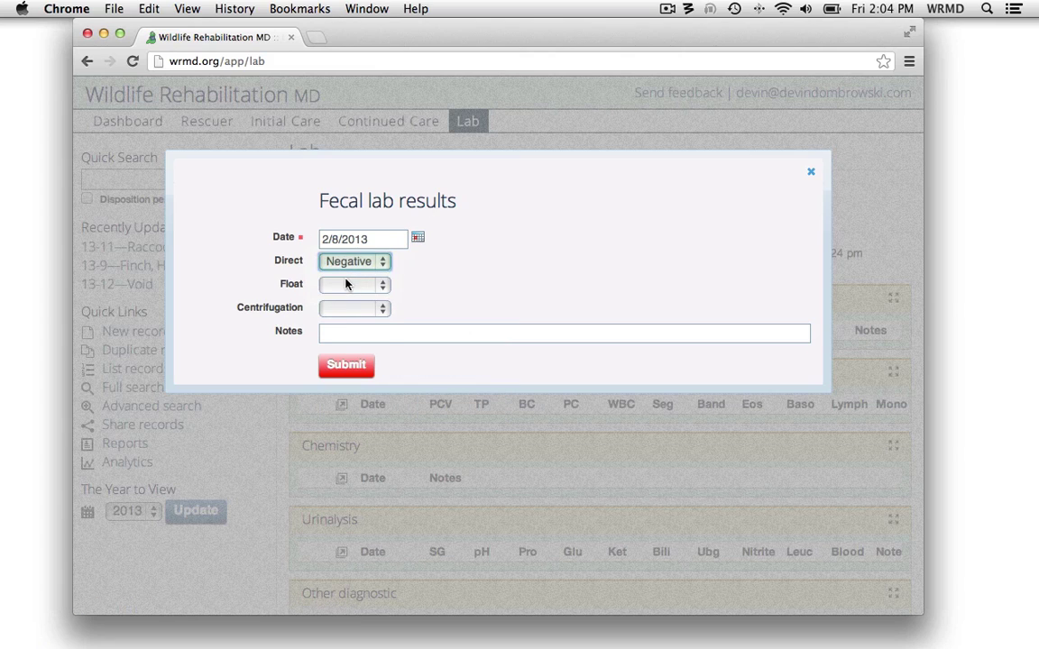
pyautogui.click(352, 284)
pyautogui.click(353, 306)
pyautogui.click(367, 331)
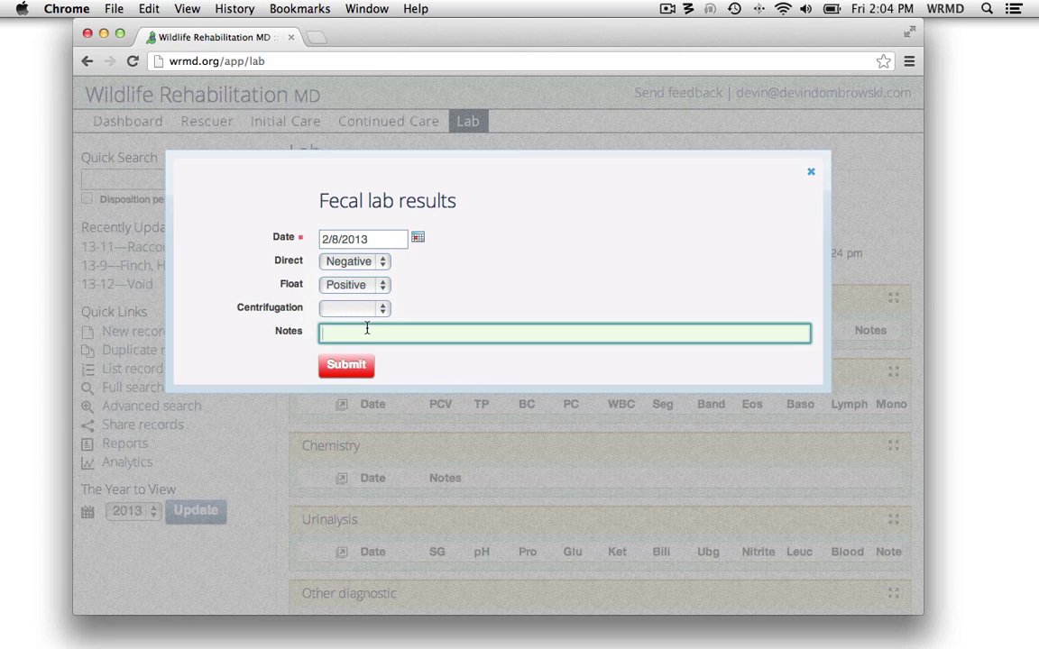
pyautogui.write('Coccidia')
pyautogui.click(325, 369)
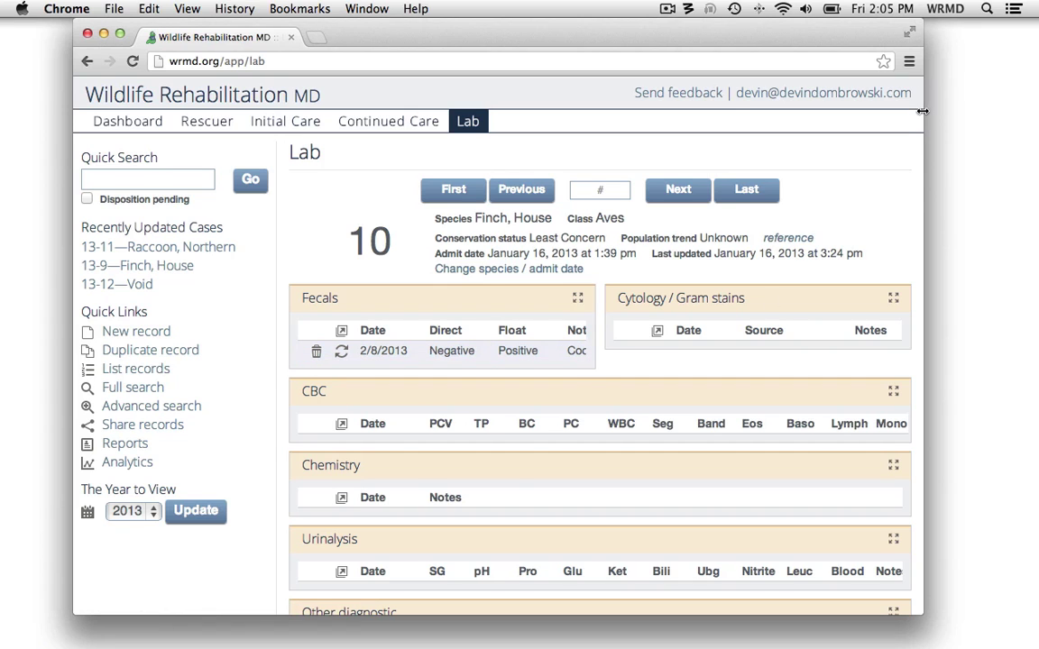
# - Widen the browser window, delete the 2/8/2013 fecal lab result, and go to Continued Care
pyautogui.moveTo(922, 111); pyautogui.dragTo(1019, 94)
pyautogui.moveTo(746, 33); pyautogui.dragTo(714, 33)
pyautogui.click(286, 354)
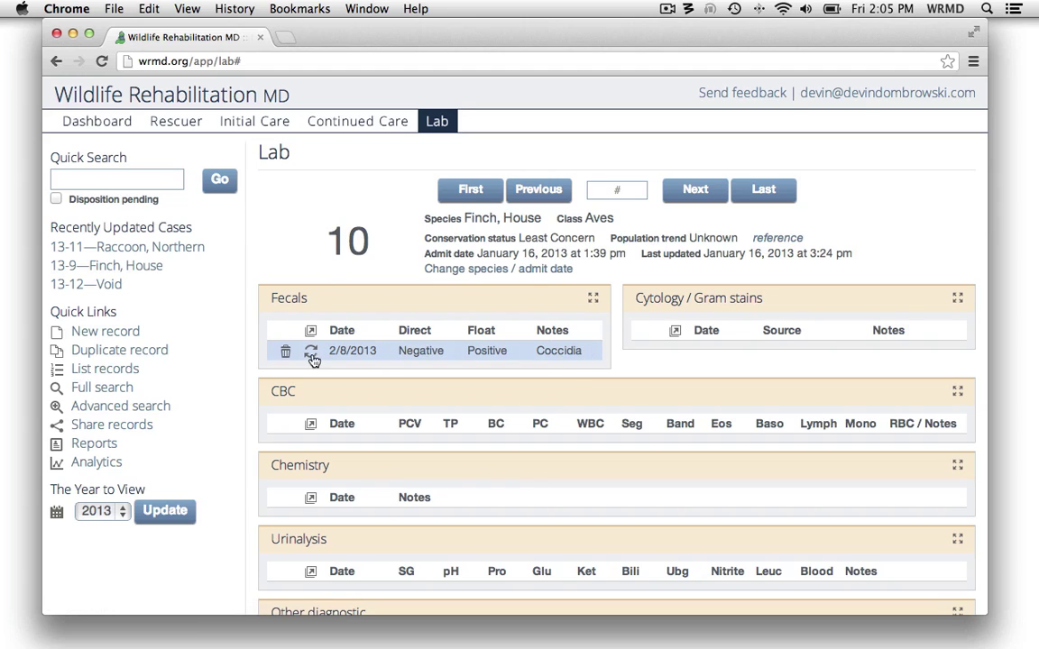
pyautogui.click(285, 352)
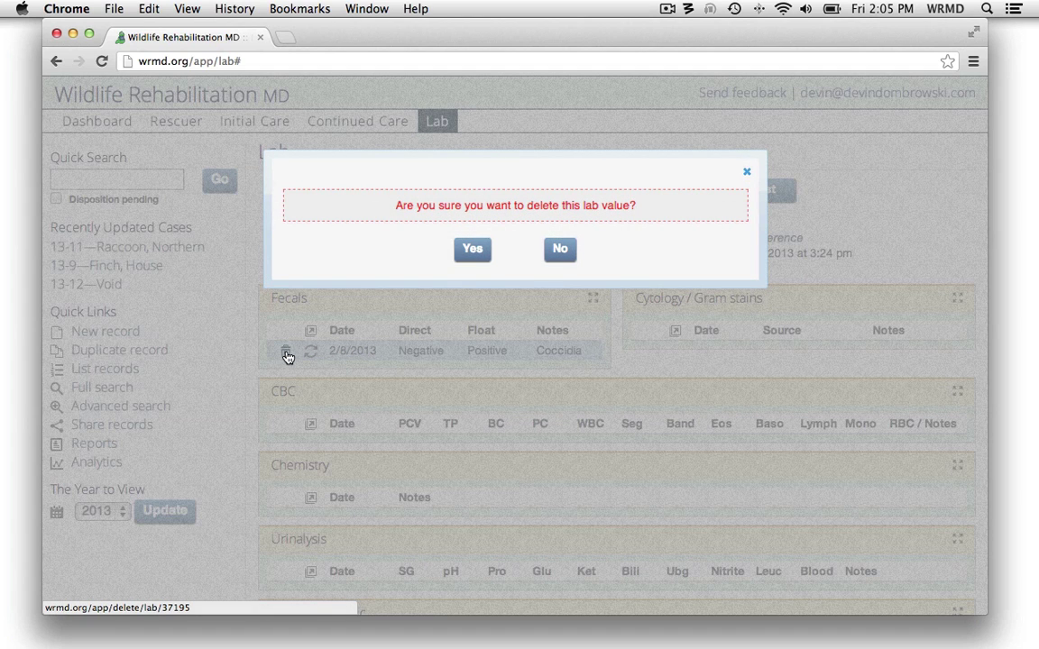
pyautogui.click(471, 249)
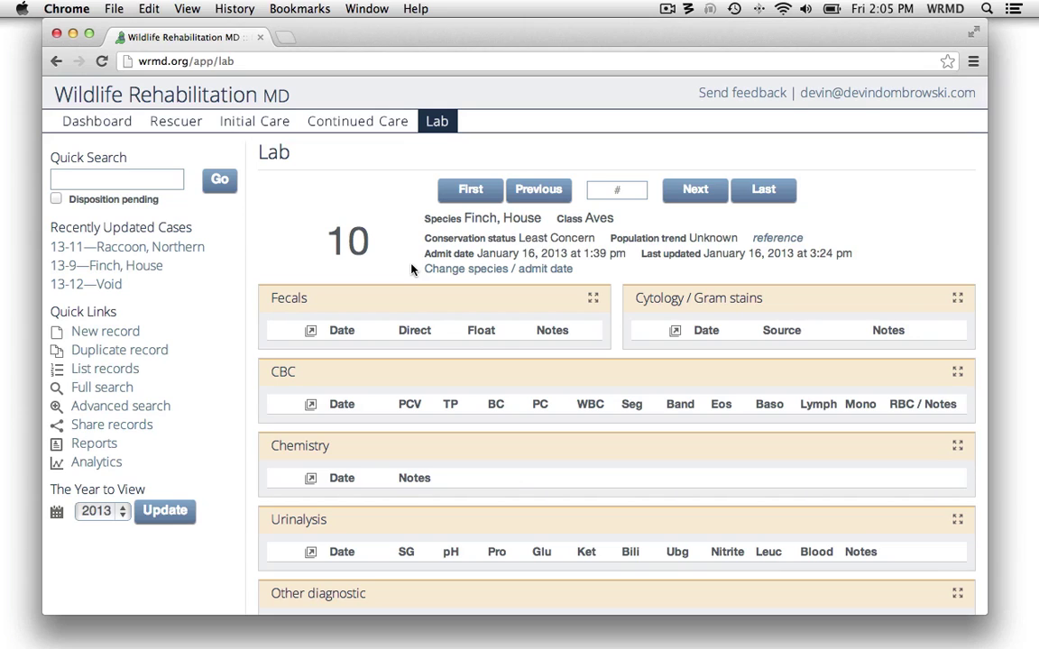
pyautogui.click(359, 122)
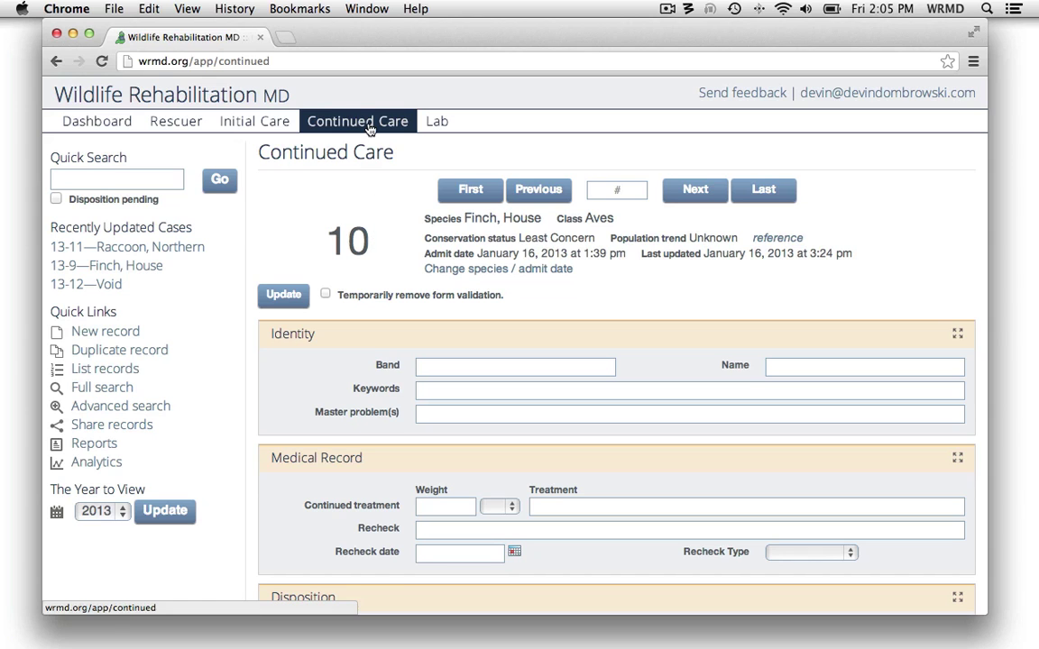
# - Enter a body weight of 18 gm in a new continued-treatment entry
pyautogui.scroll(-1, 392, 200)
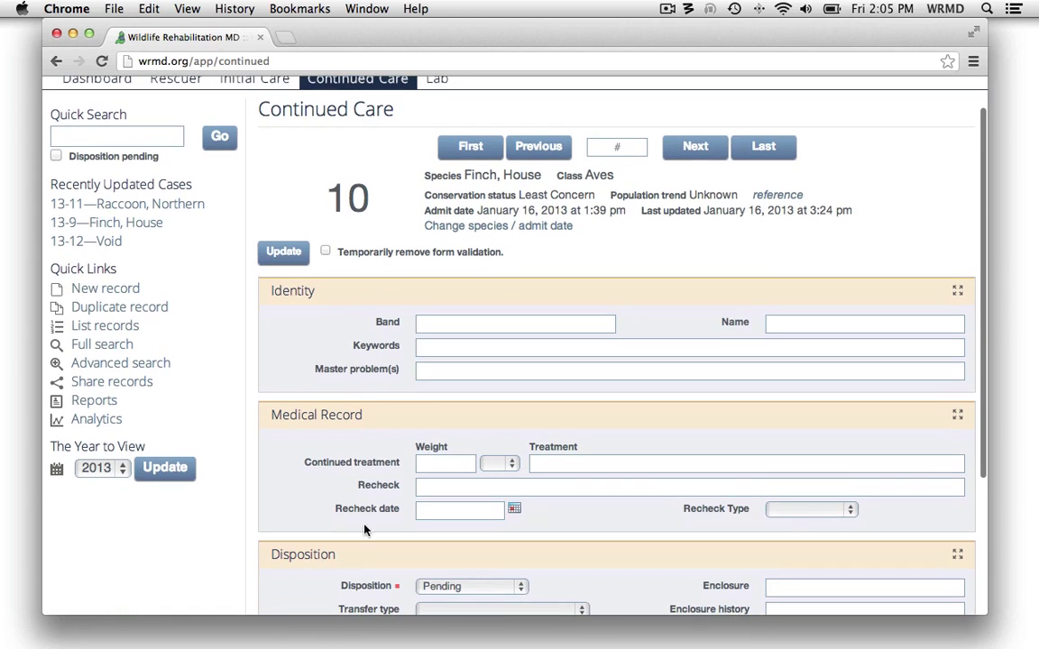
pyautogui.click(567, 462)
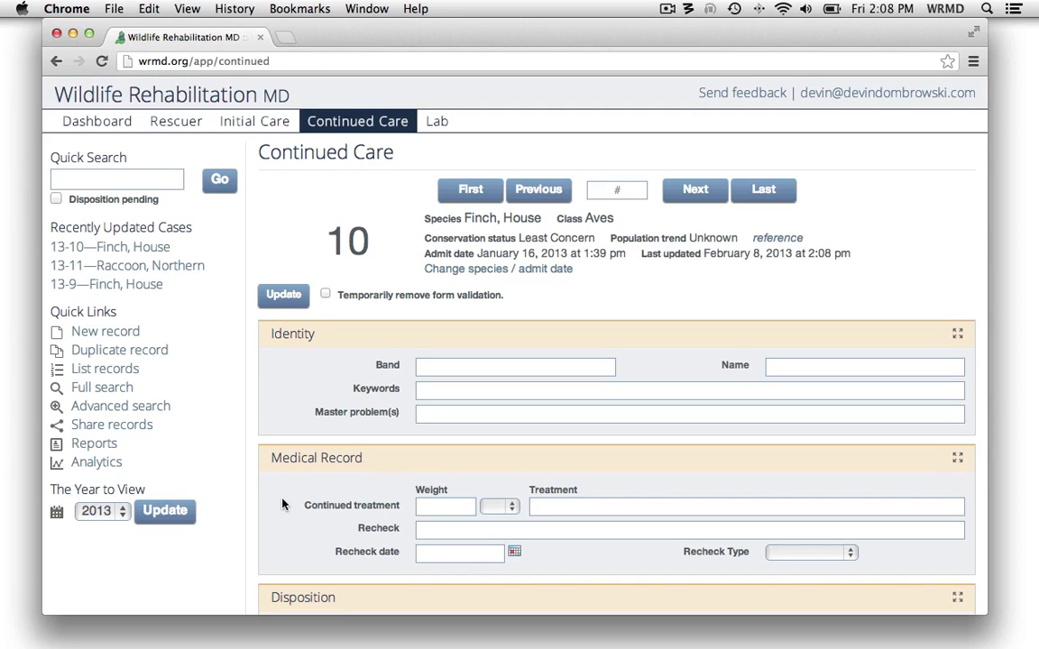
pyautogui.click(441, 506)
pyautogui.write('18')
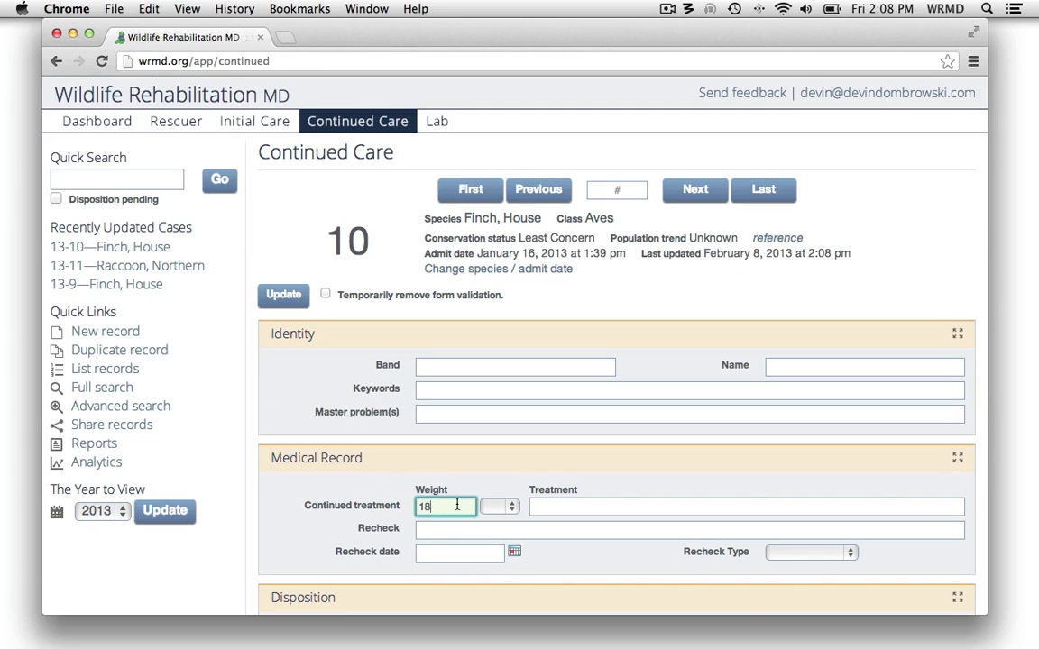
pyautogui.click(499, 507)
pyautogui.click(496, 521)
# - Add the treatment note 'Looking better!!', save the entry, and cancel its deletion
pyautogui.click(567, 505)
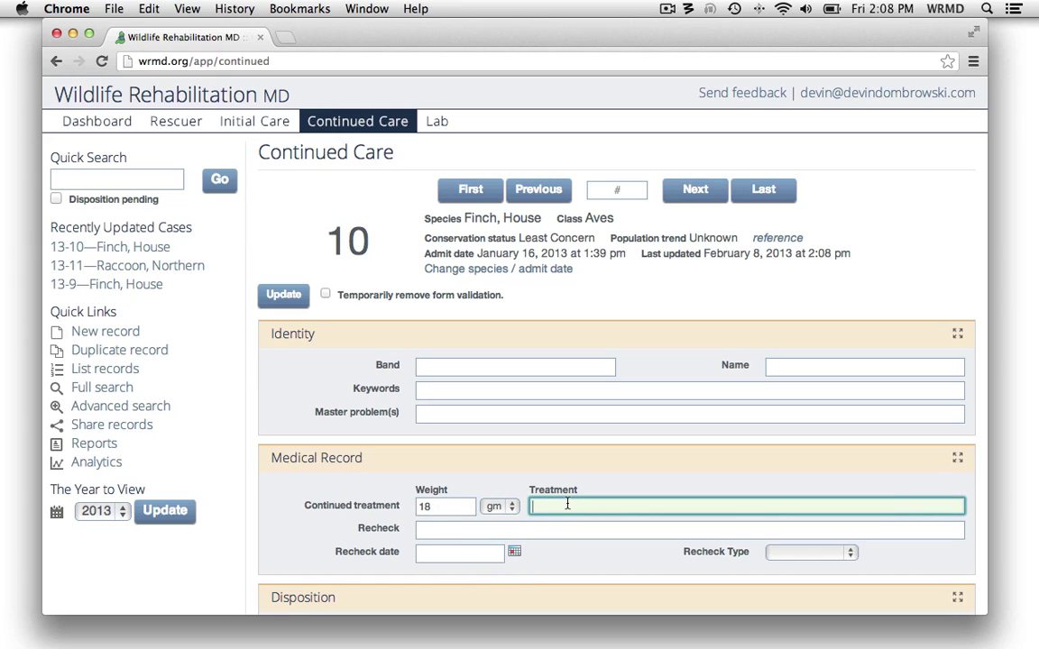
pyautogui.write('Looking bette')
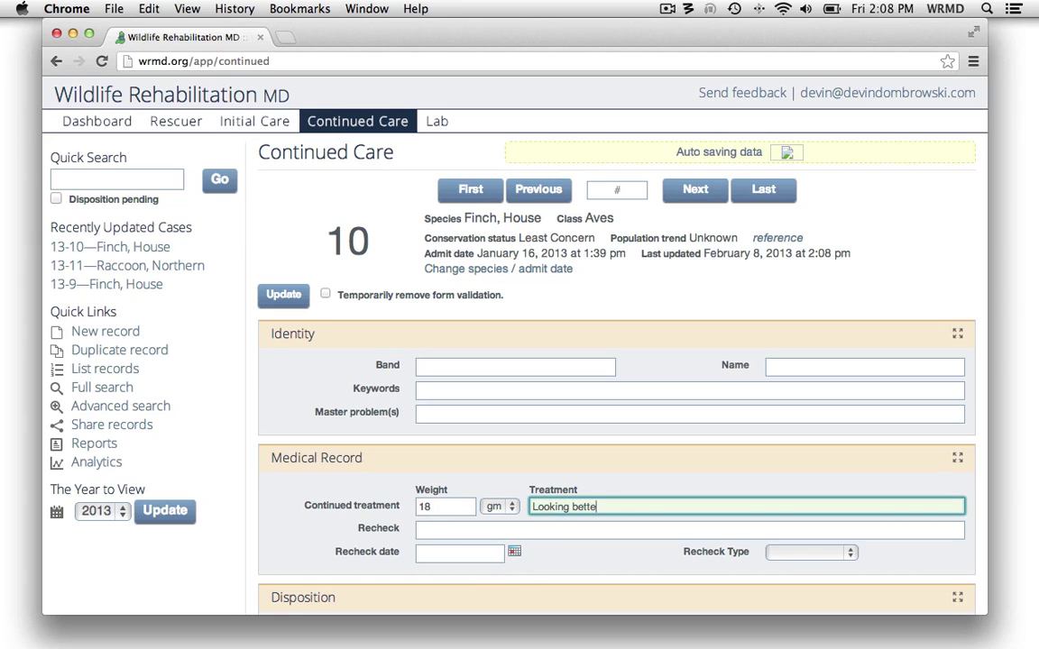
pyautogui.write('r!!')
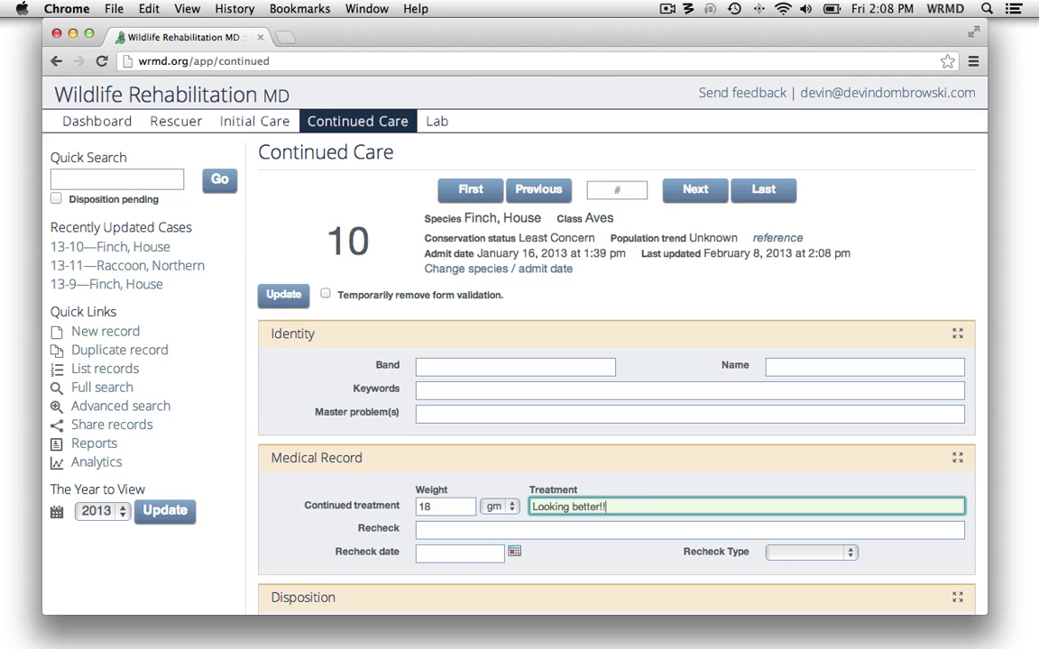
pyautogui.click(274, 295)
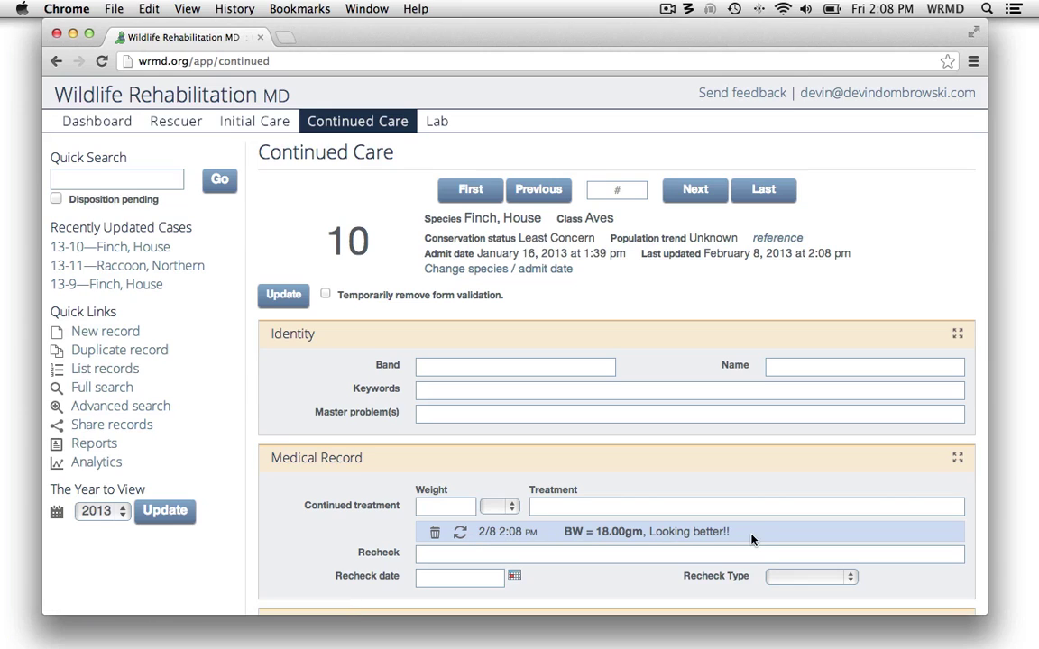
pyautogui.click(437, 537)
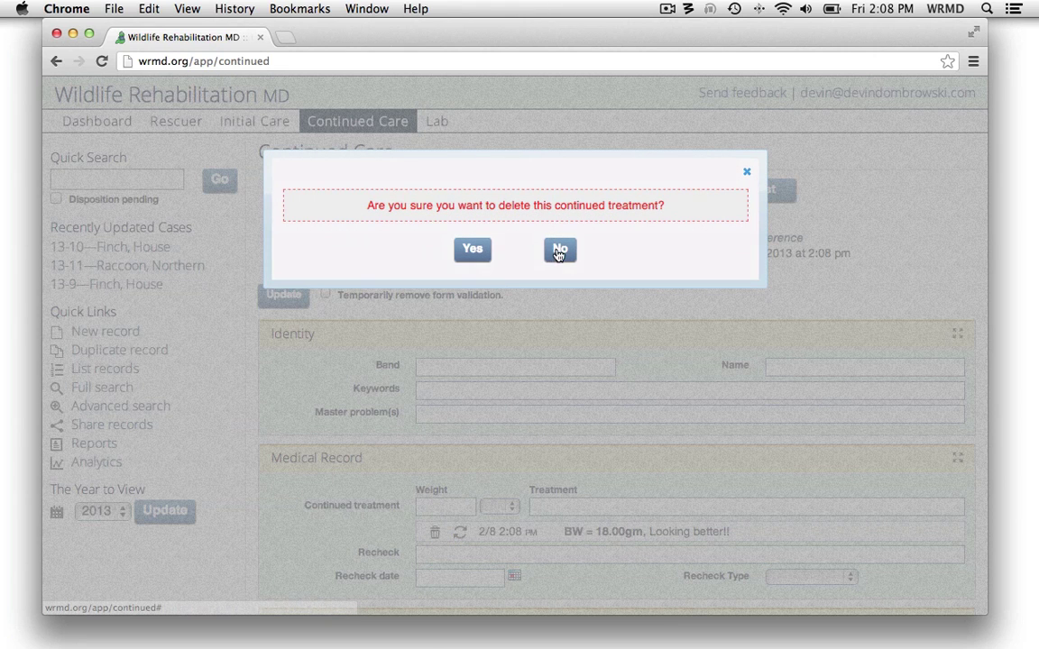
pyautogui.click(560, 248)
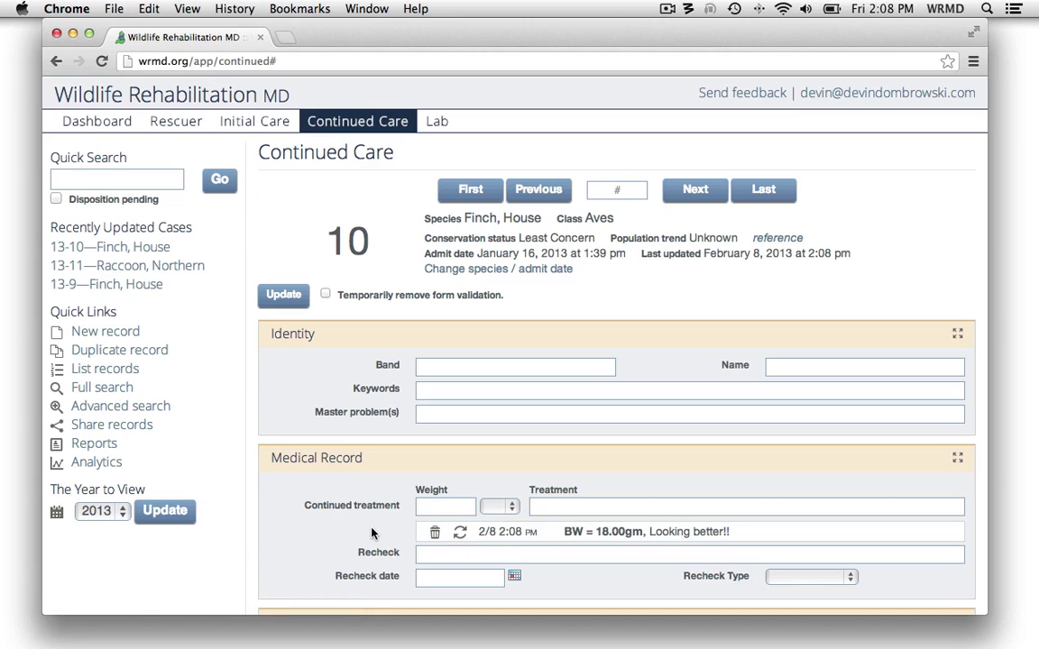
# - In Input field settings, uncheck Super admins' right to delete Continued Treatment values and save
pyautogui.click(874, 99)
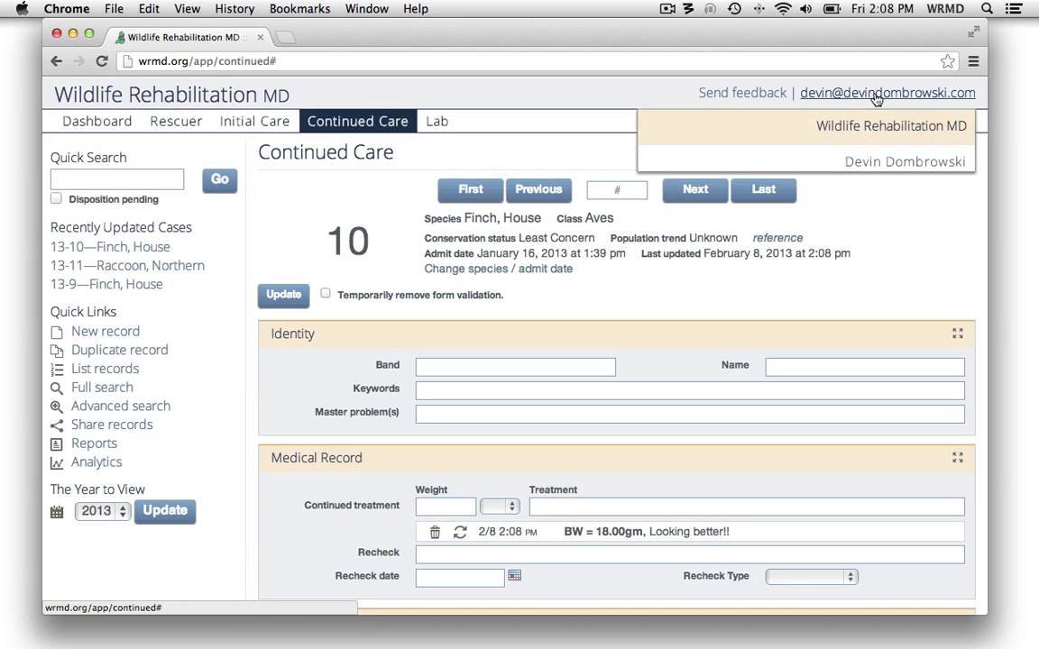
pyautogui.click(927, 208)
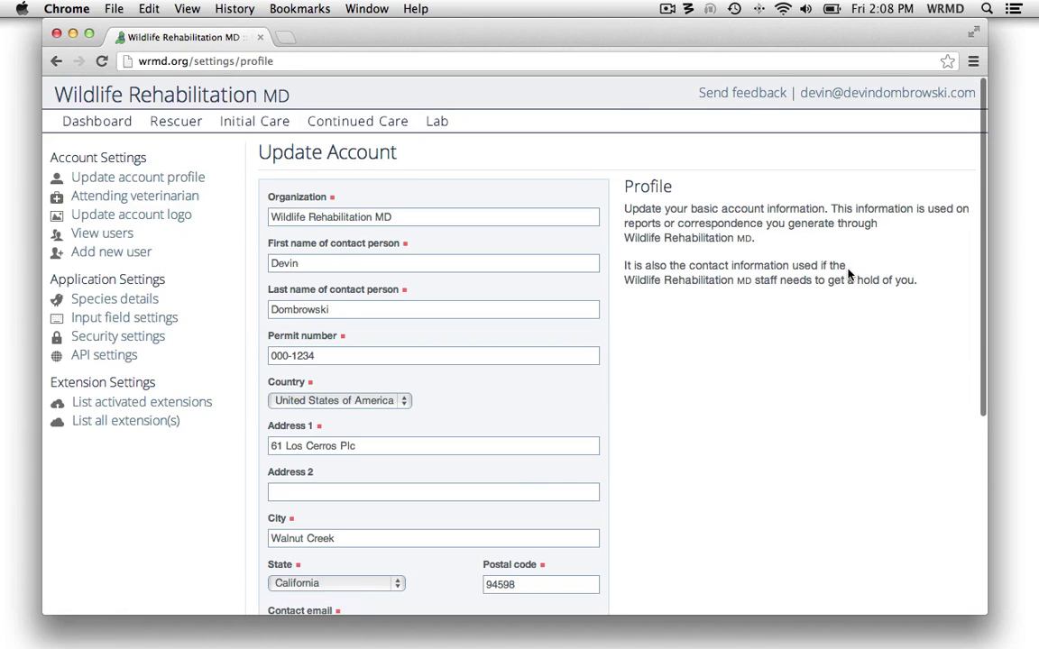
pyautogui.click(150, 318)
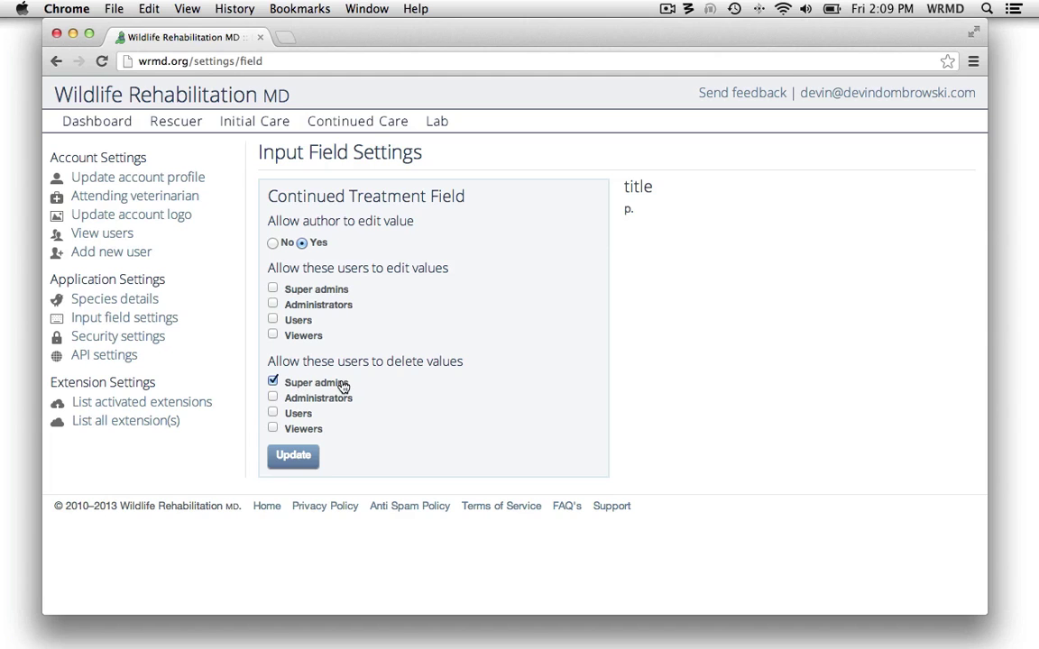
pyautogui.click(292, 386)
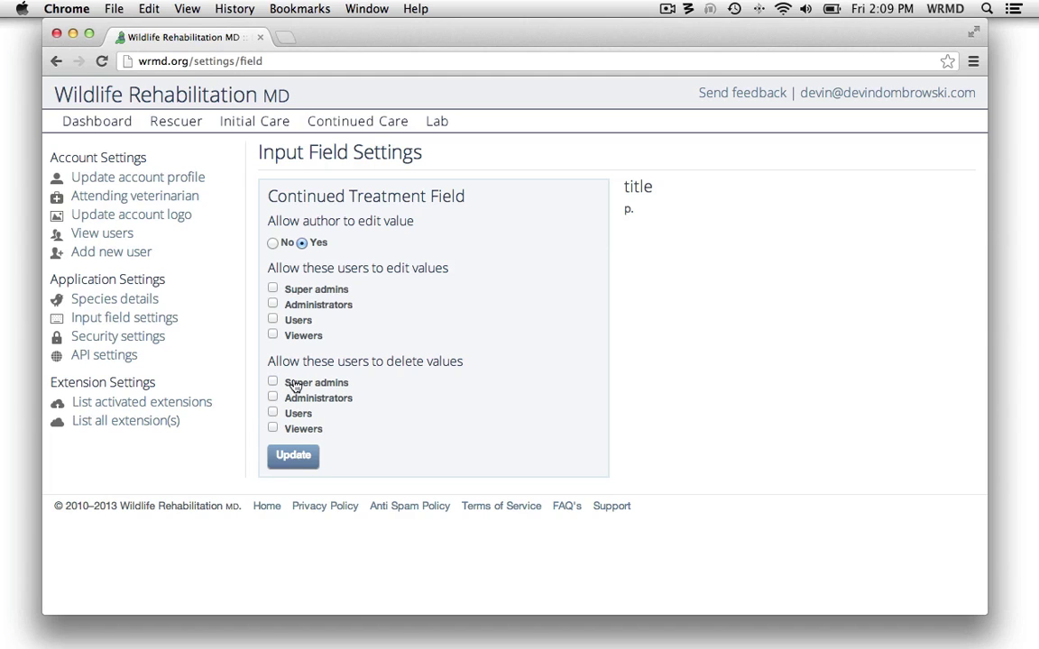
pyautogui.click(295, 456)
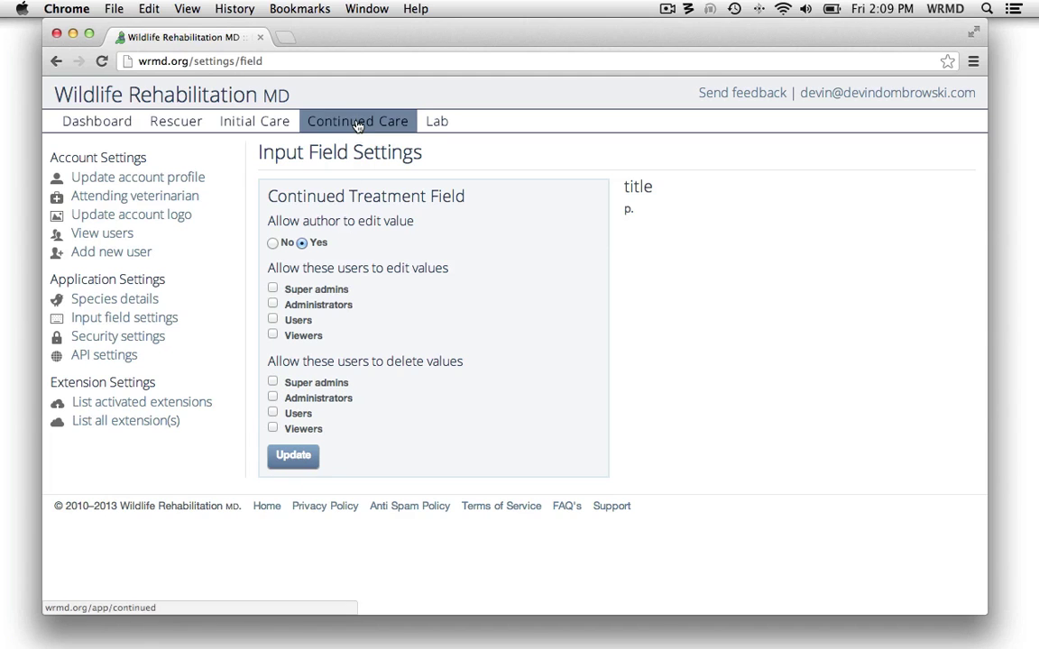
# - Return to case 10's Continued Care page and scroll to the 18.00gm treatment row
pyautogui.click(318, 123)
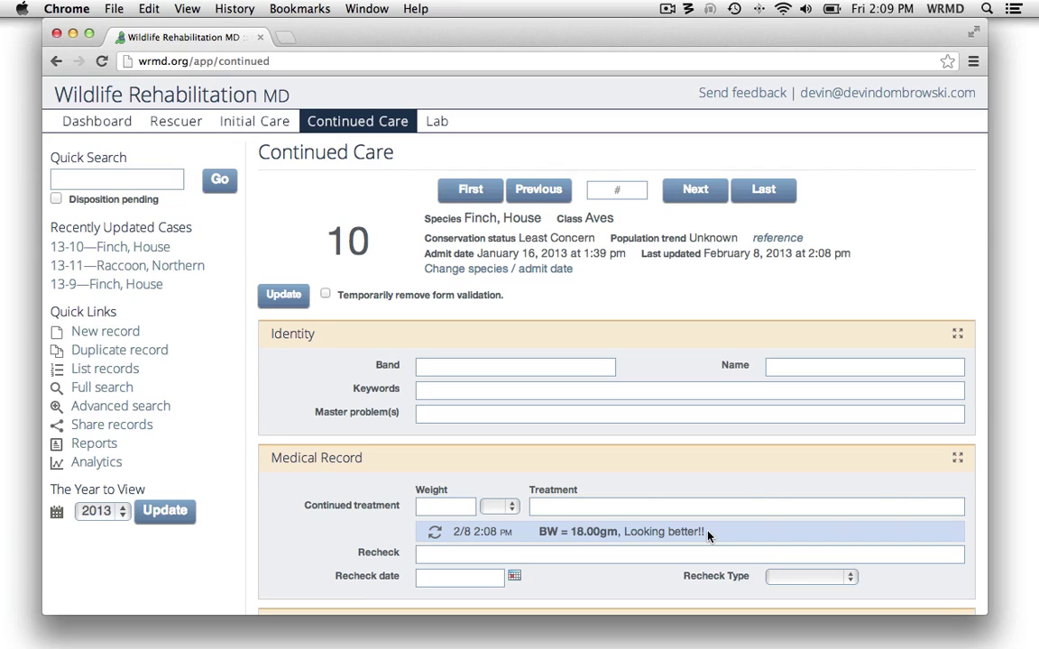
pyautogui.scroll(-6, 487, 358)
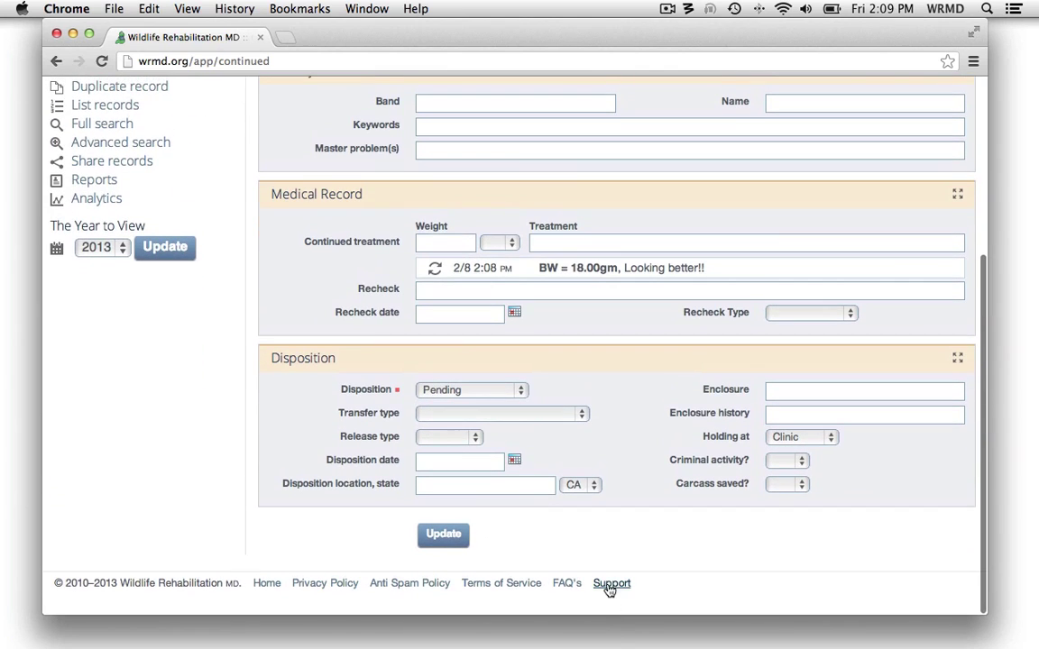
# - Open the Send feedback form from Support's Contact Us page and place the cursor in the Feedback box
pyautogui.click(611, 584)
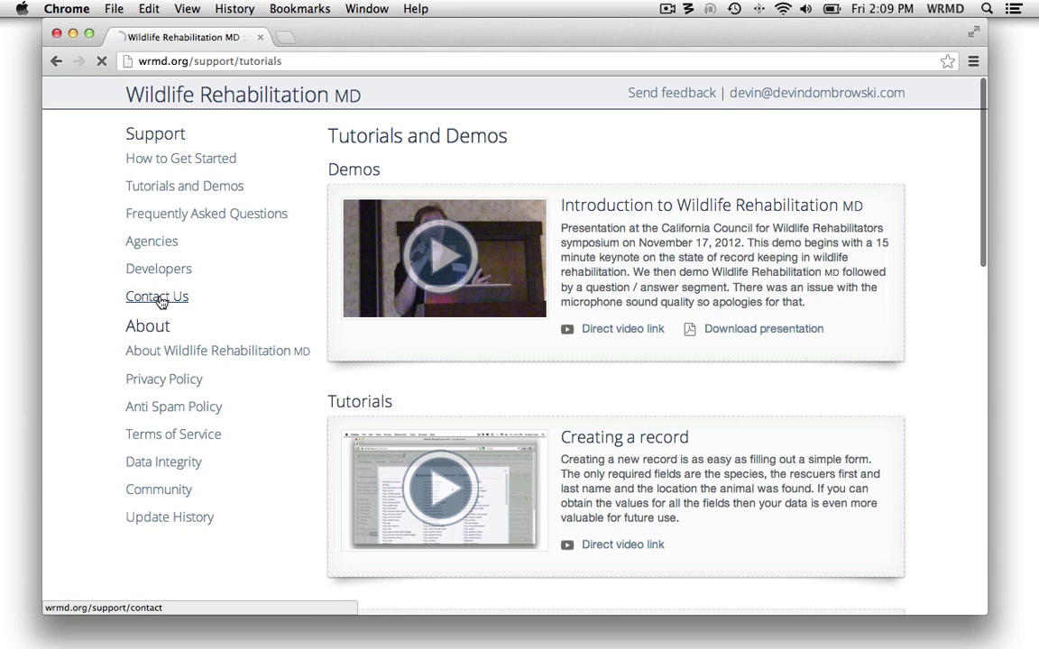
pyautogui.click(160, 298)
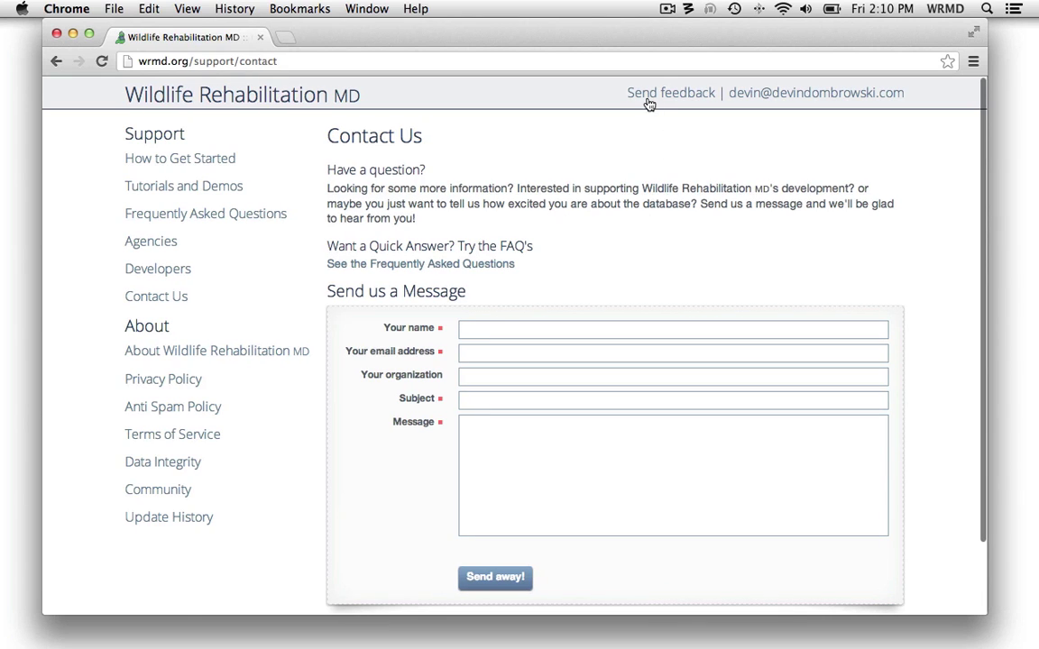
pyautogui.click(684, 100)
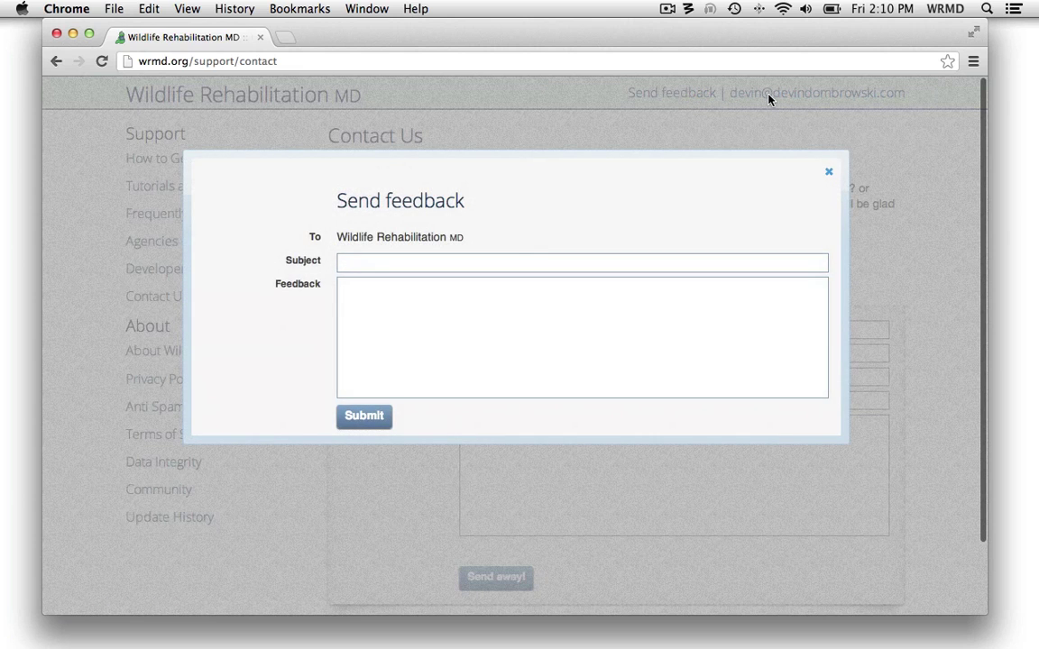
pyautogui.click(413, 289)
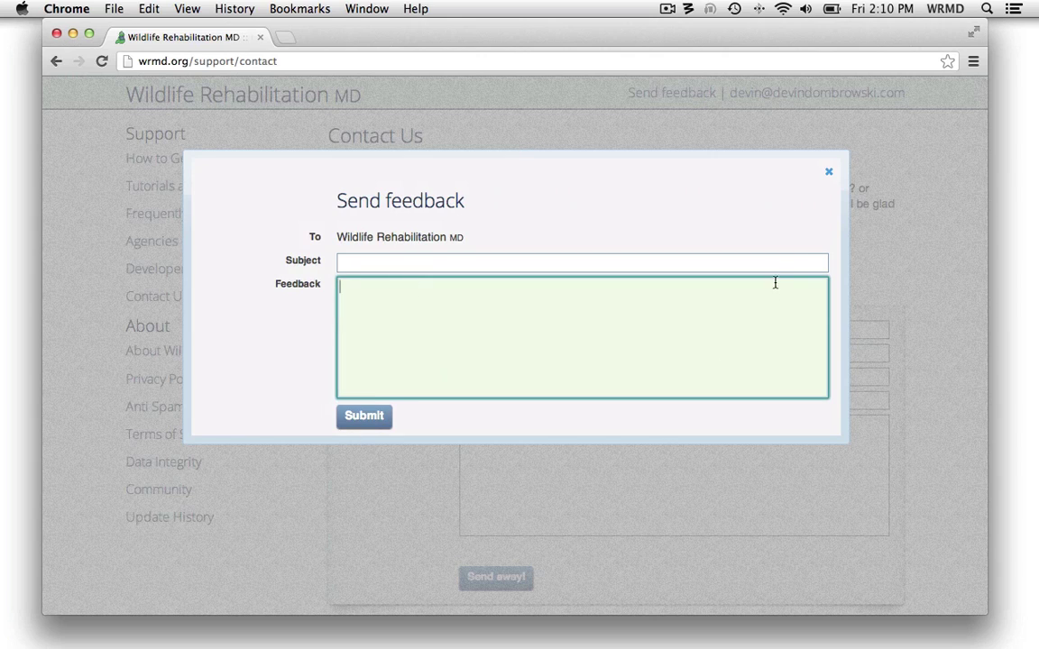